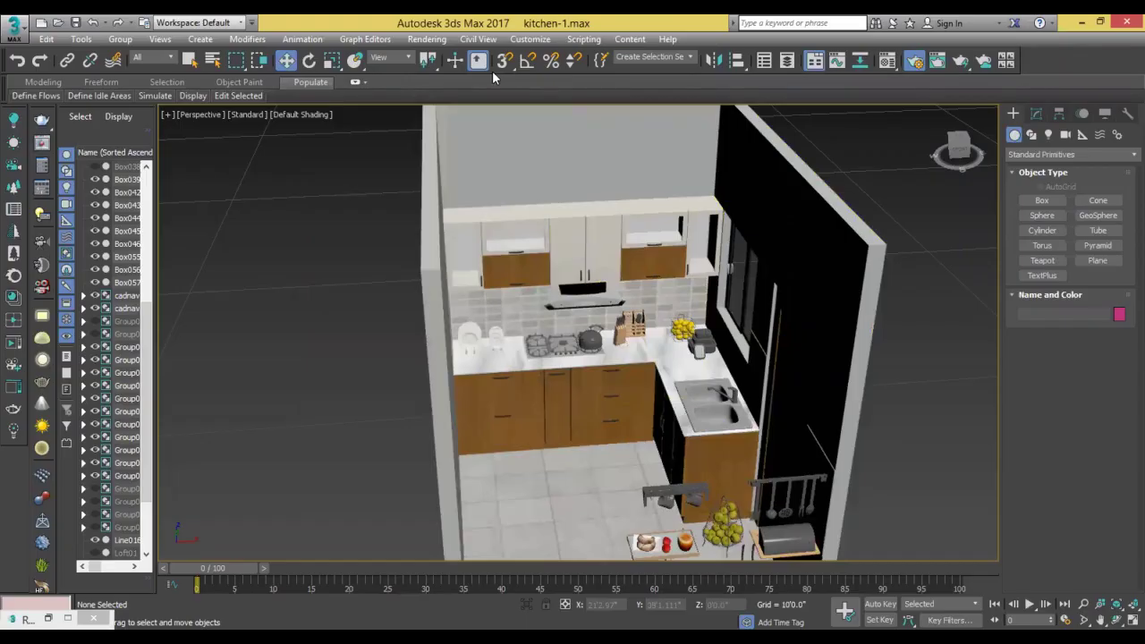
Orbit the Perspective view around the kitchen model in kitchen-1.max.
{"action": "mouse_move", "coordinate": [582, 313]}
{"action": "middle_mouse_down", "text": "alt"}
{"action": "mouse_move", "coordinate": [691, 352]}
{"action": "mouse_move", "coordinate": [671, 359]}
{"action": "middle_mouse_up", "text": "alt"}
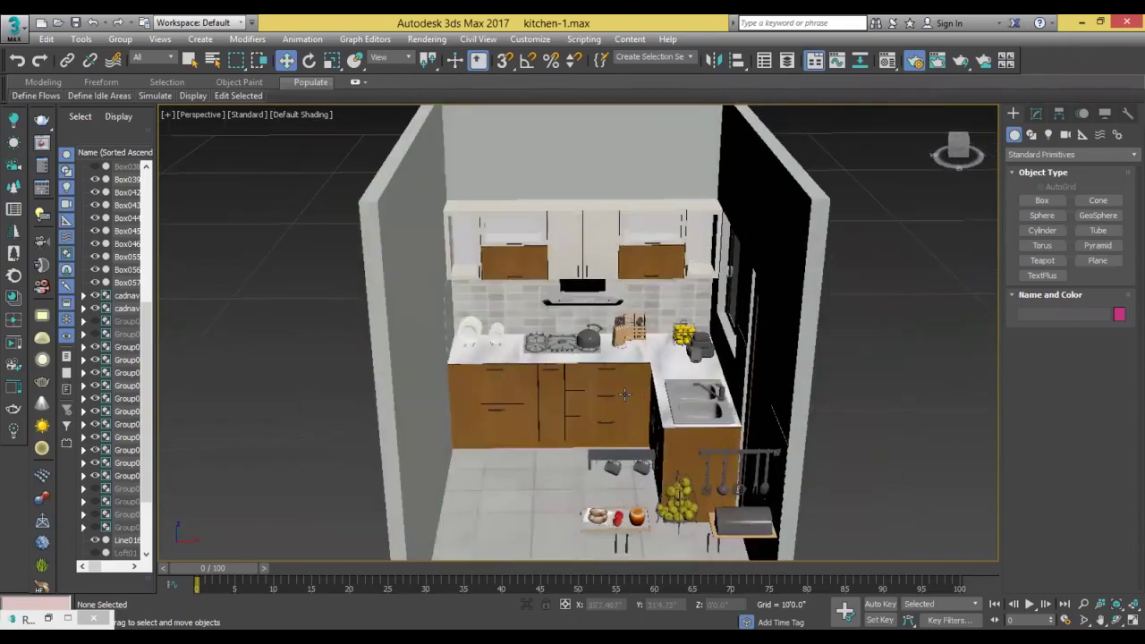
{"action": "scroll", "coordinate": [630, 381], "scroll_direction": "up", "scroll_amount": 3}
{"action": "scroll", "coordinate": [633, 374], "scroll_direction": "down", "scroll_amount": 3}
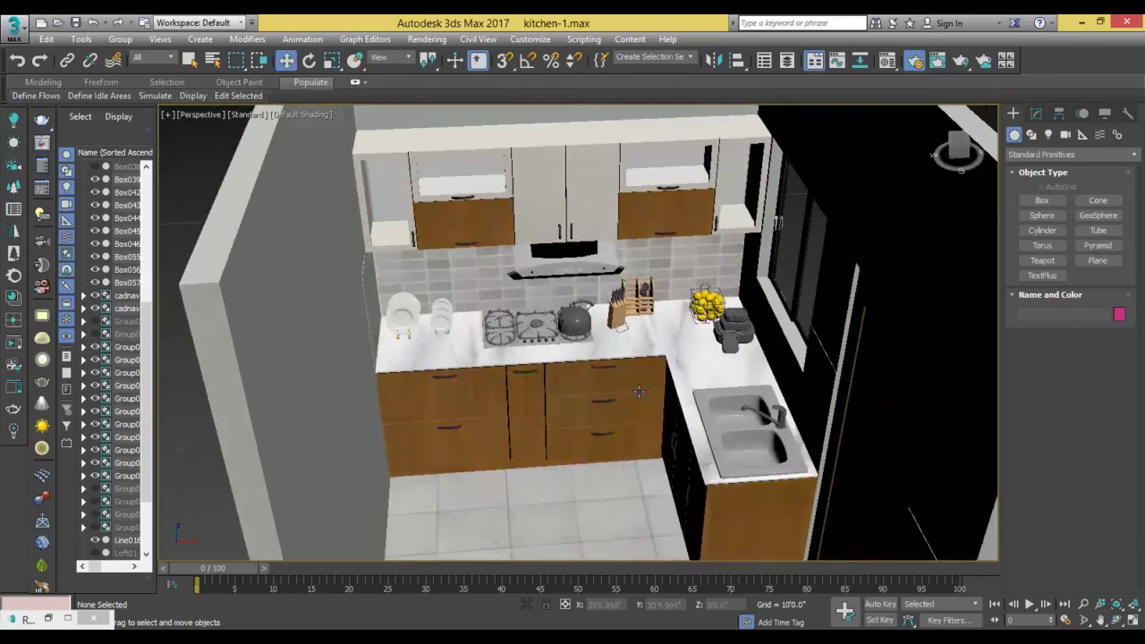
{"action": "middle_click_drag", "start_coordinate": [632, 374], "coordinate": [610, 364], "text": "alt"}
{"action": "scroll", "coordinate": [632, 369], "scroll_direction": "up", "scroll_amount": 3}
{"action": "scroll", "coordinate": [633, 369], "scroll_direction": "down", "scroll_amount": 3}
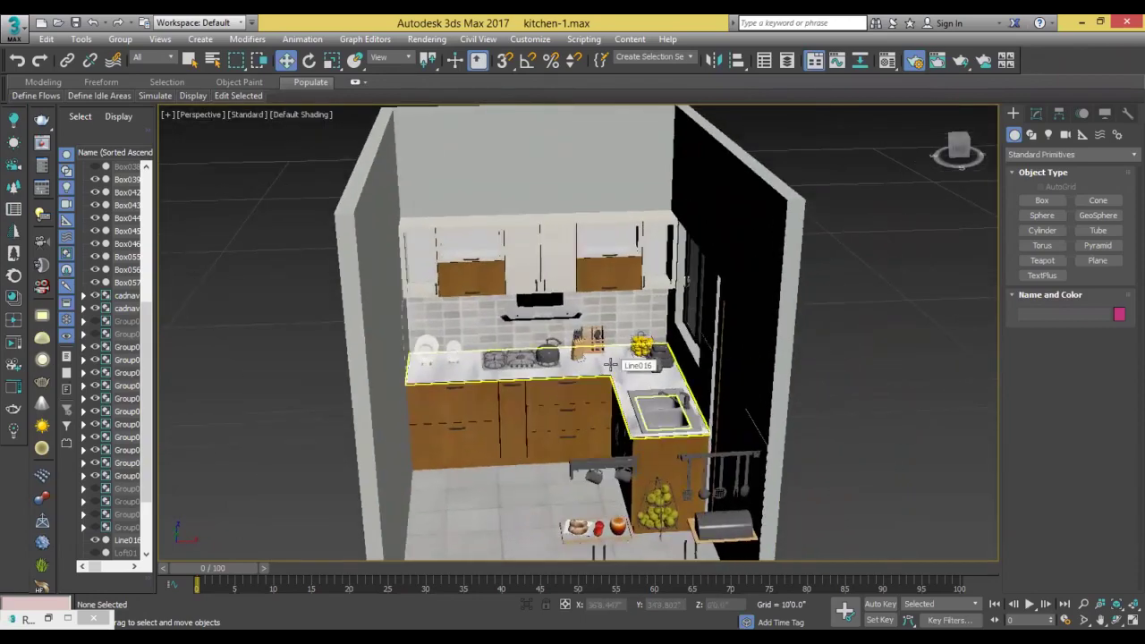
{"action": "scroll", "coordinate": [610, 365], "scroll_direction": "down", "scroll_amount": 3}
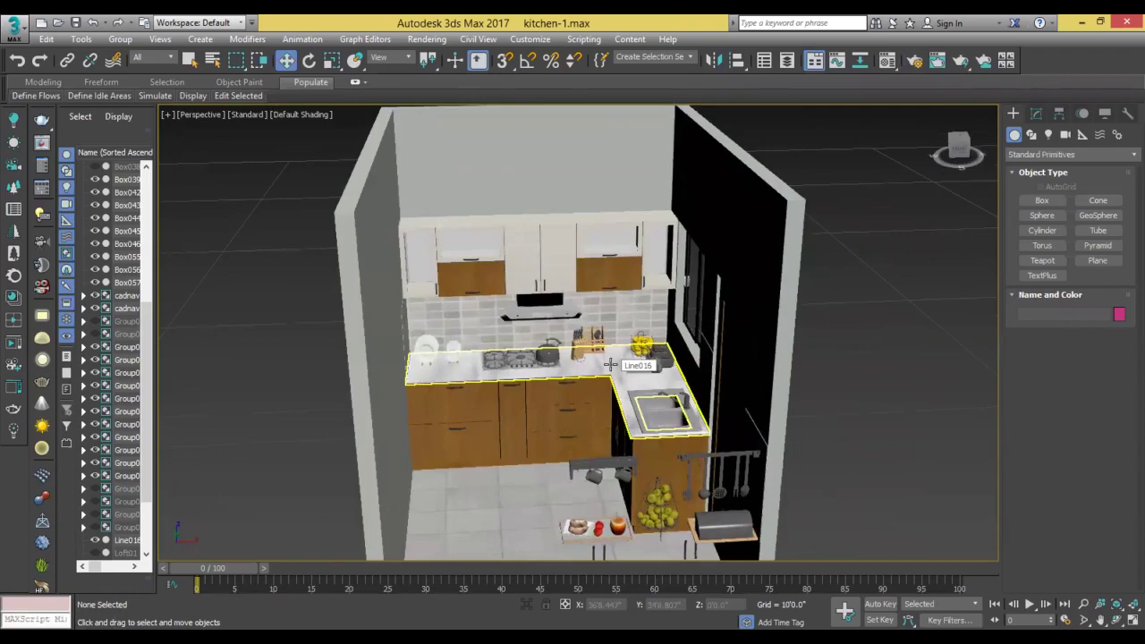
{"action": "scroll", "coordinate": [610, 364], "scroll_direction": "up", "scroll_amount": 3}
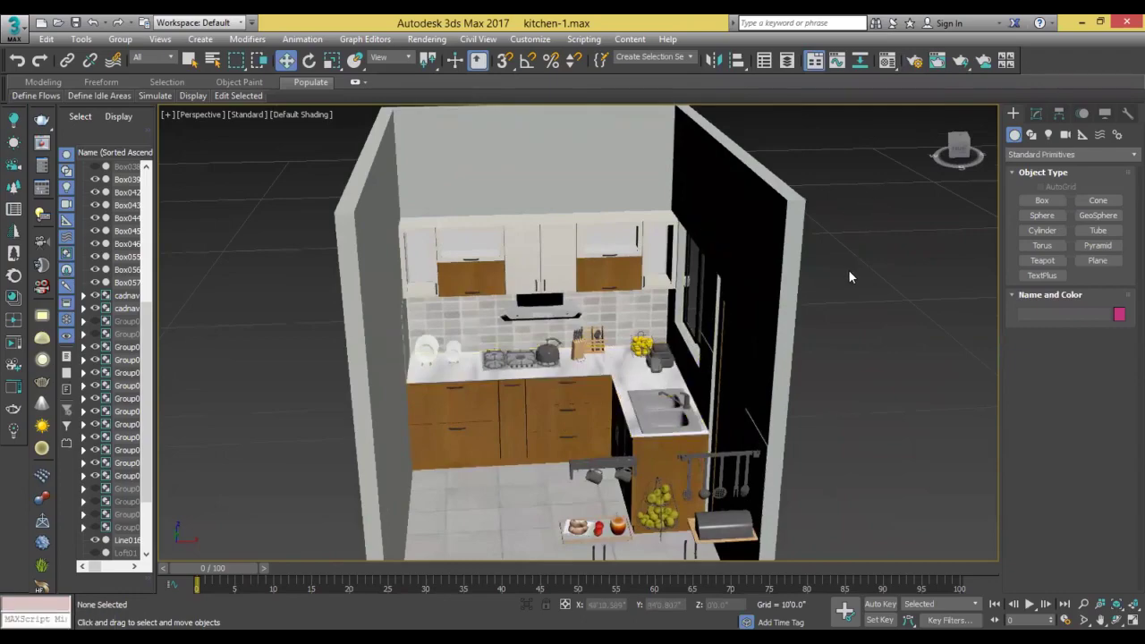
{"action": "key", "text": "F10"}
Set the V-Ray bucket sampler noise threshold to 0.001.
{"action": "left_click", "coordinate": [676, 297]}
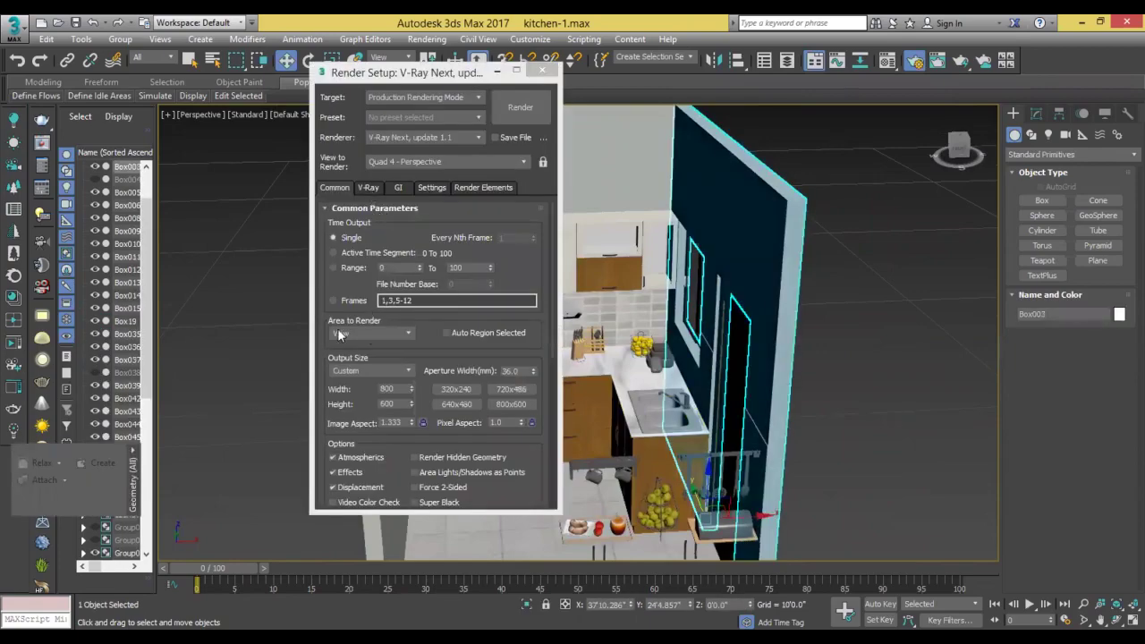
{"action": "left_click", "coordinate": [370, 190]}
{"action": "scroll", "coordinate": [322, 269], "scroll_direction": "down", "scroll_amount": 2}
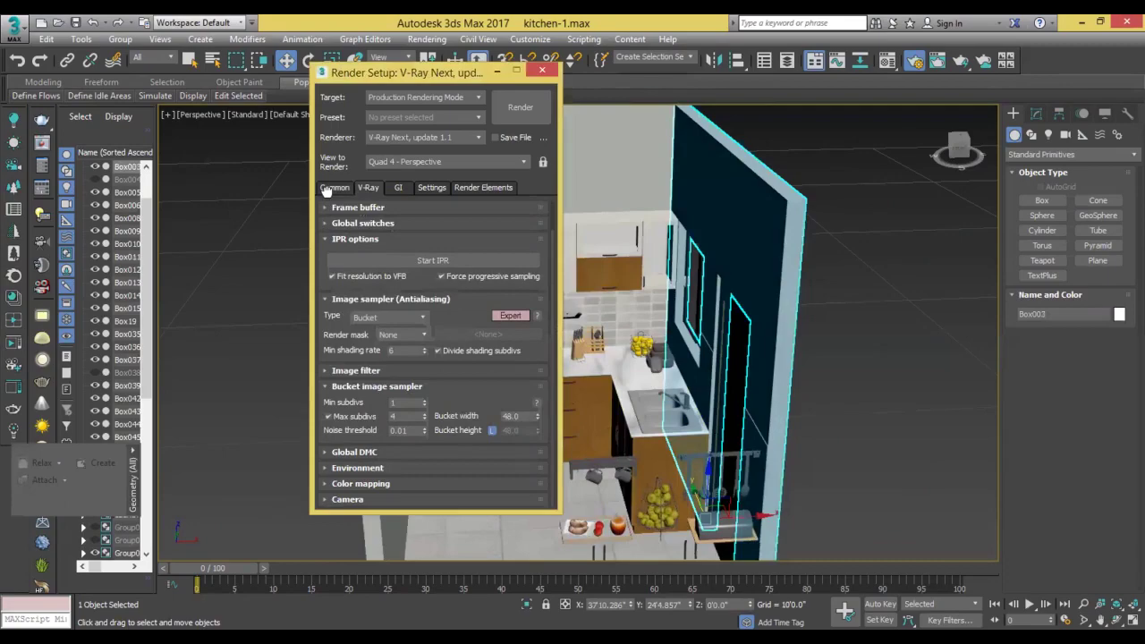
{"action": "scroll", "coordinate": [327, 219], "scroll_direction": "up", "scroll_amount": 2}
{"action": "scroll", "coordinate": [329, 250], "scroll_direction": "down", "scroll_amount": 2}
{"action": "left_click", "coordinate": [356, 371]}
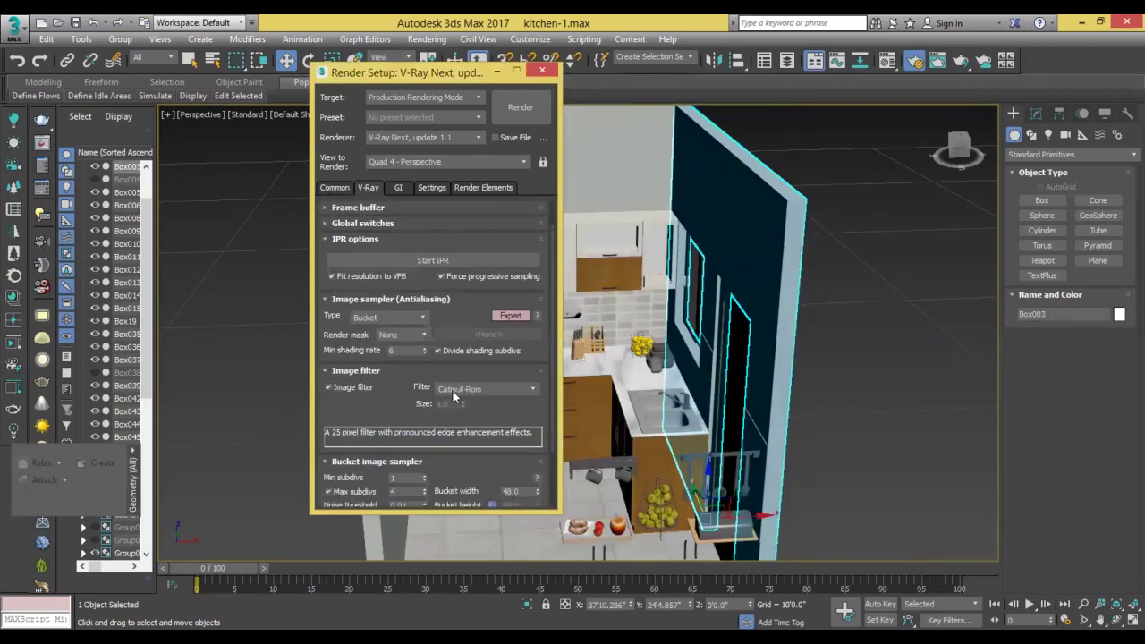
{"action": "scroll", "coordinate": [398, 394], "scroll_direction": "down", "scroll_amount": 5}
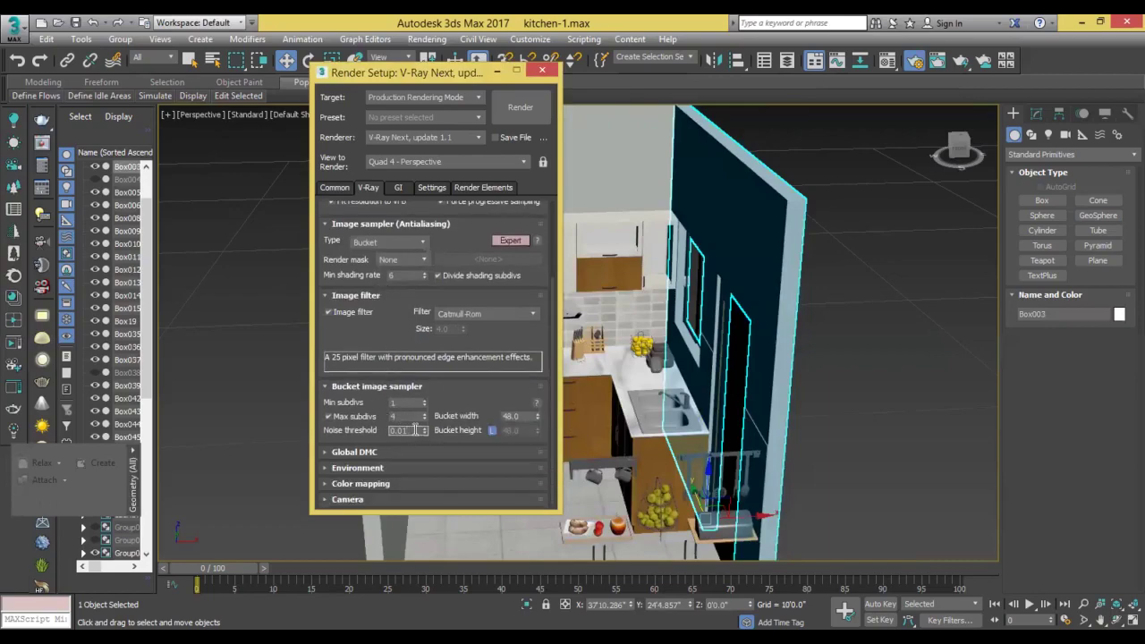
{"action": "left_click", "coordinate": [415, 430]}
{"action": "key", "text": "BackSpace"}
{"action": "key", "text": "Return"}
Enable Use local subdivs in the Global DMC settings.
{"action": "left_click", "coordinate": [356, 452]}
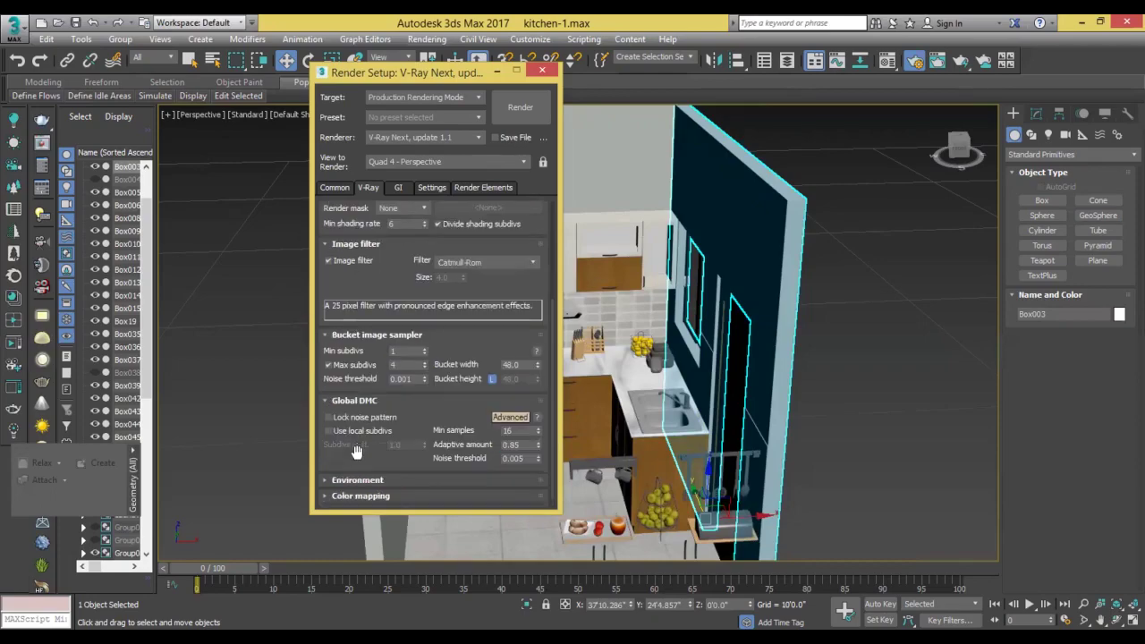
{"action": "scroll", "coordinate": [356, 452], "scroll_direction": "down", "scroll_amount": 1}
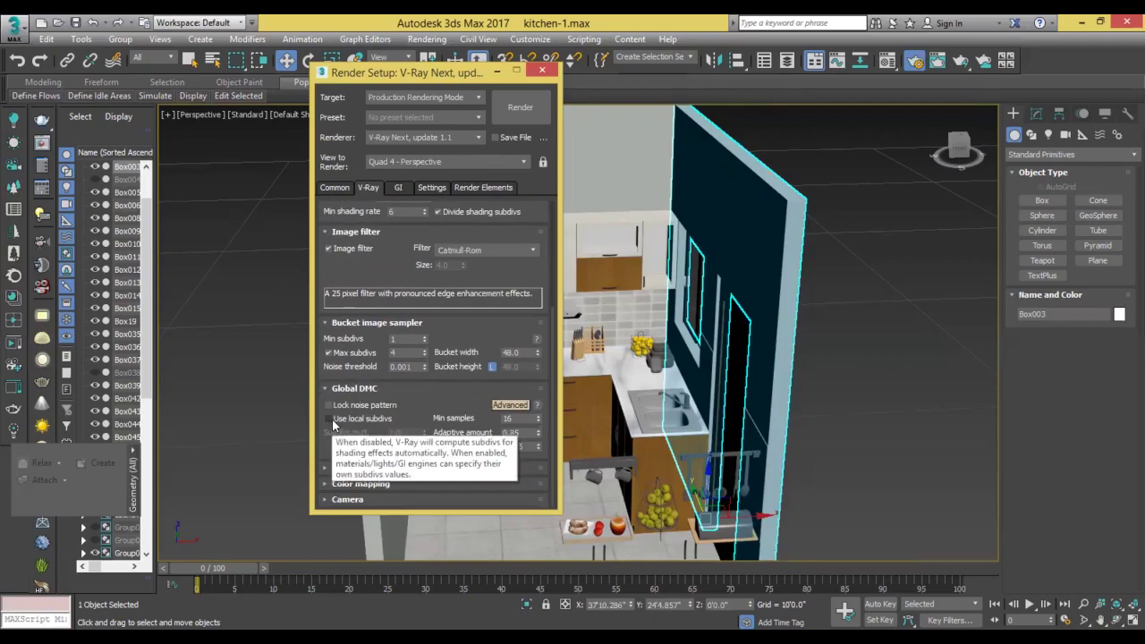
{"action": "left_click", "coordinate": [329, 418]}
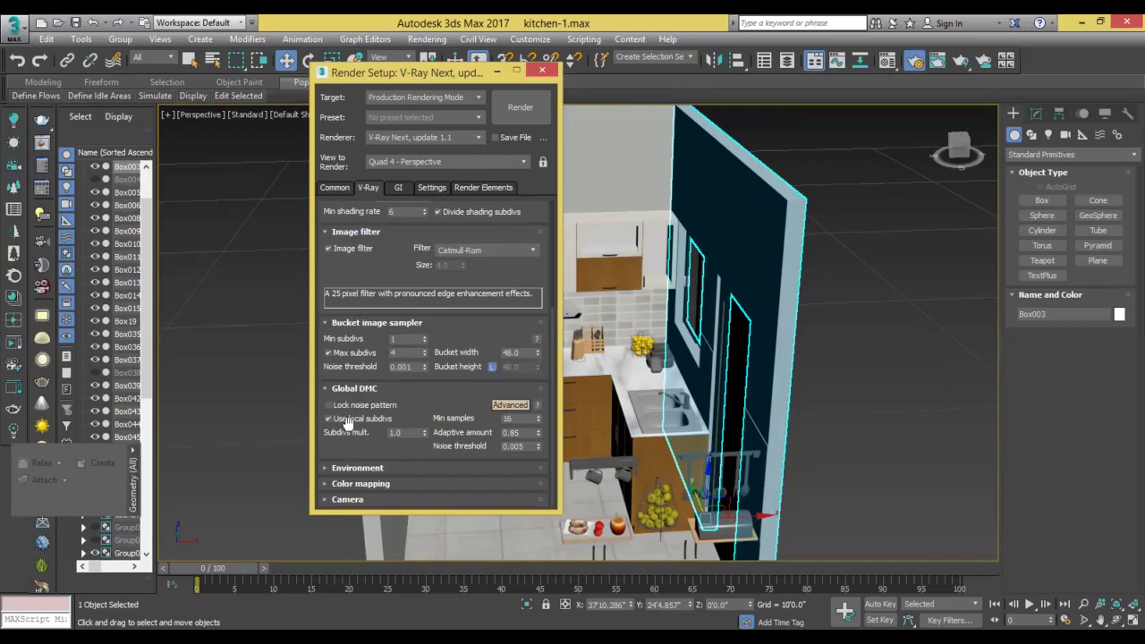
Turn off GI environment in the V-Ray Environment rollout.
{"action": "left_click", "coordinate": [358, 467]}
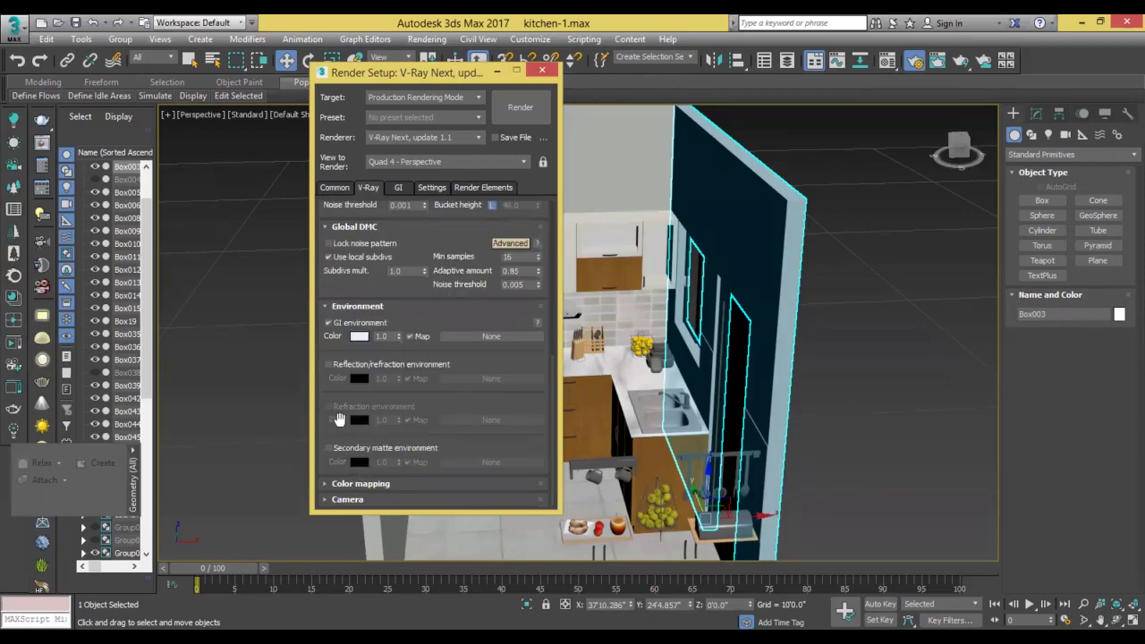
{"action": "left_click", "coordinate": [329, 323]}
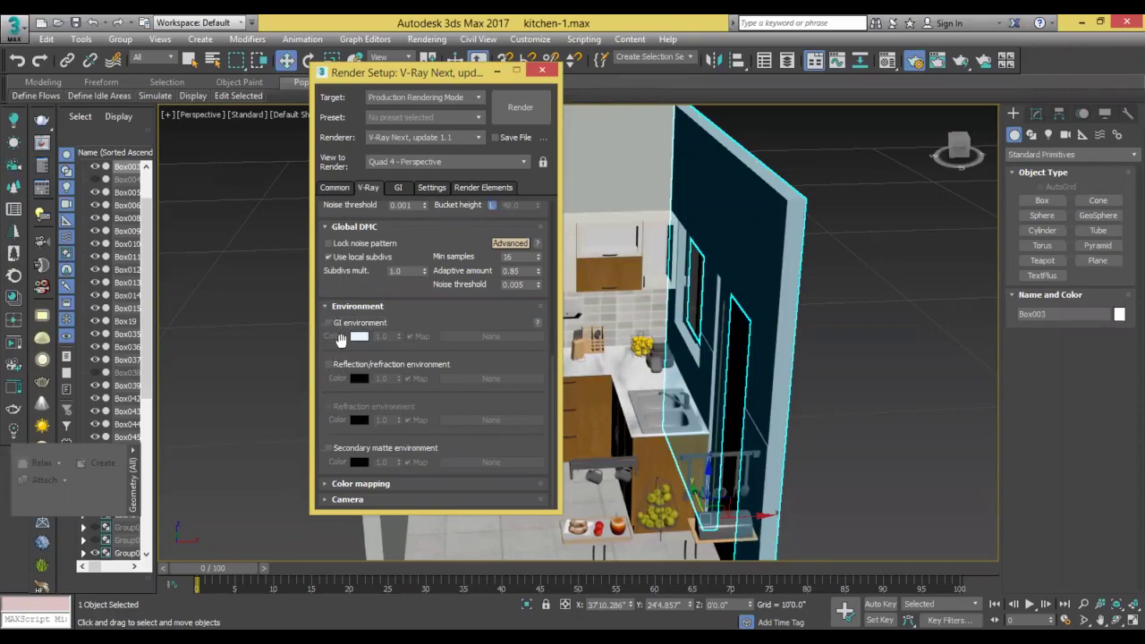
{"action": "left_click", "coordinate": [369, 483]}
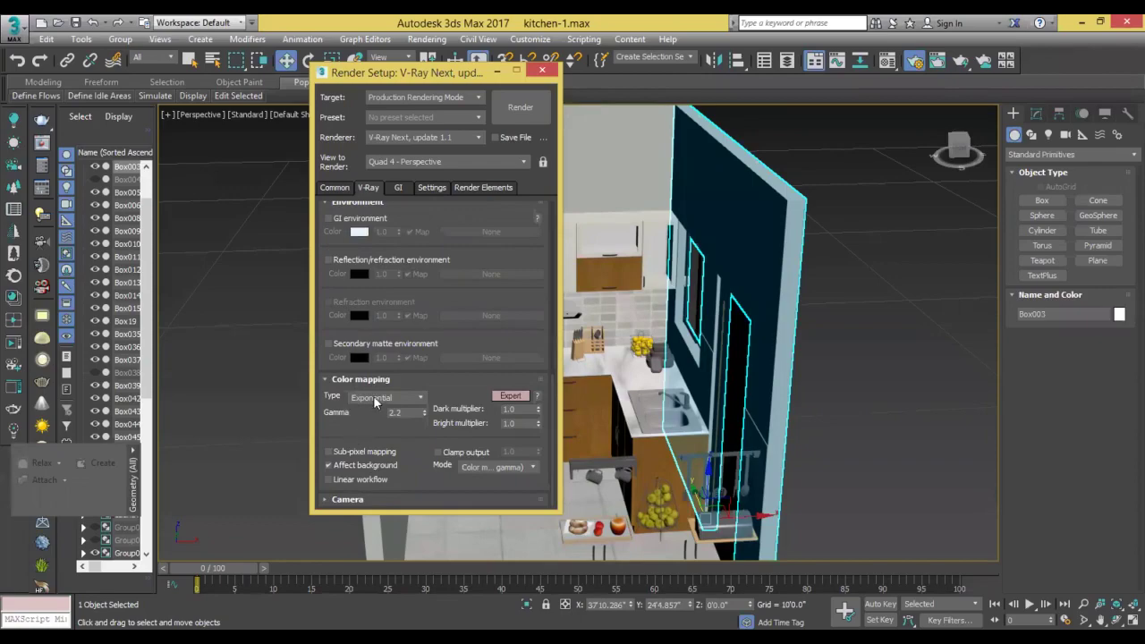
Set the Irradiance map current preset to Low, keeping it as the primary GI engine.
{"action": "left_click", "coordinate": [401, 191]}
{"action": "left_click", "coordinate": [402, 238]}
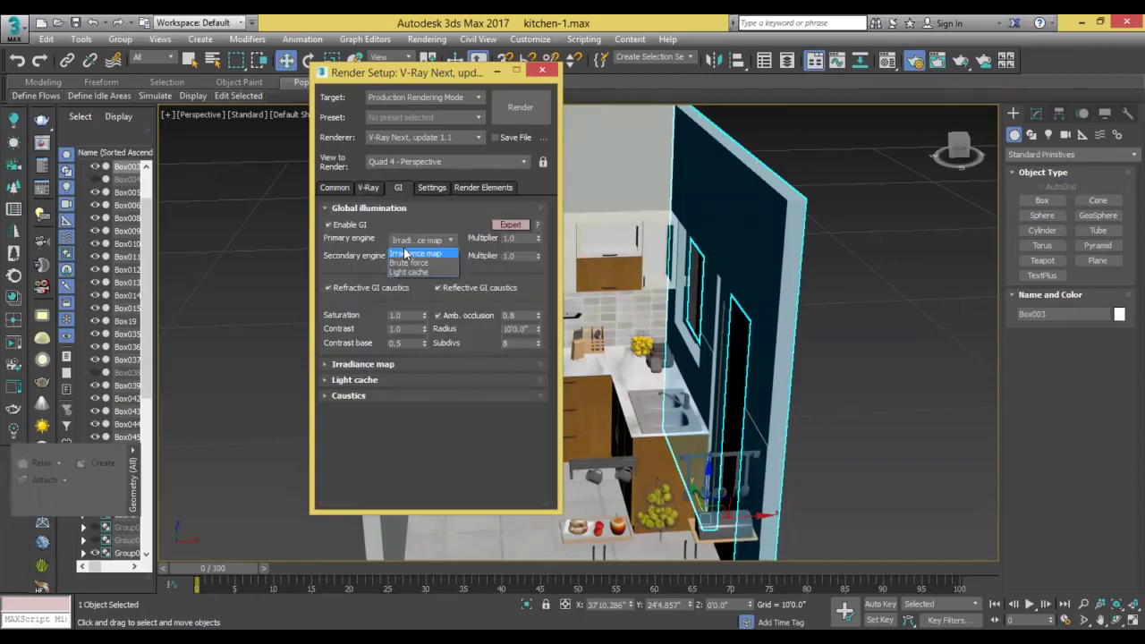
{"action": "left_click", "coordinate": [408, 259]}
{"action": "left_click", "coordinate": [376, 365]}
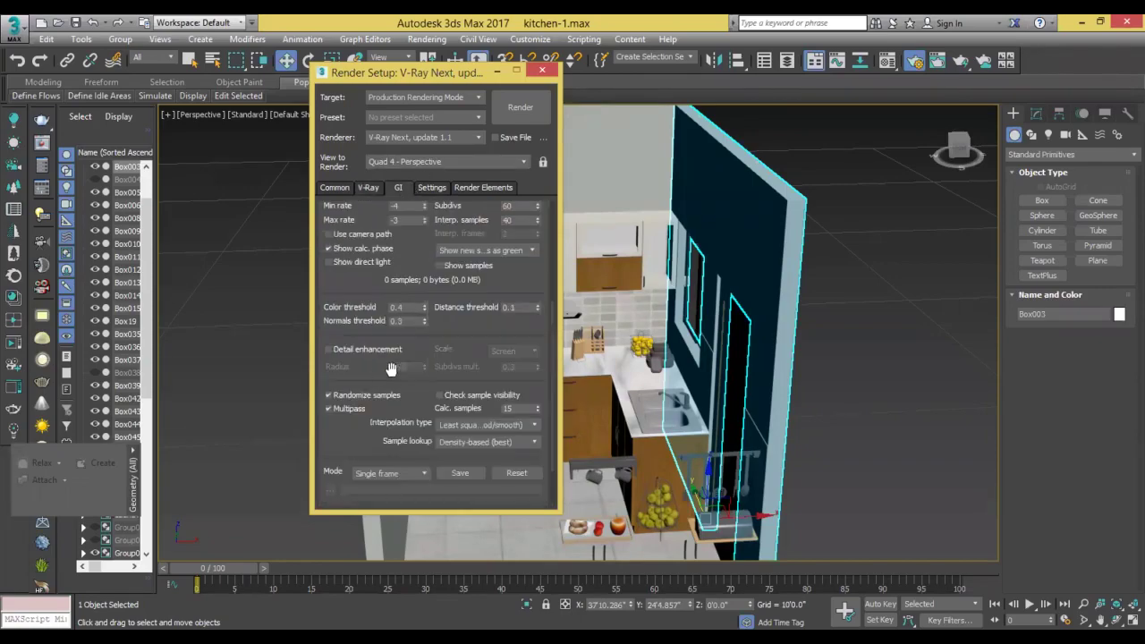
{"action": "scroll", "coordinate": [404, 390], "scroll_direction": "up", "scroll_amount": 1}
{"action": "scroll", "coordinate": [404, 390], "scroll_direction": "up", "scroll_amount": 3}
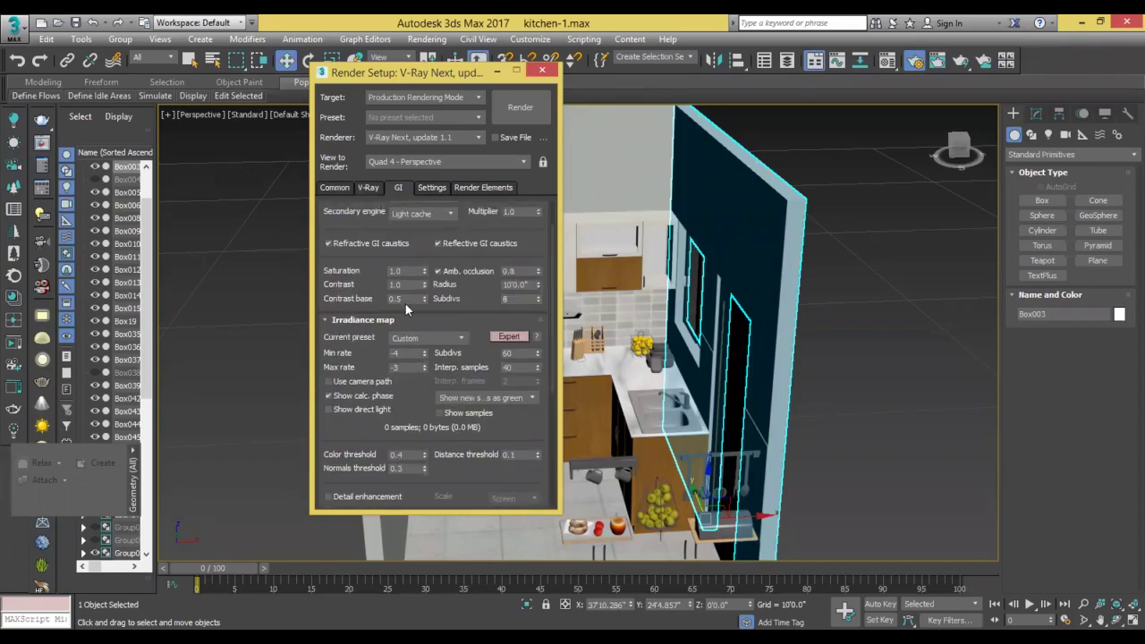
{"action": "left_click", "coordinate": [421, 338]}
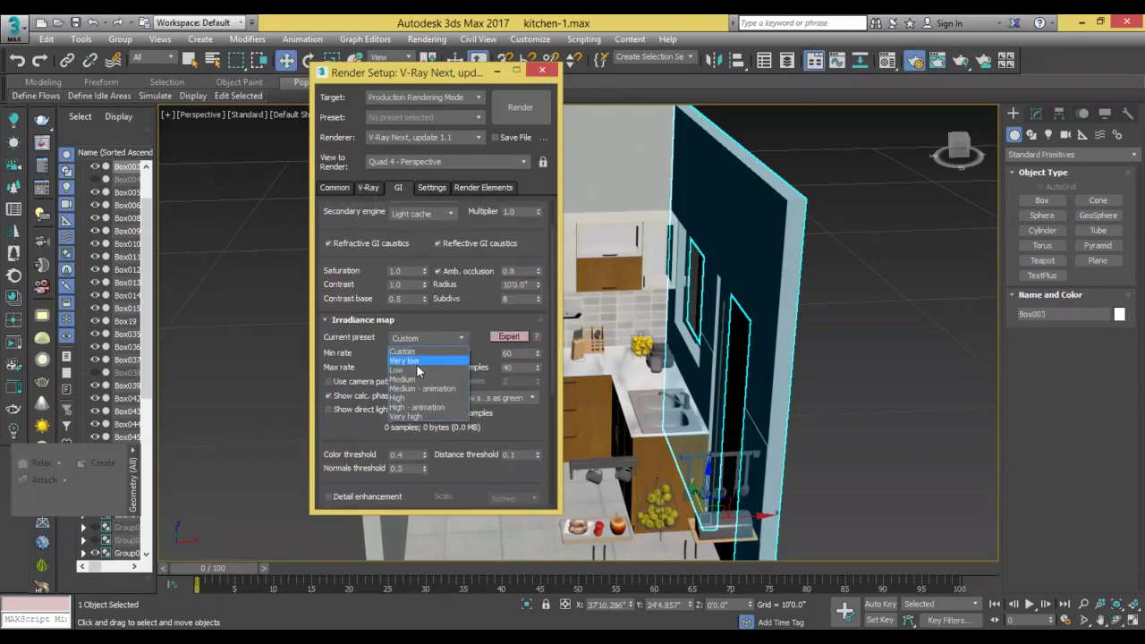
{"action": "left_click", "coordinate": [419, 370]}
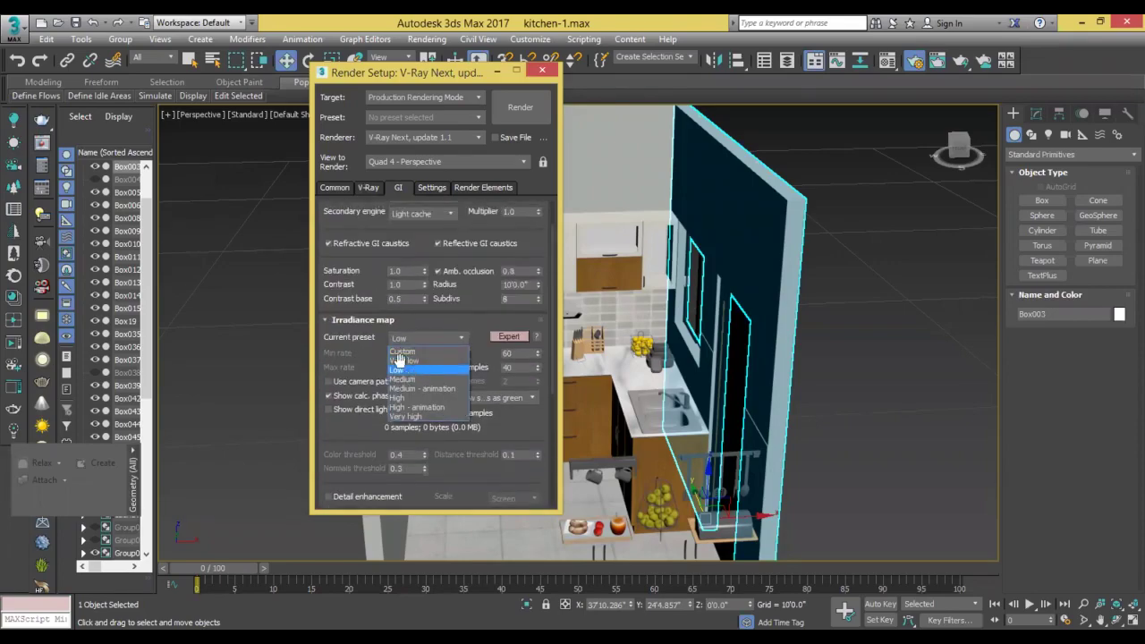
Return to the Common tab and close Render Setup.
{"action": "left_click", "coordinate": [368, 188]}
{"action": "left_click", "coordinate": [336, 189]}
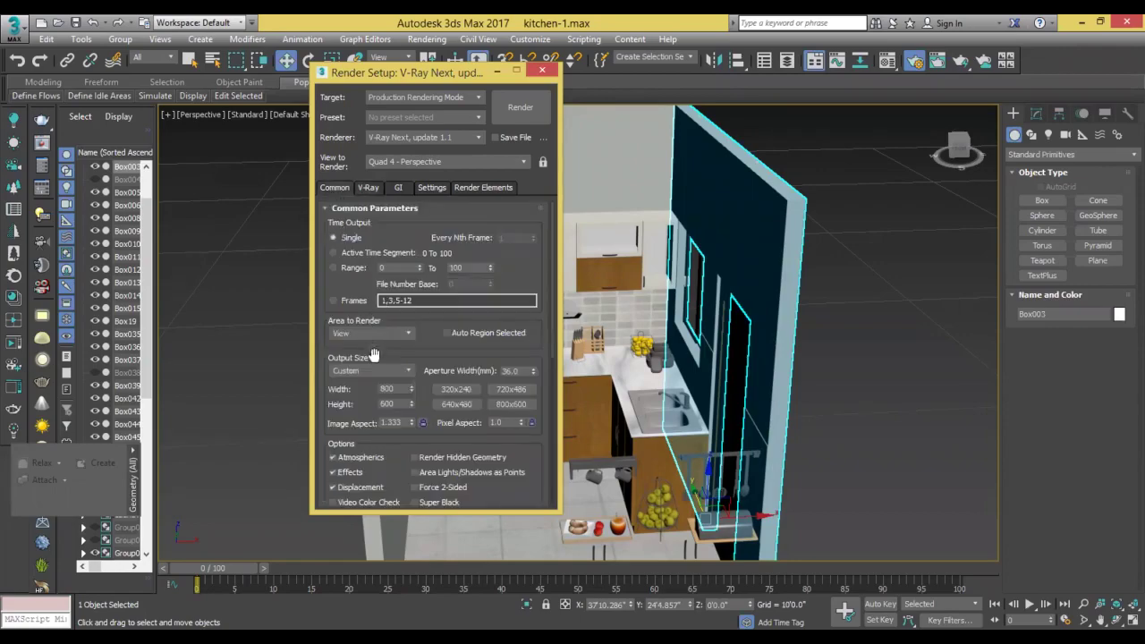
{"action": "left_click", "coordinate": [541, 70]}
Orbit above the kitchen and check for scene cameras, dismissing the no-cameras warning.
{"action": "mouse_move", "coordinate": [786, 273]}
{"action": "middle_mouse_down", "text": "alt"}
{"action": "mouse_move", "coordinate": [837, 307]}
{"action": "mouse_move", "coordinate": [778, 274]}
{"action": "mouse_move", "coordinate": [823, 266]}
{"action": "mouse_move", "coordinate": [754, 255]}
{"action": "middle_mouse_up", "text": "alt"}
{"action": "right_click", "coordinate": [823, 215]}
{"action": "left_click", "coordinate": [855, 208]}
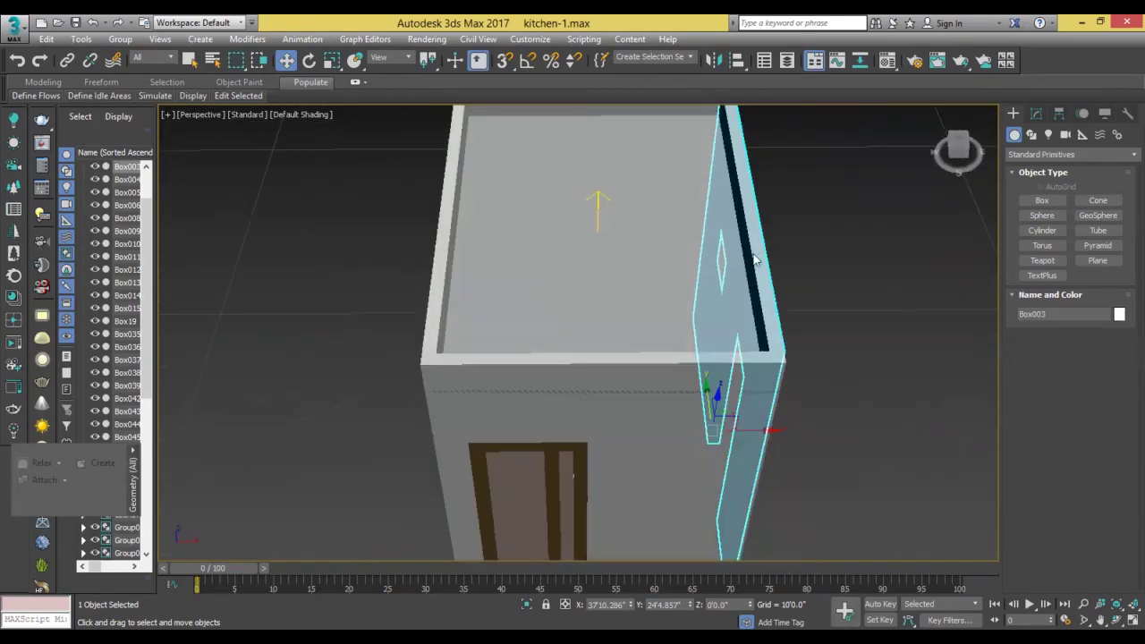
{"action": "key", "text": "c"}
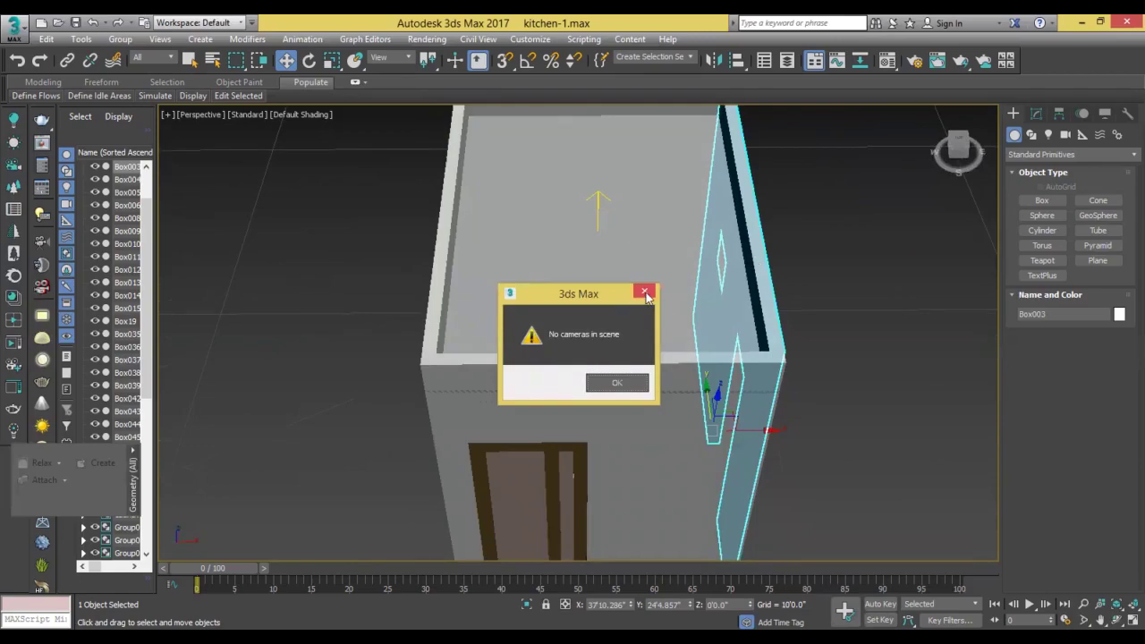
{"action": "left_click", "coordinate": [644, 291]}
Show a zoomed-in Top view in see-through wireframe, revealing the ceiling lights.
{"action": "key", "text": "t"}
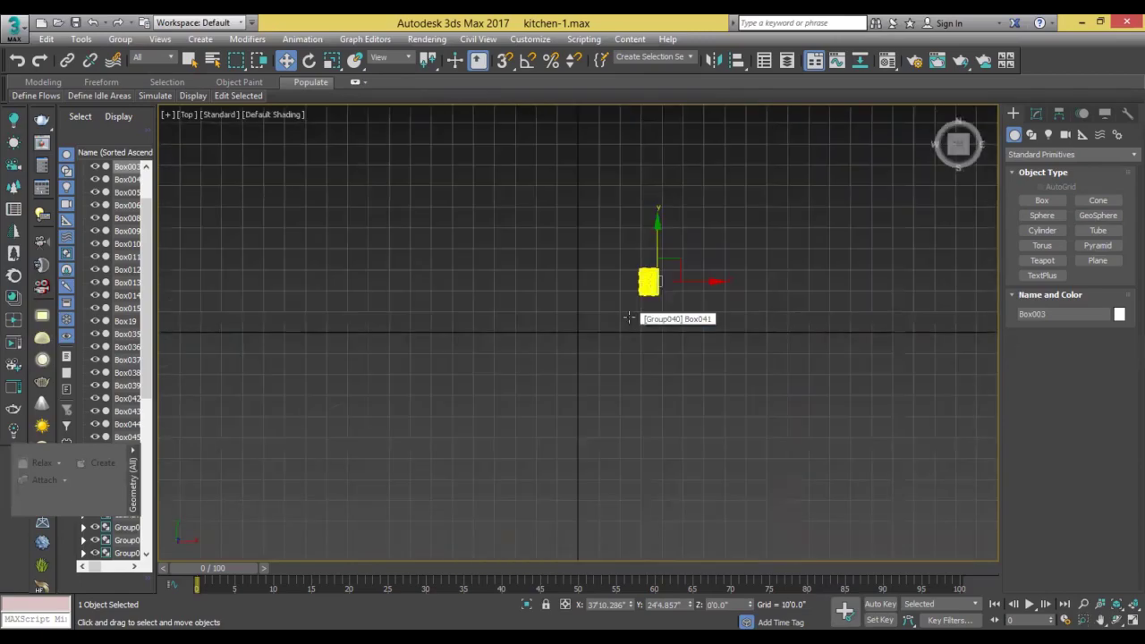
{"action": "scroll", "coordinate": [662, 285], "scroll_direction": "up", "scroll_amount": 2}
{"action": "scroll", "coordinate": [654, 284], "scroll_direction": "up", "scroll_amount": 2}
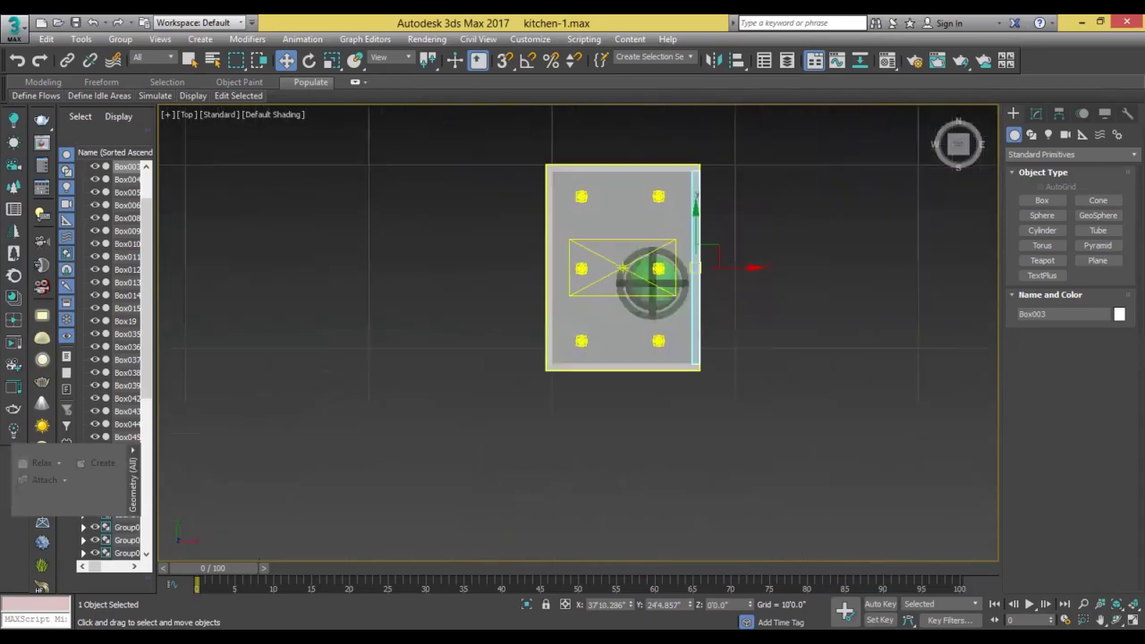
{"action": "scroll", "coordinate": [654, 283], "scroll_direction": "up", "scroll_amount": 2}
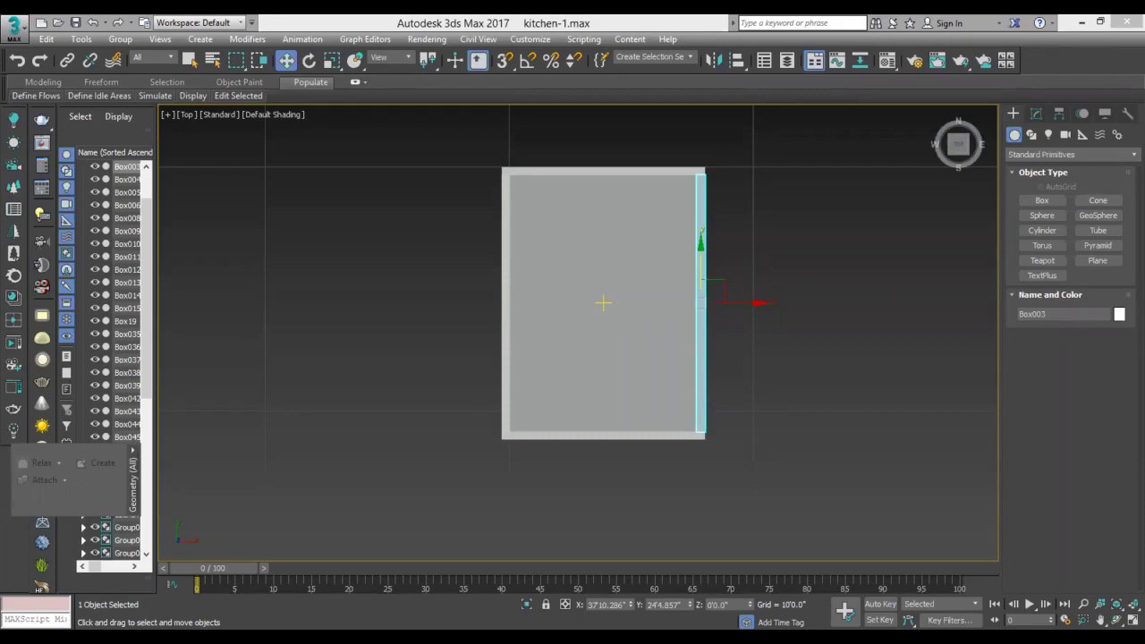
{"action": "key", "text": "alt+x"}
{"action": "key", "text": "F3"}
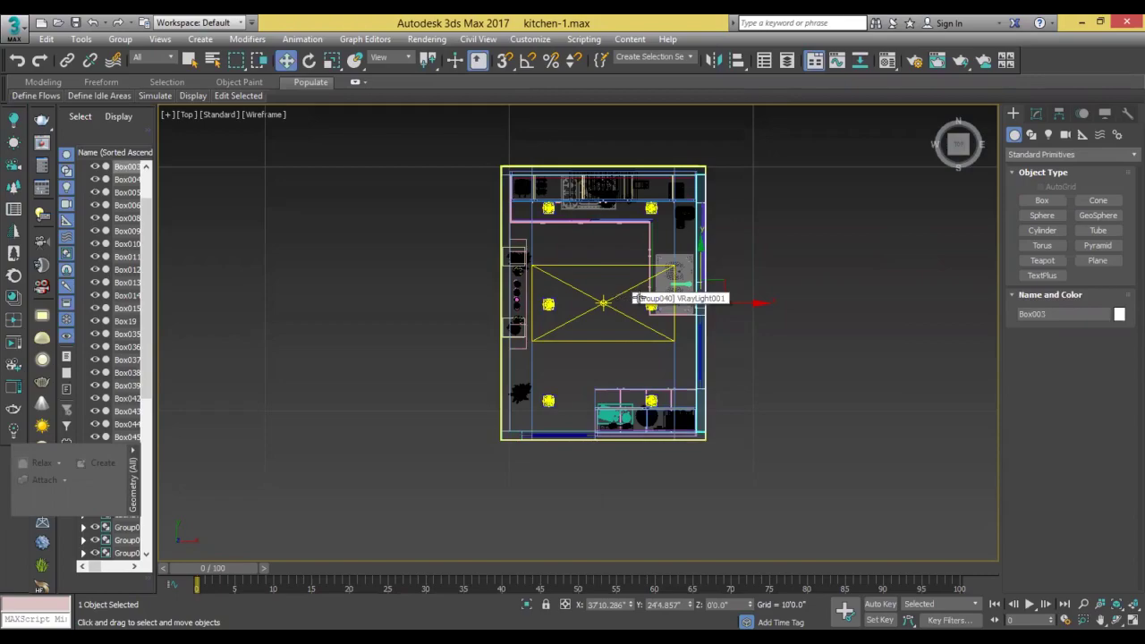
Create a V-Ray physical camera, VRayCam001, aimed into the kitchen plan.
{"action": "left_click", "coordinate": [1066, 135]}
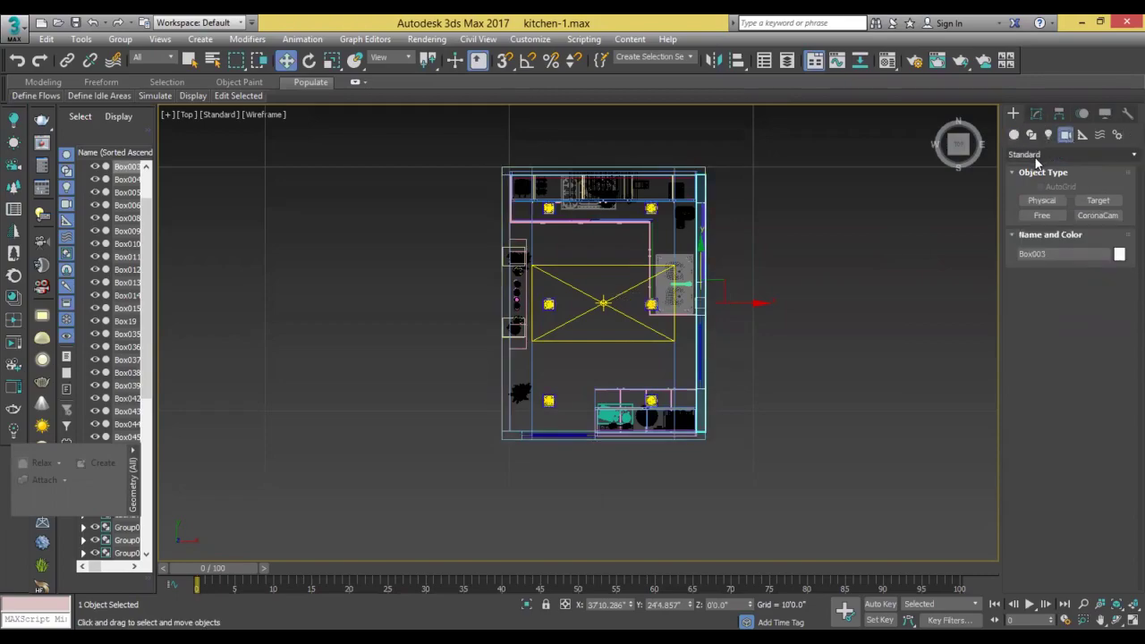
{"action": "left_click", "coordinate": [1069, 154]}
{"action": "left_click", "coordinate": [1038, 166]}
{"action": "left_click", "coordinate": [1098, 200]}
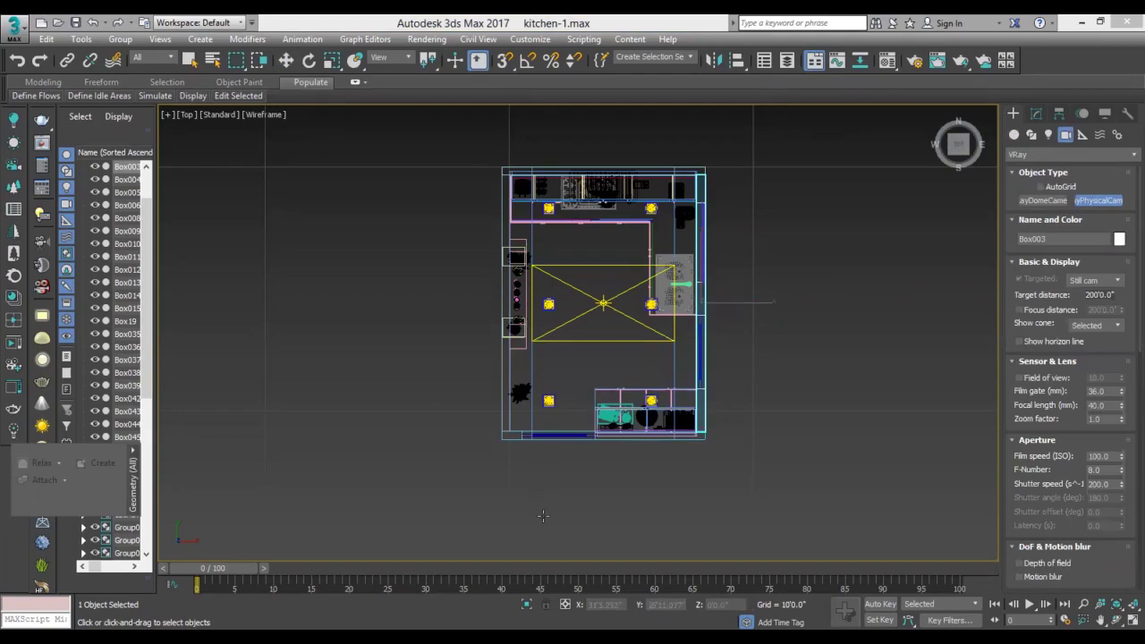
{"action": "left_click_drag", "start_coordinate": [544, 528], "coordinate": [586, 349]}
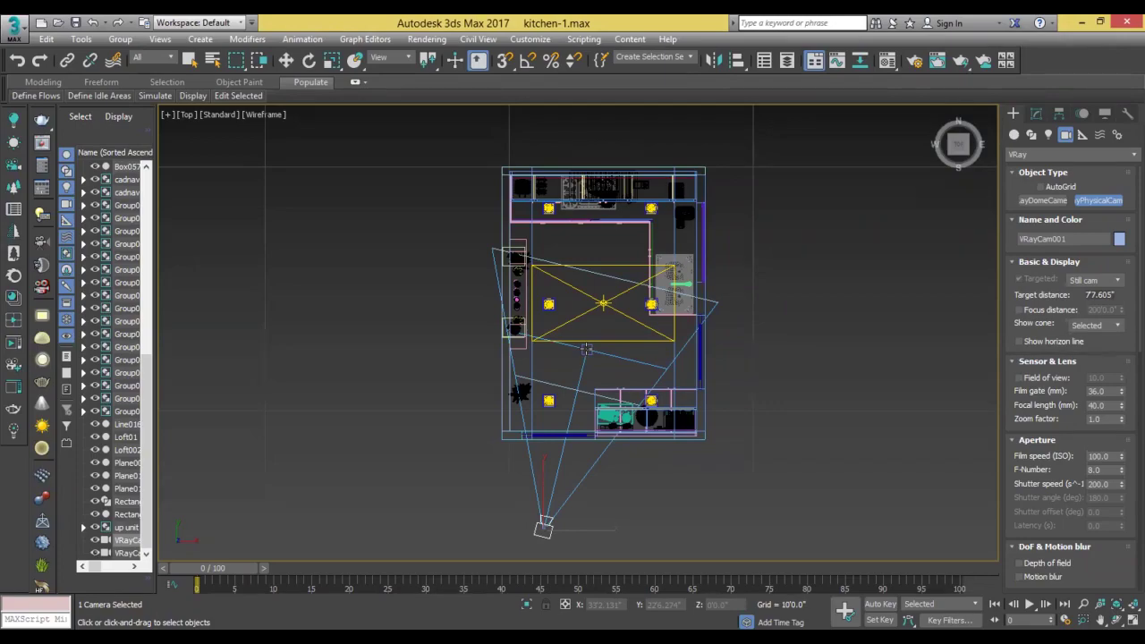
Look through VRayCam001 in the maximized viewport.
{"action": "key", "text": "alt+w"}
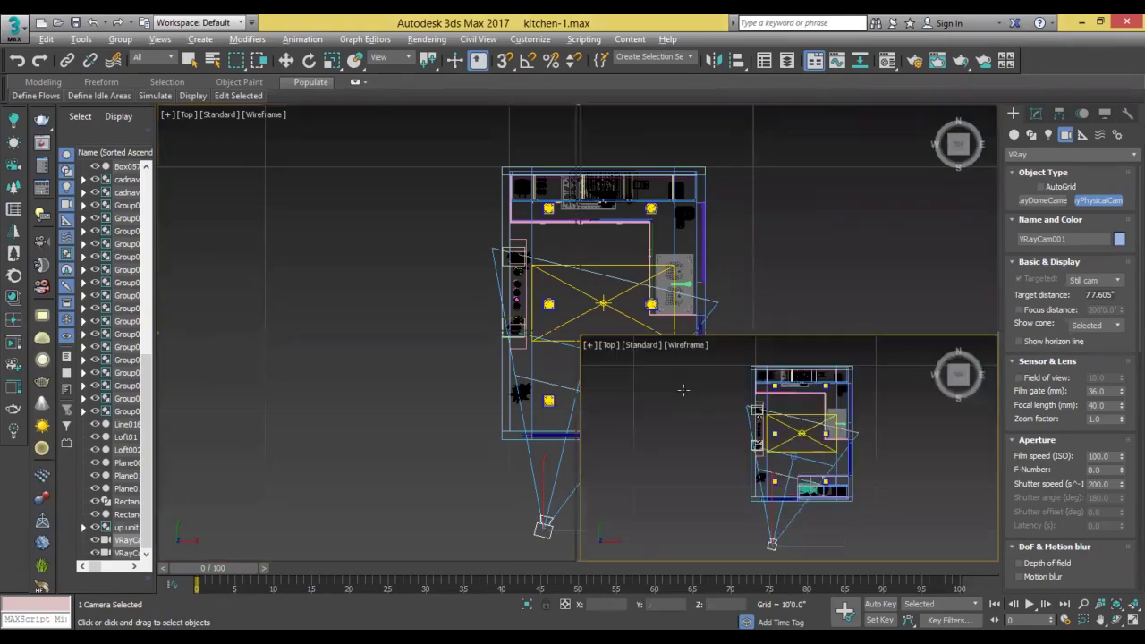
{"action": "key", "text": "alt+w"}
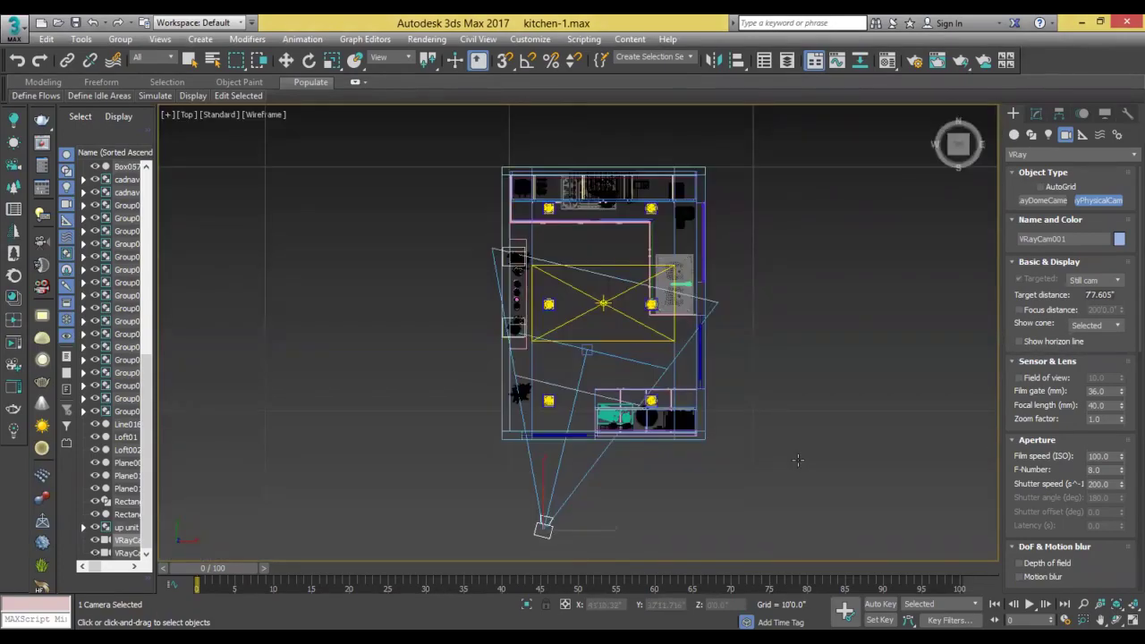
{"action": "key", "text": "c"}
{"action": "scroll", "coordinate": [690, 331], "scroll_direction": "up", "scroll_amount": 3}
Shade the camera view and zoom into the Top view in the four-viewport layout.
{"action": "key", "text": "F3"}
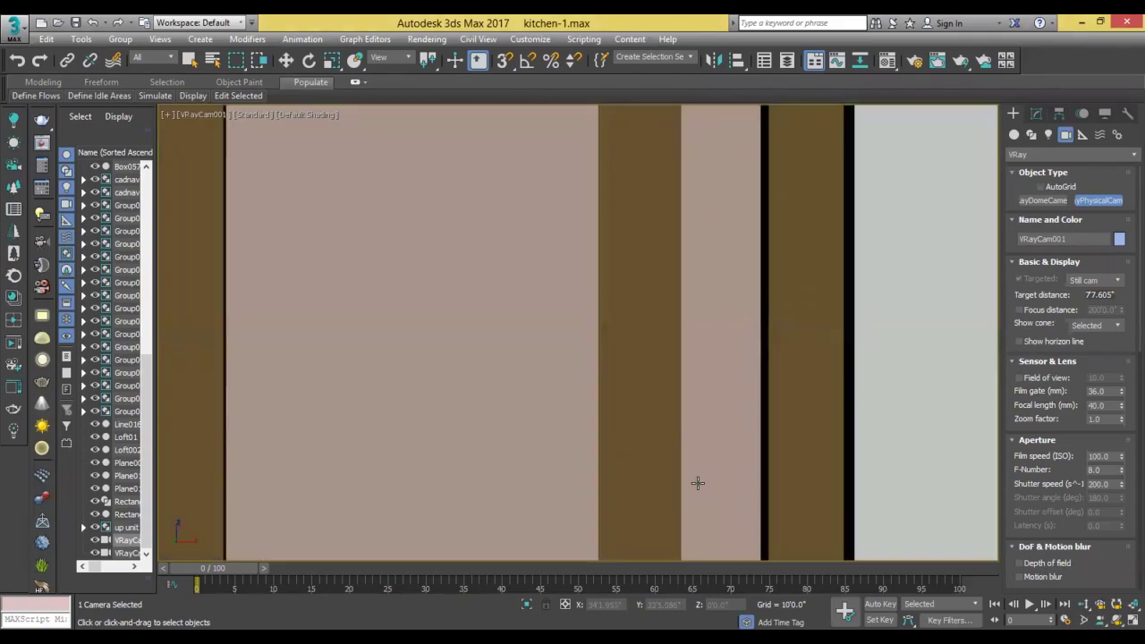
{"action": "key", "text": "alt+w"}
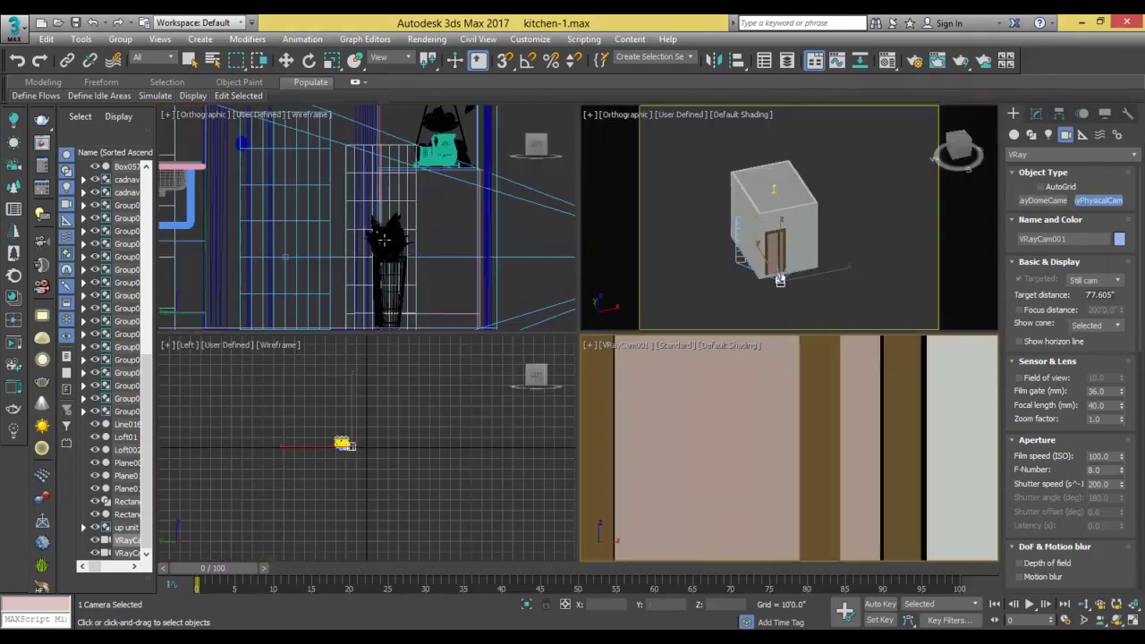
{"action": "key", "text": "t"}
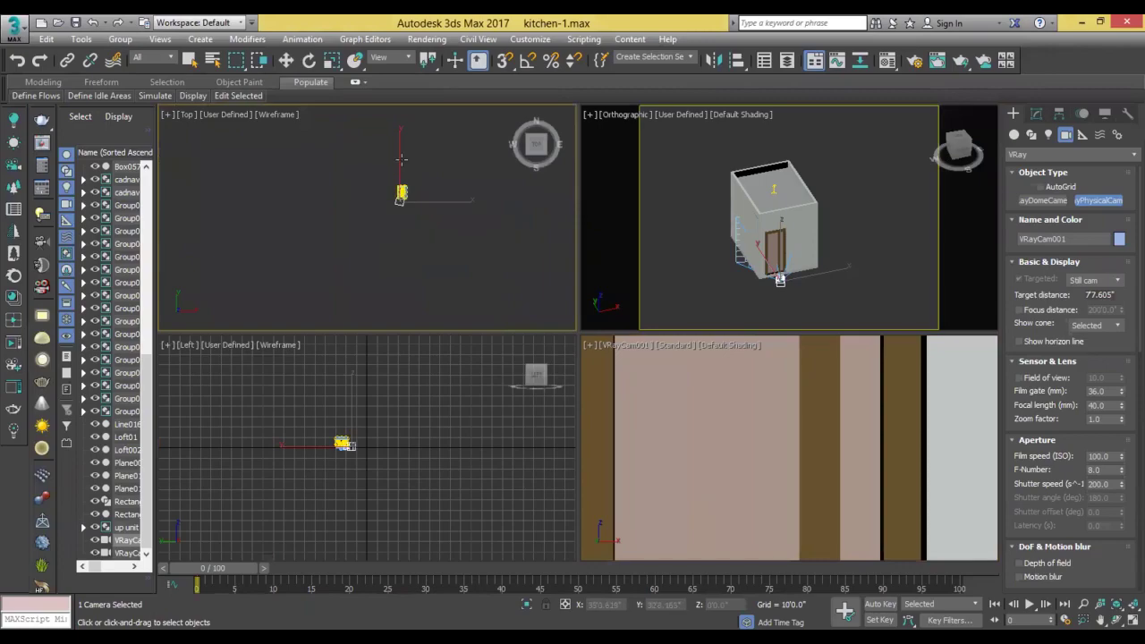
{"action": "scroll", "coordinate": [401, 188], "scroll_direction": "up", "scroll_amount": 2}
{"action": "scroll", "coordinate": [401, 186], "scroll_direction": "up", "scroll_amount": 2}
{"action": "scroll", "coordinate": [403, 170], "scroll_direction": "up", "scroll_amount": 4}
{"action": "scroll", "coordinate": [438, 245], "scroll_direction": "up", "scroll_amount": 1}
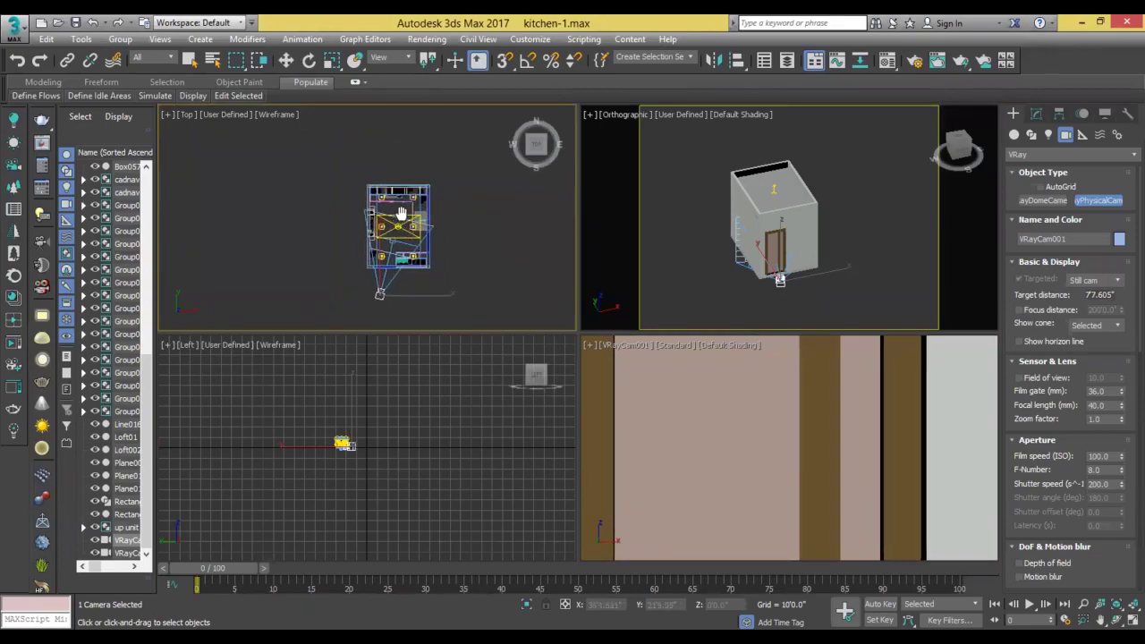
{"action": "scroll", "coordinate": [438, 245], "scroll_direction": "up", "scroll_amount": 1}
{"action": "scroll", "coordinate": [438, 245], "scroll_direction": "up", "scroll_amount": 2}
{"action": "scroll", "coordinate": [438, 245], "scroll_direction": "up", "scroll_amount": 2}
{"action": "key", "text": "w"}
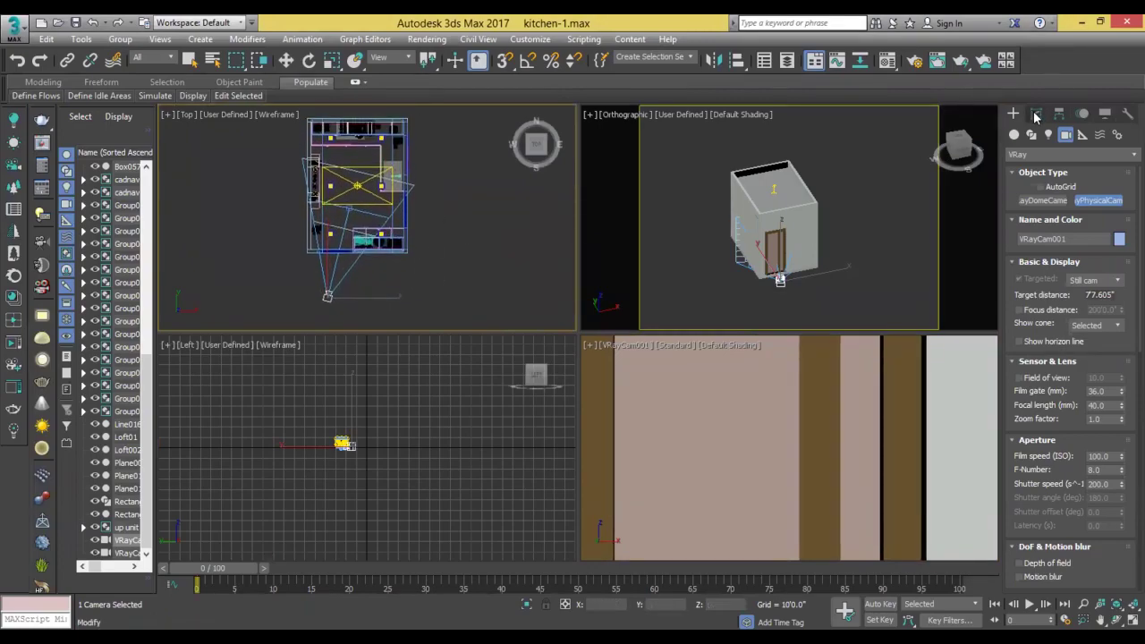
Enable clipping on VRayCam001 and raise its near clipping plane to 4'6.72".
{"action": "left_click", "coordinate": [1036, 113]}
{"action": "scroll", "coordinate": [1023, 465], "scroll_direction": "down", "scroll_amount": 3}
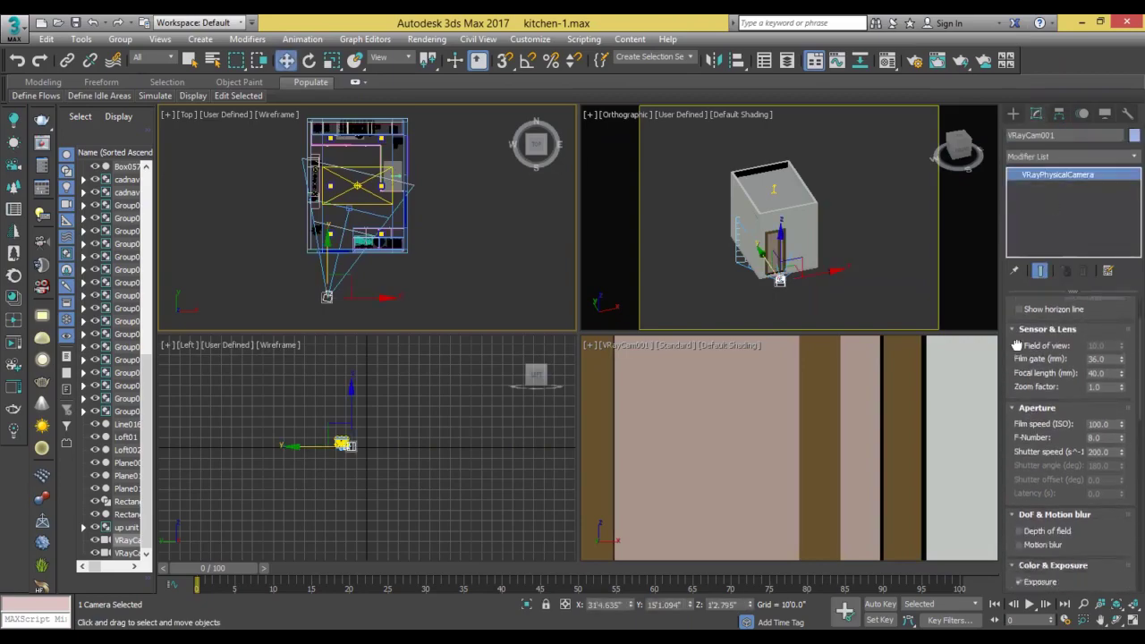
{"action": "scroll", "coordinate": [1020, 447], "scroll_direction": "down", "scroll_amount": 3}
{"action": "scroll", "coordinate": [1017, 421], "scroll_direction": "down", "scroll_amount": 3}
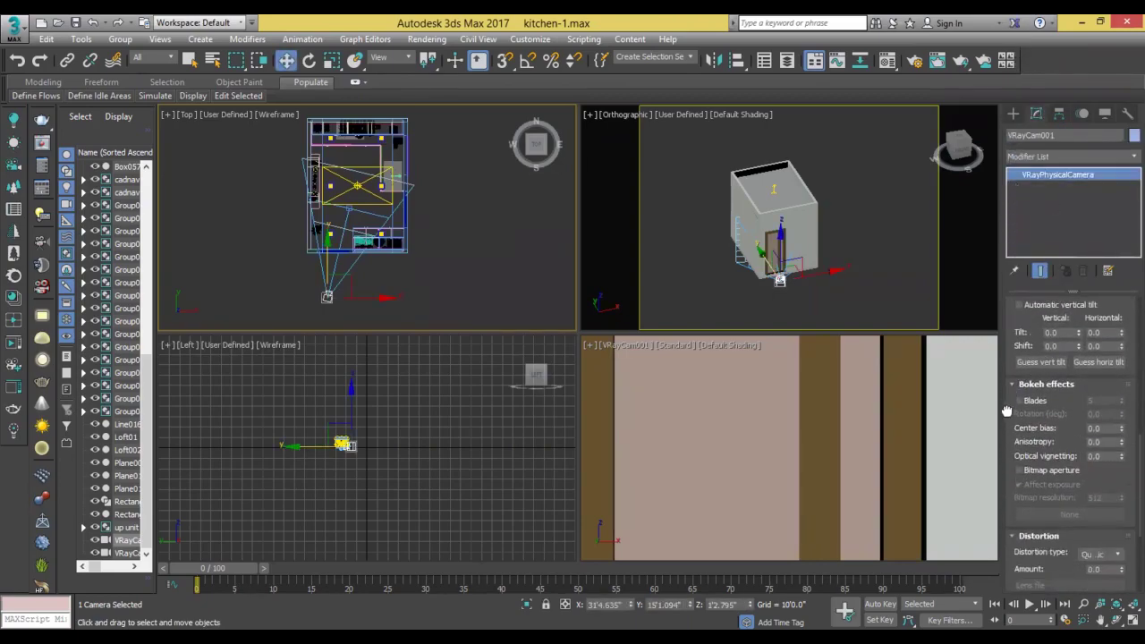
{"action": "scroll", "coordinate": [1006, 411], "scroll_direction": "down", "scroll_amount": 3}
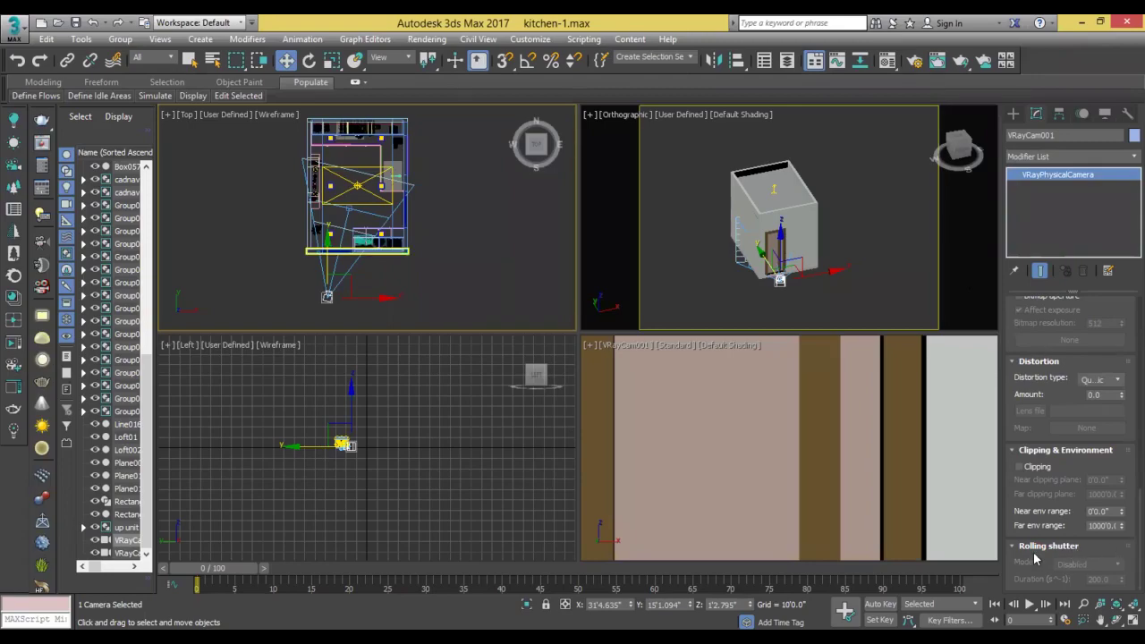
{"action": "left_click", "coordinate": [1029, 469]}
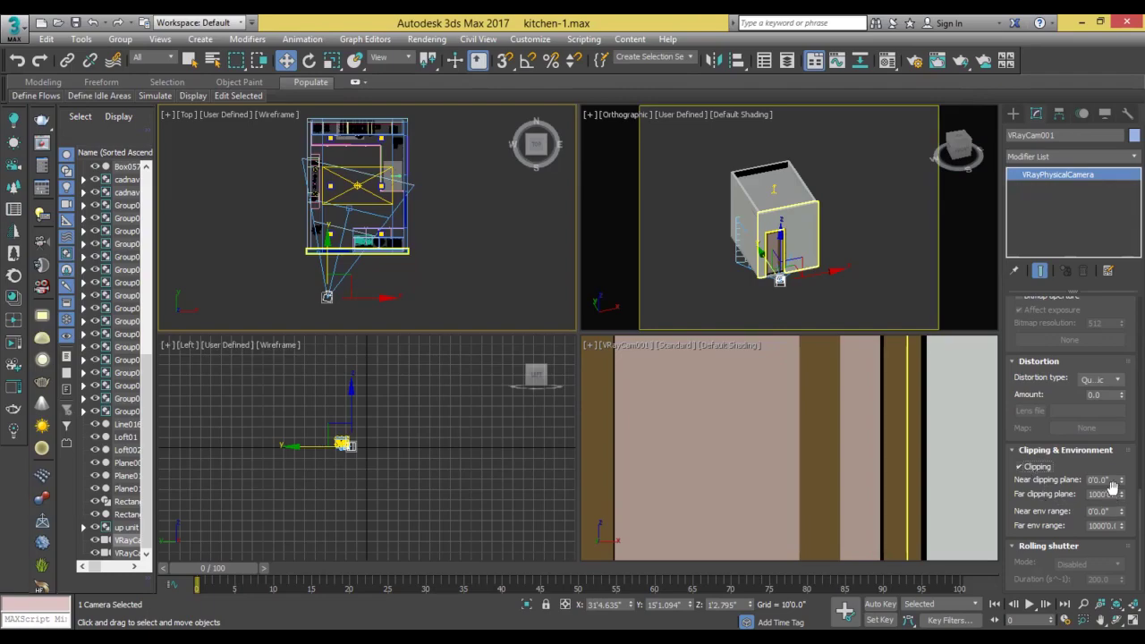
{"action": "left_click_drag", "start_coordinate": [1122, 484], "coordinate": [1120, 443]}
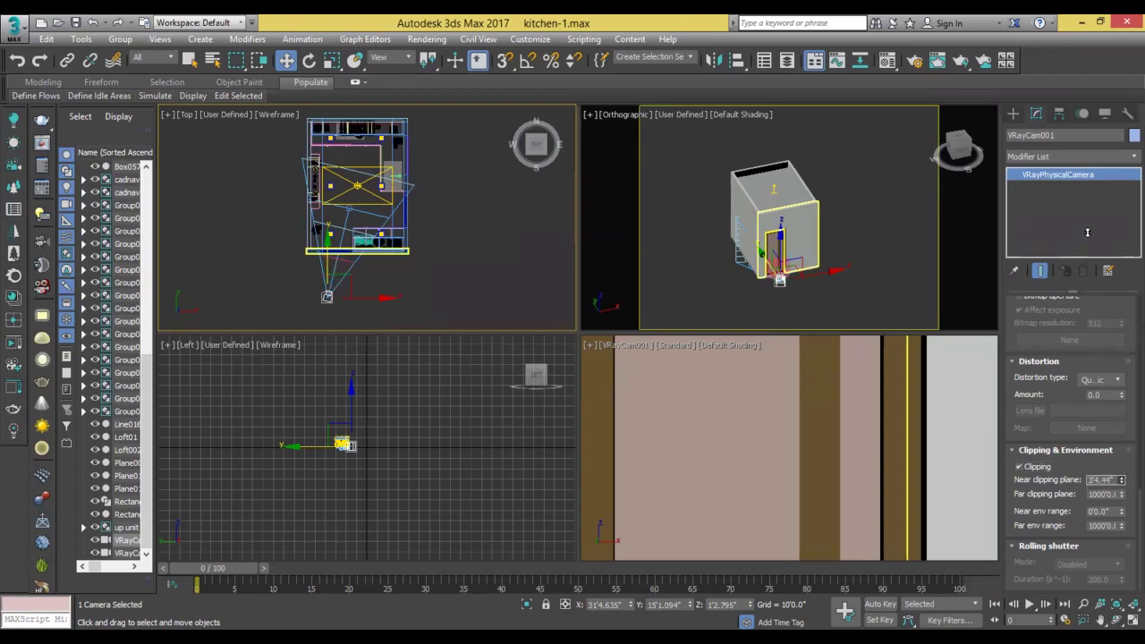
{"action": "left_click_drag", "start_coordinate": [1087, 233], "coordinate": [1082, 237]}
{"action": "left_click_drag", "start_coordinate": [1080, 226], "coordinate": [1071, 157]}
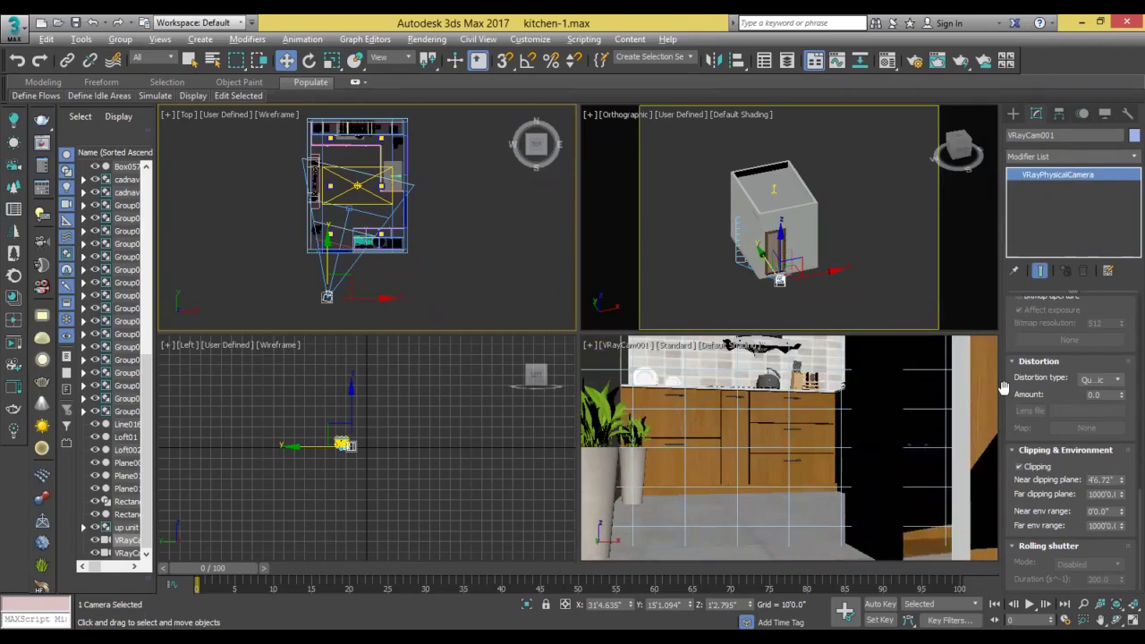
Maximize the camera view, reframe it, and raise near clipping to 4'7.814".
{"action": "key", "text": "alt+w"}
{"action": "key", "text": "alt+w"}
{"action": "middle_click", "coordinate": [788, 400]}
{"action": "key", "text": "alt+w"}
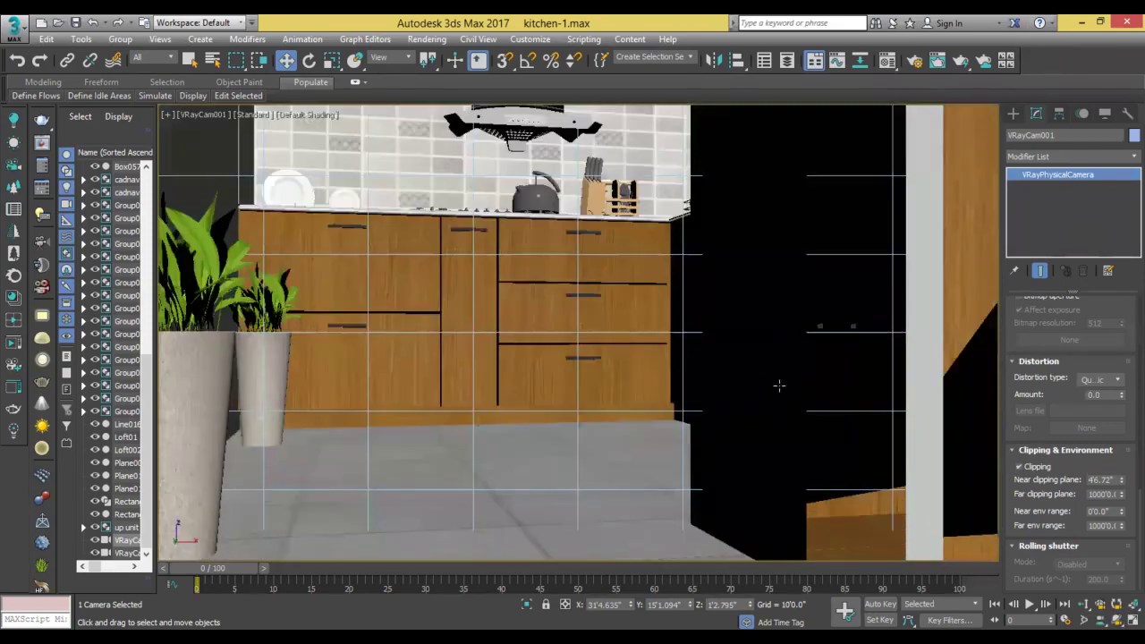
{"action": "scroll", "coordinate": [788, 515], "scroll_direction": "down", "scroll_amount": 1}
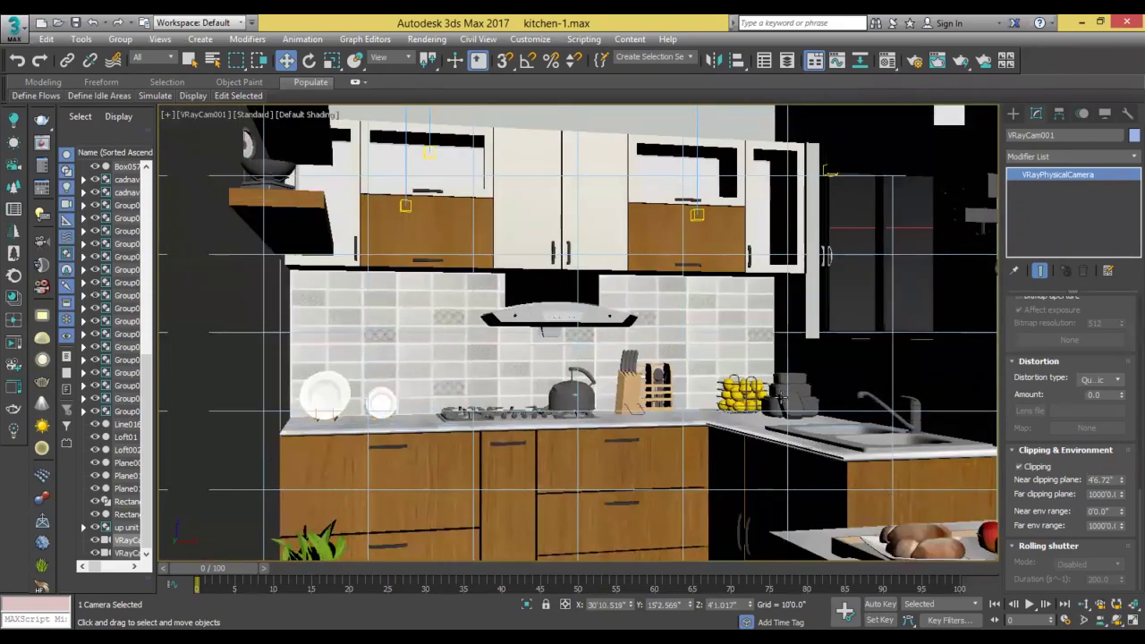
{"action": "scroll", "coordinate": [783, 397], "scroll_direction": "down", "scroll_amount": 1}
{"action": "scroll", "coordinate": [293, 402], "scroll_direction": "down", "scroll_amount": 1}
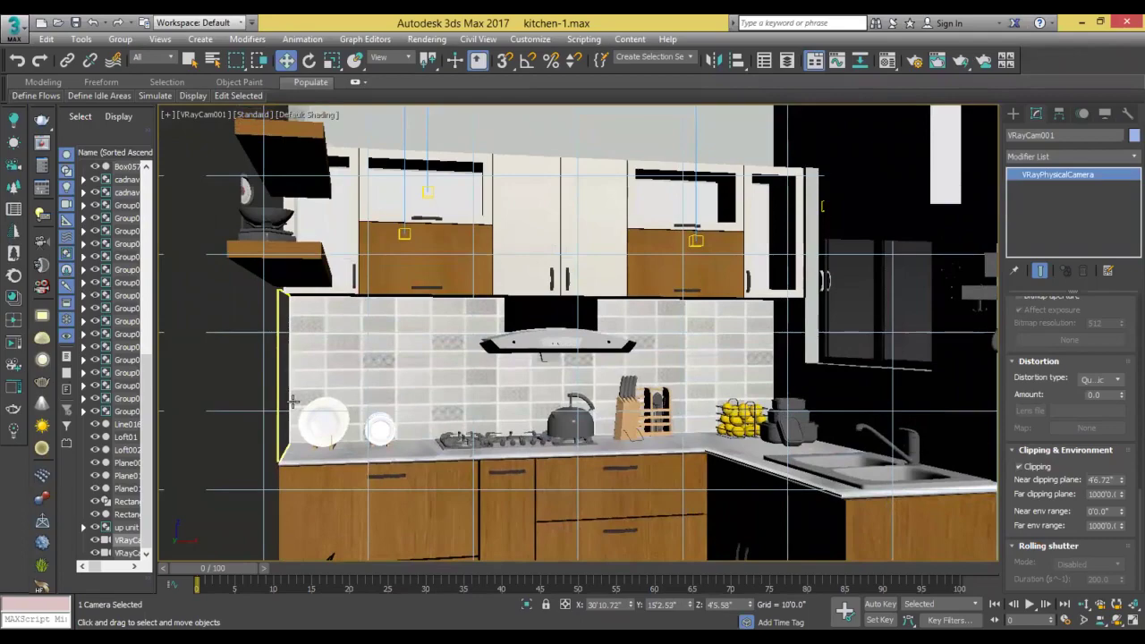
{"action": "mouse_move", "coordinate": [293, 402]}
{"action": "middle_mouse_down"}
{"action": "mouse_move", "coordinate": [420, 382]}
{"action": "mouse_move", "coordinate": [479, 407]}
{"action": "middle_mouse_up"}
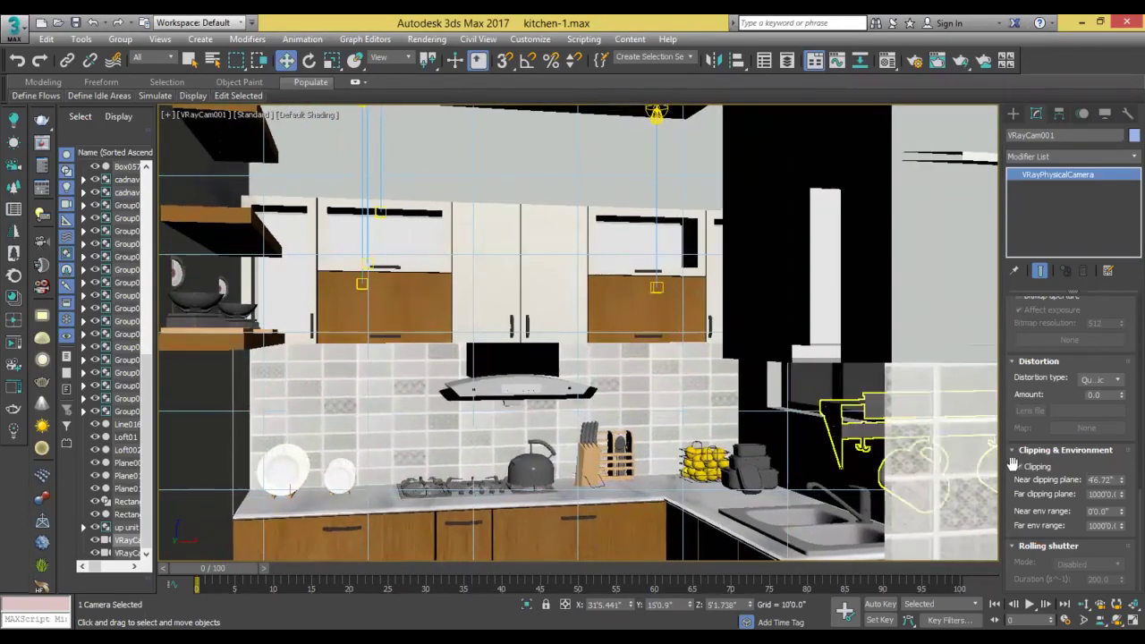
{"action": "left_click_drag", "start_coordinate": [1124, 483], "coordinate": [1123, 478]}
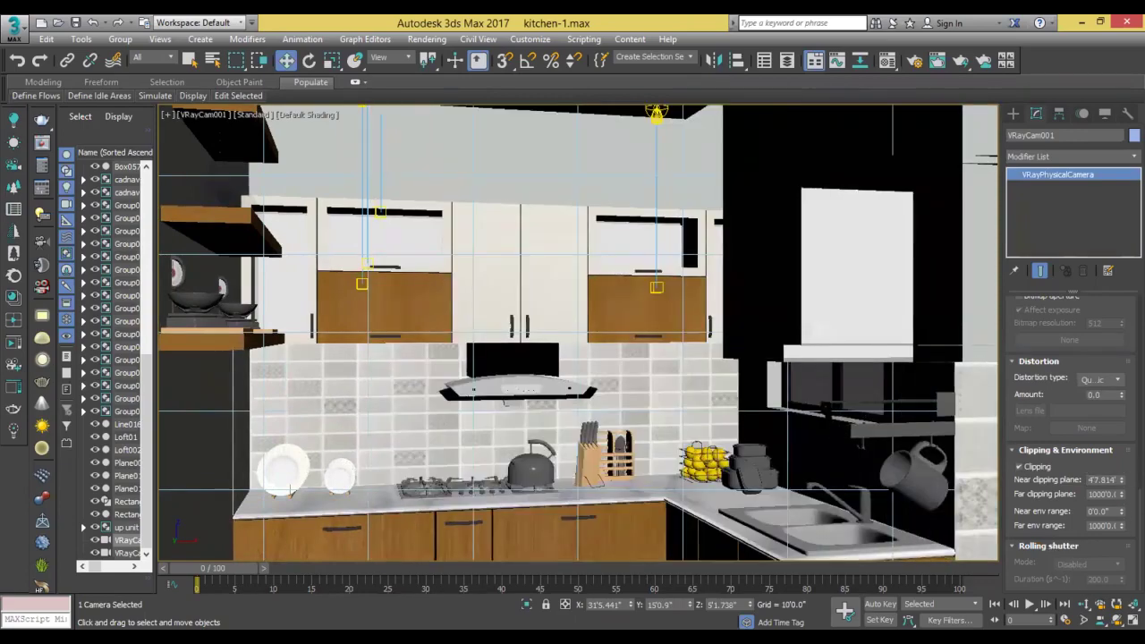
Widen the camera's field of view and reframe the kitchen, then restore four viewports.
{"action": "left_click", "coordinate": [1083, 620]}
{"action": "left_click_drag", "start_coordinate": [731, 409], "coordinate": [742, 421]}
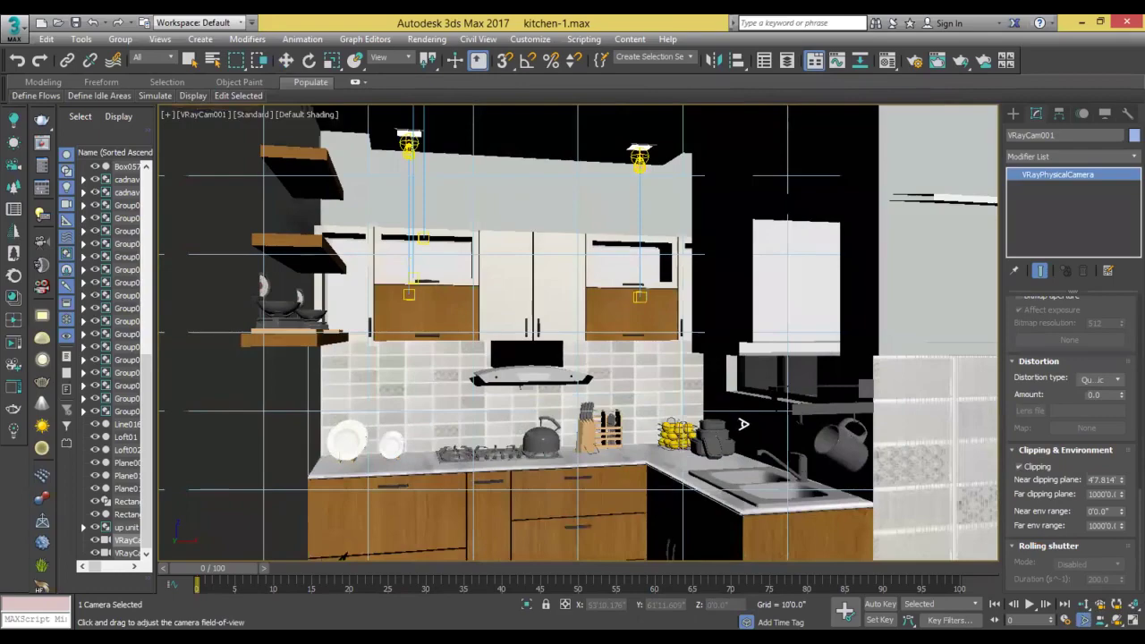
{"action": "middle_click_drag", "start_coordinate": [741, 424], "coordinate": [712, 412]}
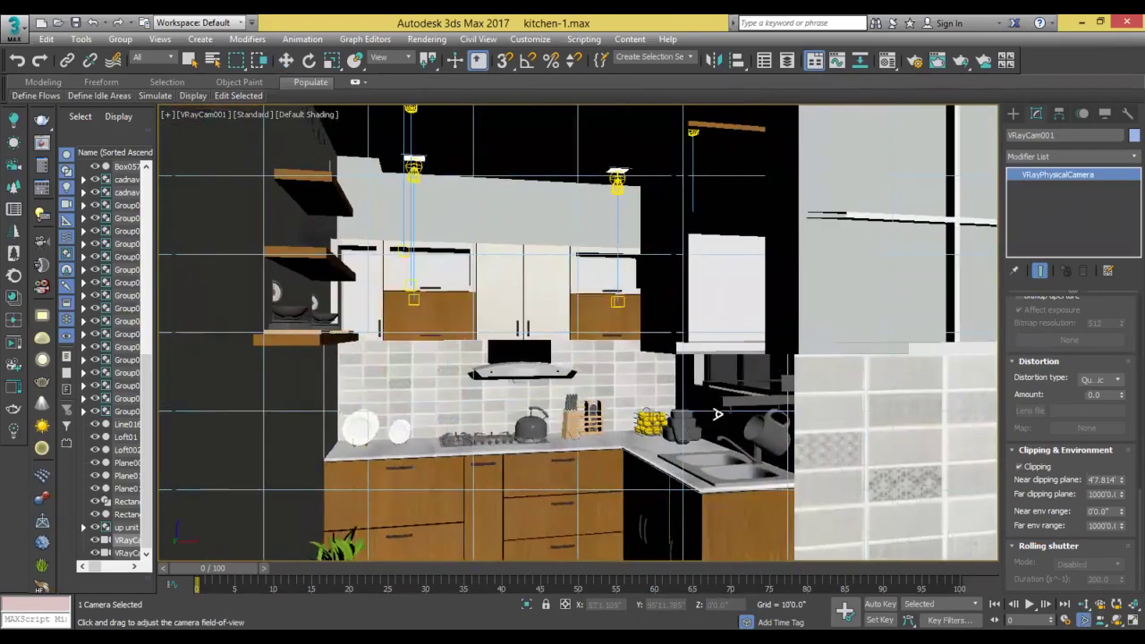
{"action": "mouse_move", "coordinate": [718, 414]}
{"action": "left_mouse_down"}
{"action": "mouse_move", "coordinate": [597, 384]}
{"action": "mouse_move", "coordinate": [483, 383]}
{"action": "mouse_move", "coordinate": [400, 287]}
{"action": "mouse_move", "coordinate": [327, 242]}
{"action": "left_mouse_up"}
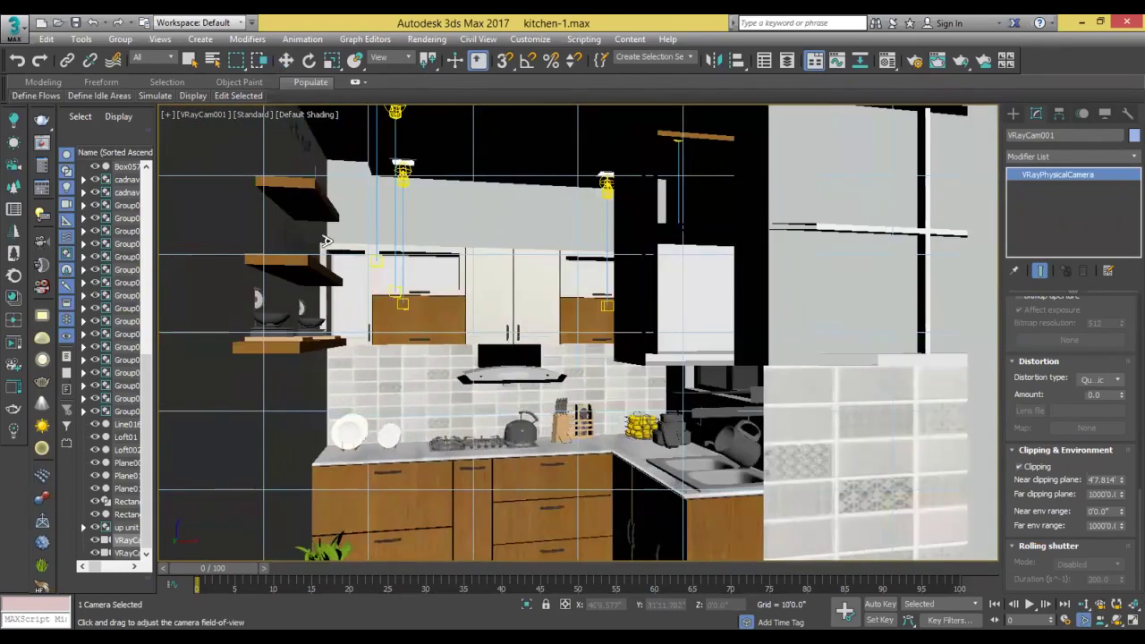
{"action": "key", "text": "alt+w"}
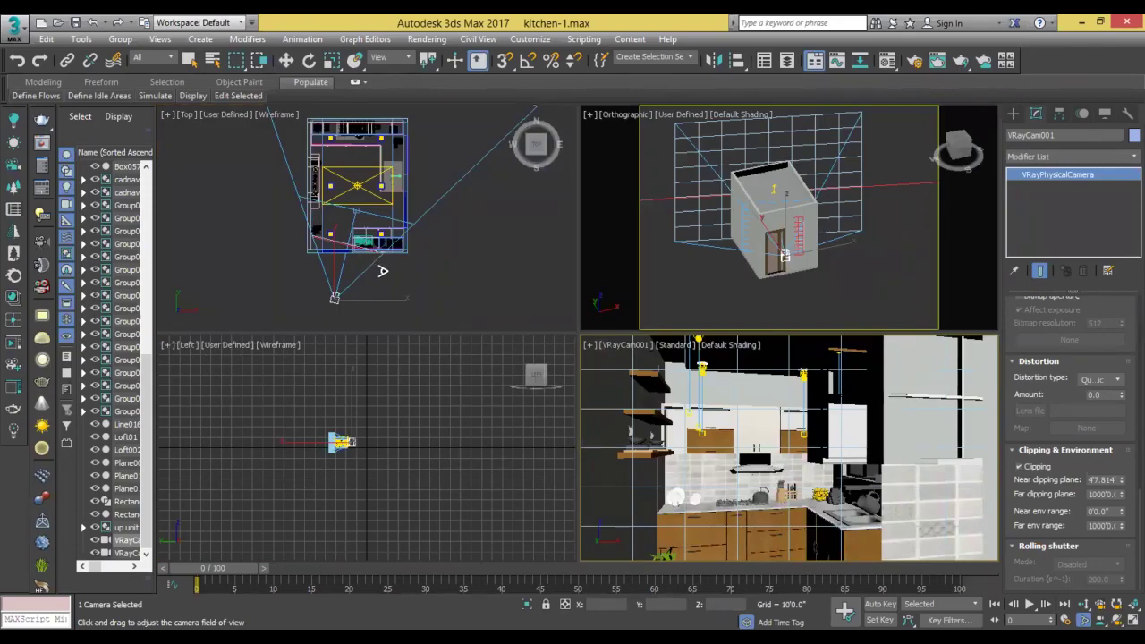
Delete VRayCam001 and zoom into the maximized Top view.
{"action": "key", "text": "Delete"}
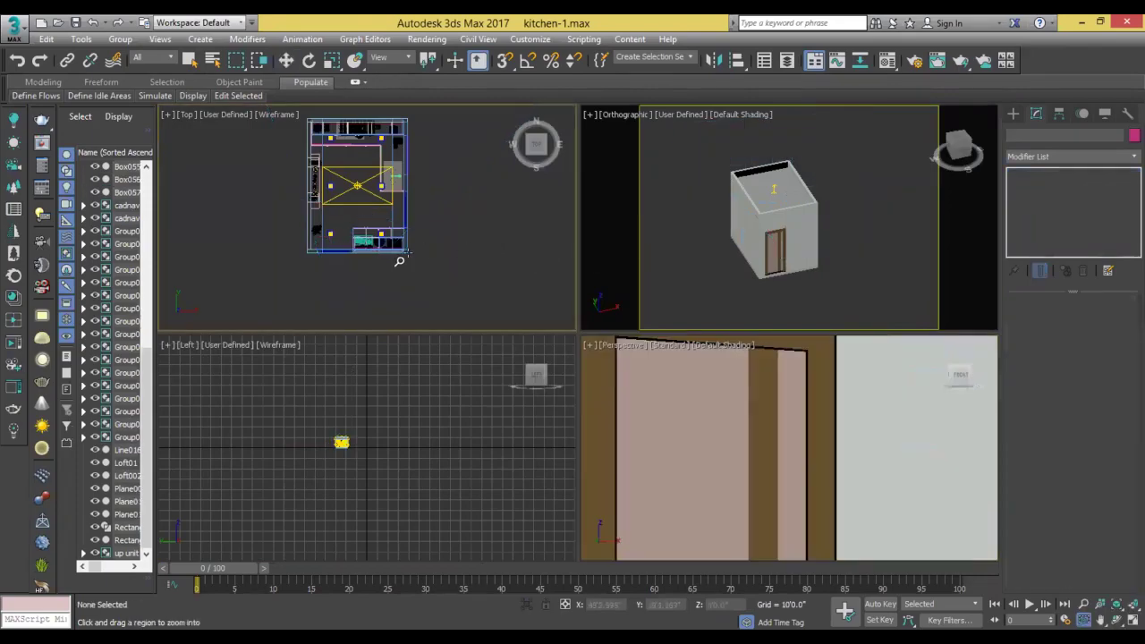
{"action": "key", "text": "alt+w"}
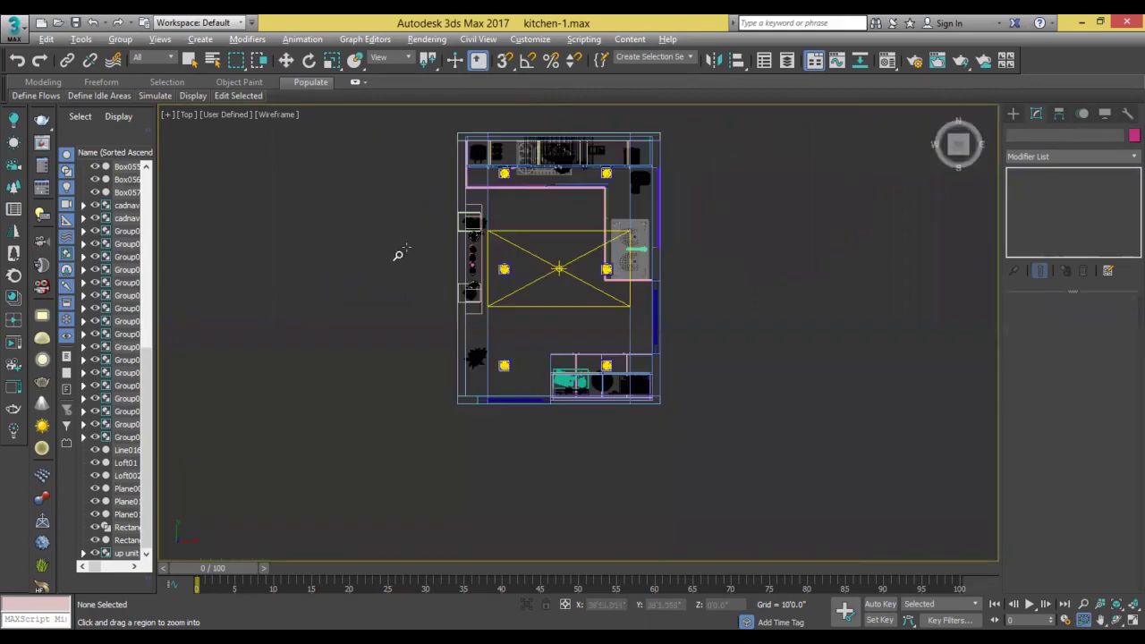
{"action": "scroll", "coordinate": [588, 386], "scroll_direction": "up", "scroll_amount": 3}
{"action": "scroll", "coordinate": [589, 387], "scroll_direction": "up", "scroll_amount": 2}
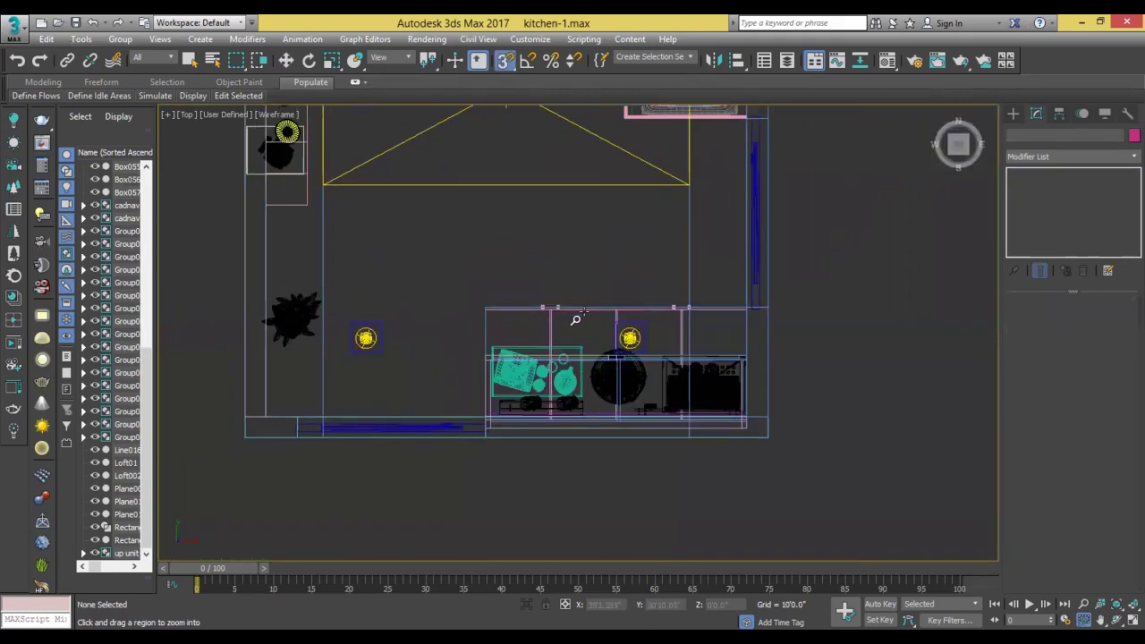
Hide the lower counter units selected with a window.
{"action": "key", "text": "w"}
{"action": "key", "text": "s"}
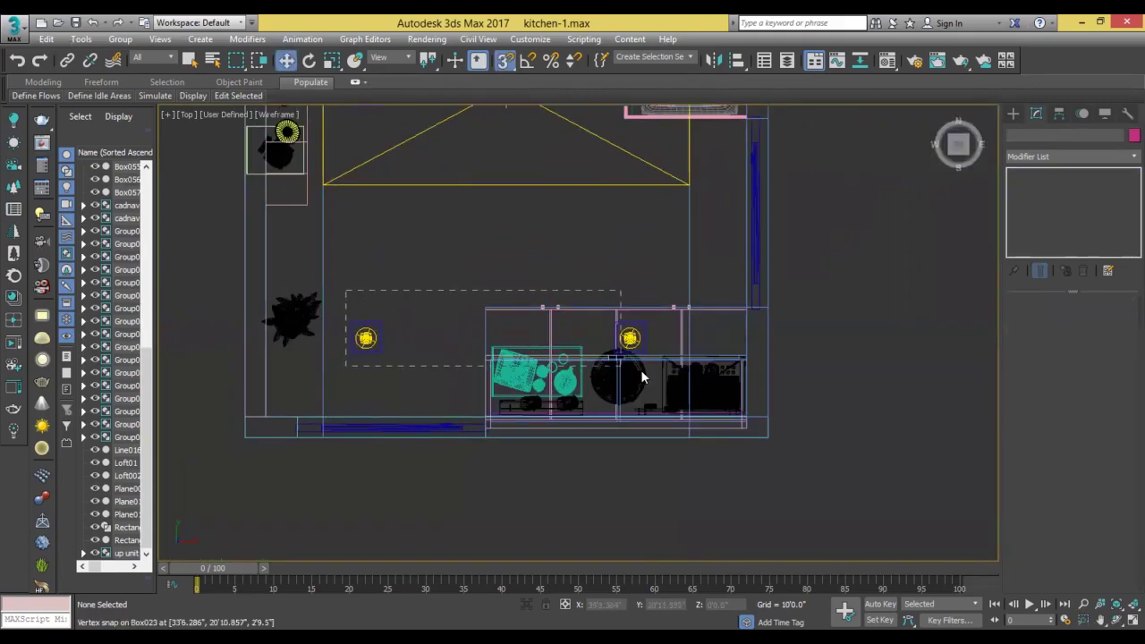
{"action": "left_click_drag", "start_coordinate": [716, 391], "coordinate": [726, 392]}
{"action": "left_click_drag", "start_coordinate": [825, 229], "coordinate": [230, 246]}
{"action": "right_click", "coordinate": [788, 280]}
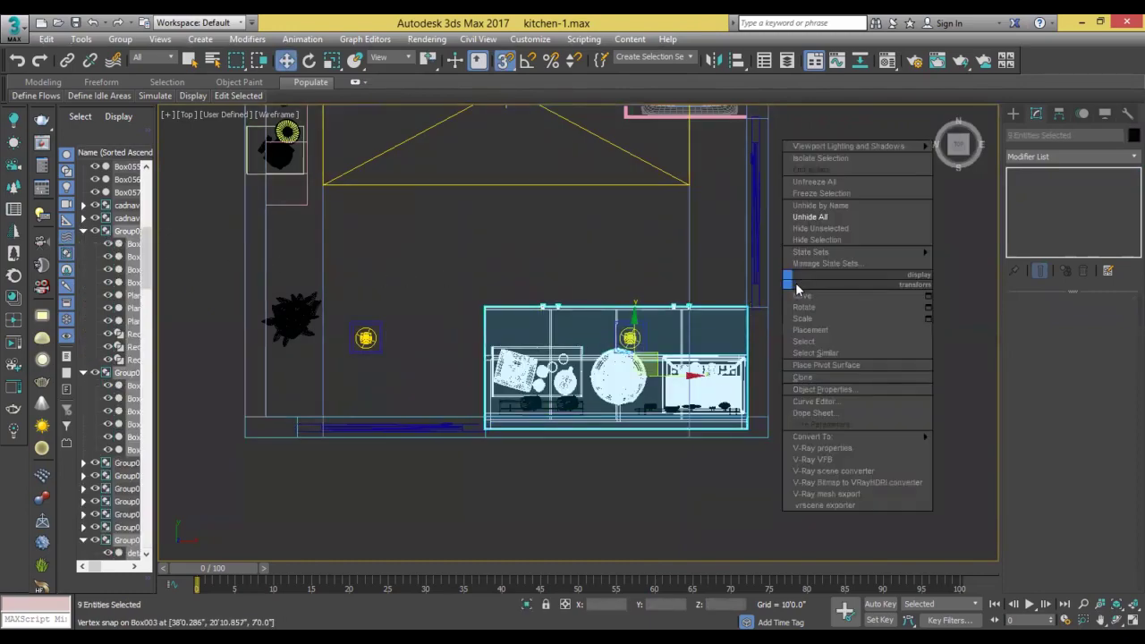
{"action": "left_click", "coordinate": [816, 241]}
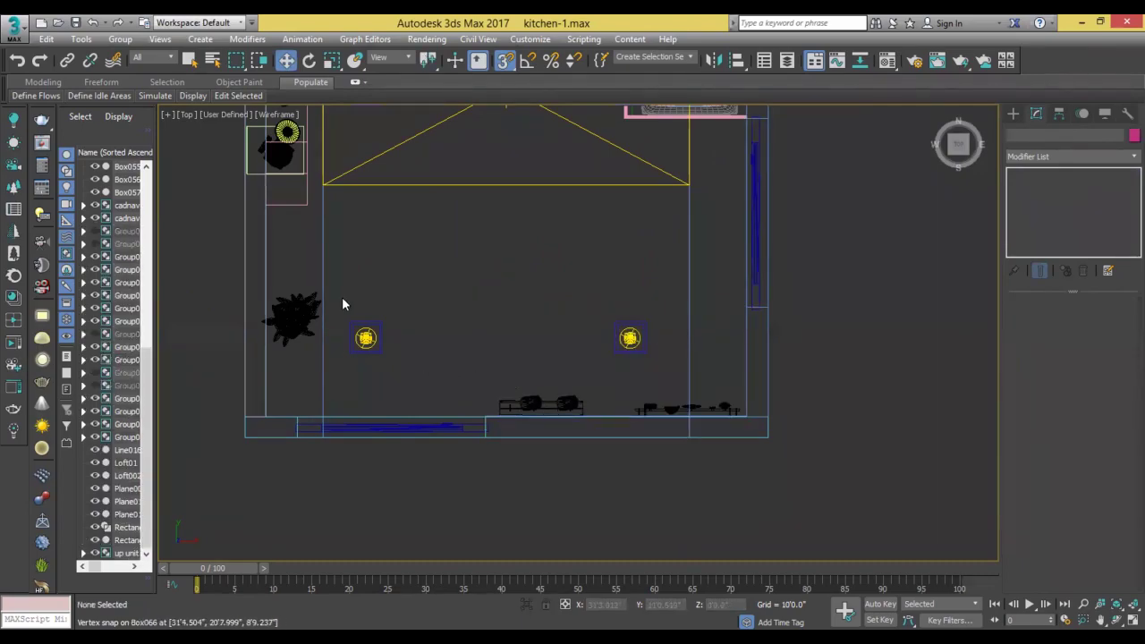
Hide the remaining bottom-wall counter and appliances, leaving one object visible.
{"action": "mouse_move", "coordinate": [334, 297]}
{"action": "left_mouse_down"}
{"action": "mouse_move", "coordinate": [395, 345]}
{"action": "mouse_move", "coordinate": [760, 527]}
{"action": "left_mouse_up"}
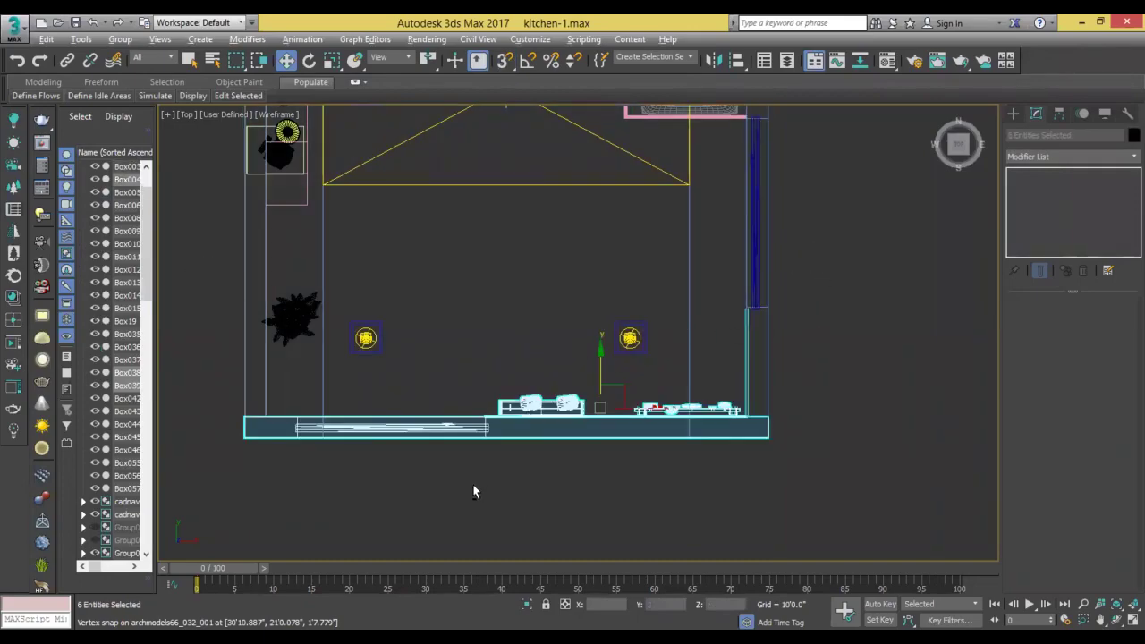
{"action": "left_click", "coordinate": [563, 431], "text": "alt"}
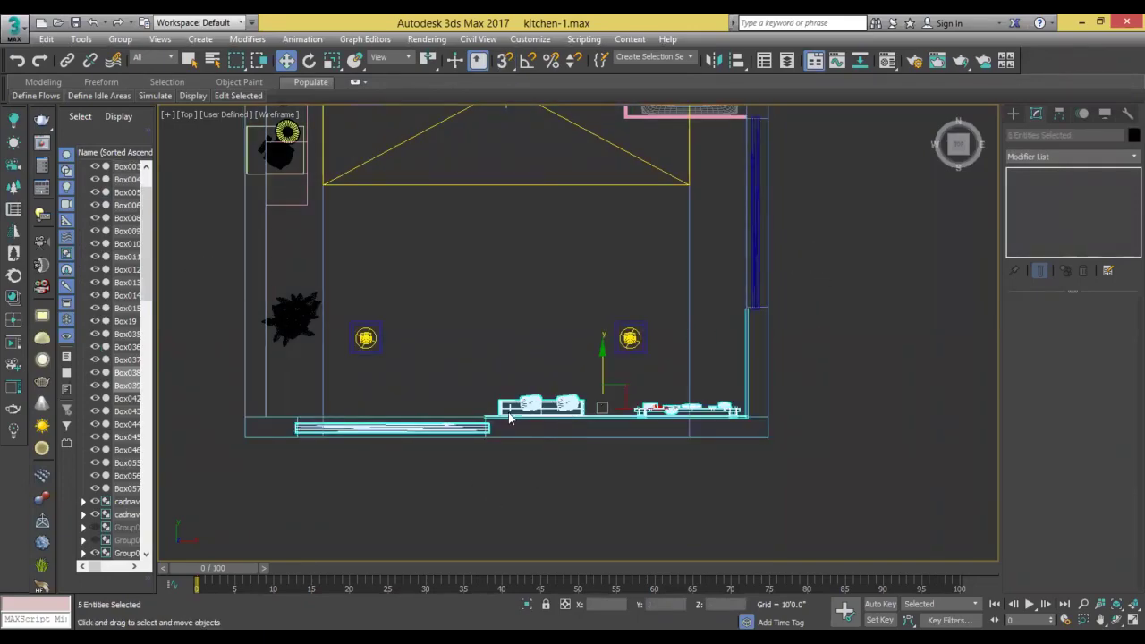
{"action": "right_click", "coordinate": [752, 306]}
{"action": "left_click", "coordinate": [785, 271]}
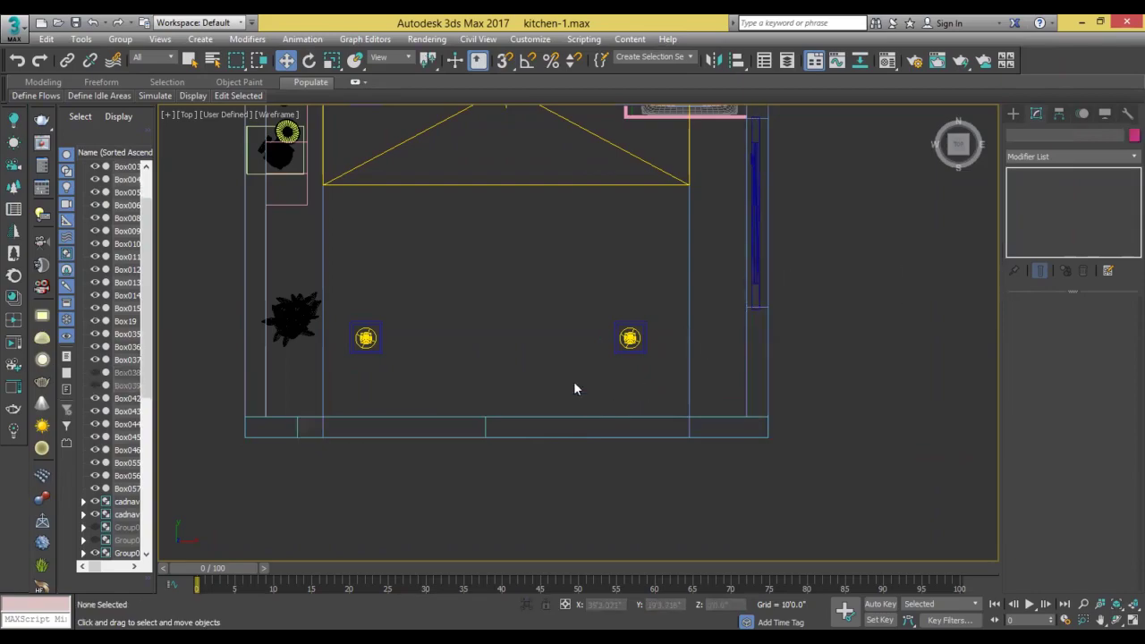
{"action": "scroll", "coordinate": [574, 381], "scroll_direction": "down", "scroll_amount": 2}
{"action": "scroll", "coordinate": [574, 381], "scroll_direction": "down", "scroll_amount": 4}
{"action": "left_click", "coordinate": [1012, 114]}
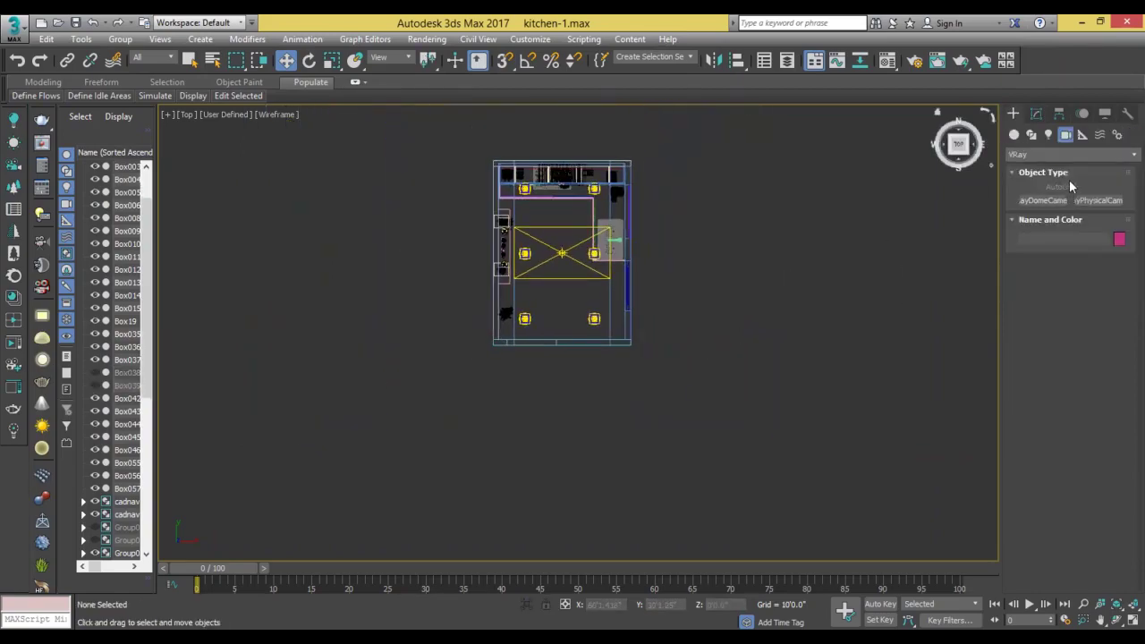
Create a new VRayCam001 below the plan aimed into the kitchen and look through it.
{"action": "scroll", "coordinate": [557, 383], "scroll_direction": "up", "scroll_amount": 1}
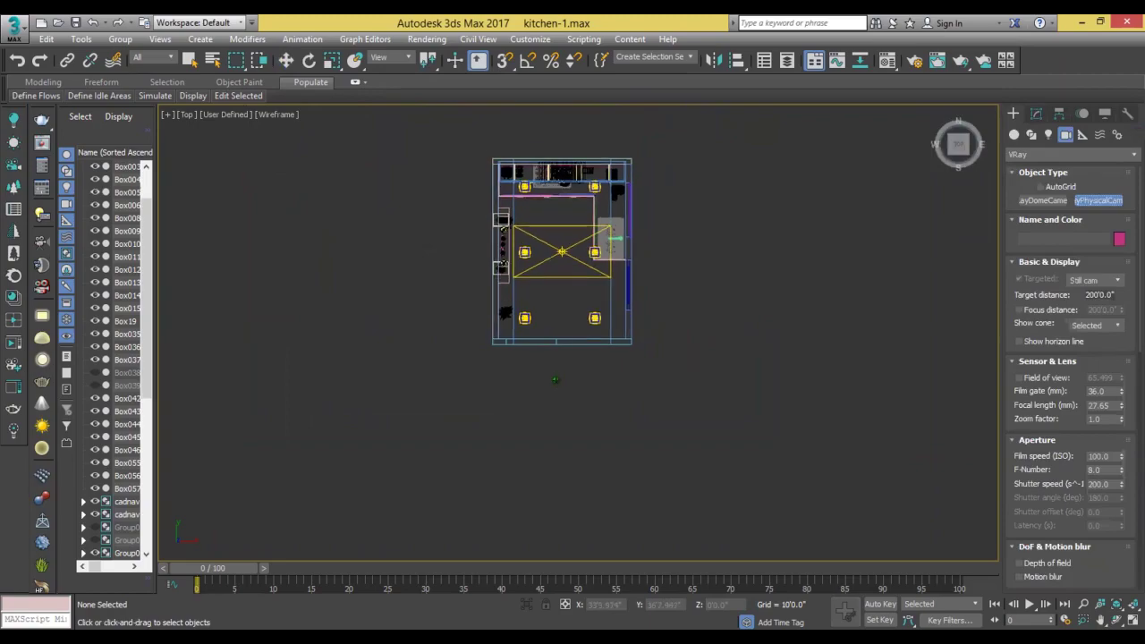
{"action": "scroll", "coordinate": [555, 376], "scroll_direction": "up", "scroll_amount": 1}
{"action": "left_click_drag", "start_coordinate": [553, 369], "coordinate": [553, 259]}
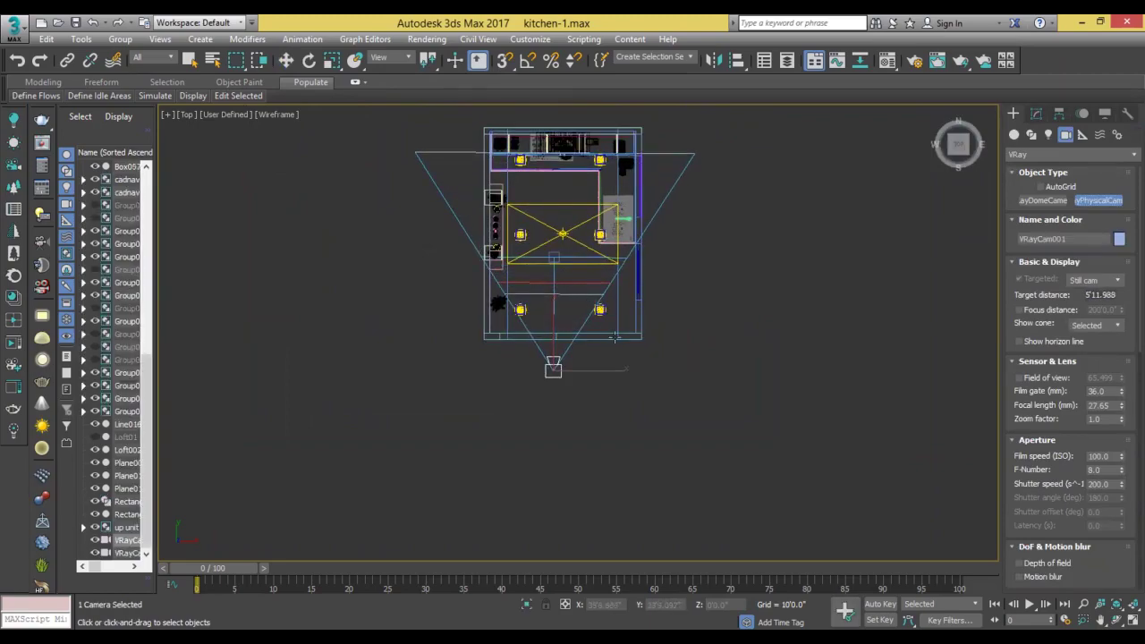
{"action": "key", "text": "alt+w"}
{"action": "key", "text": "alt+w"}
{"action": "key", "text": "c"}
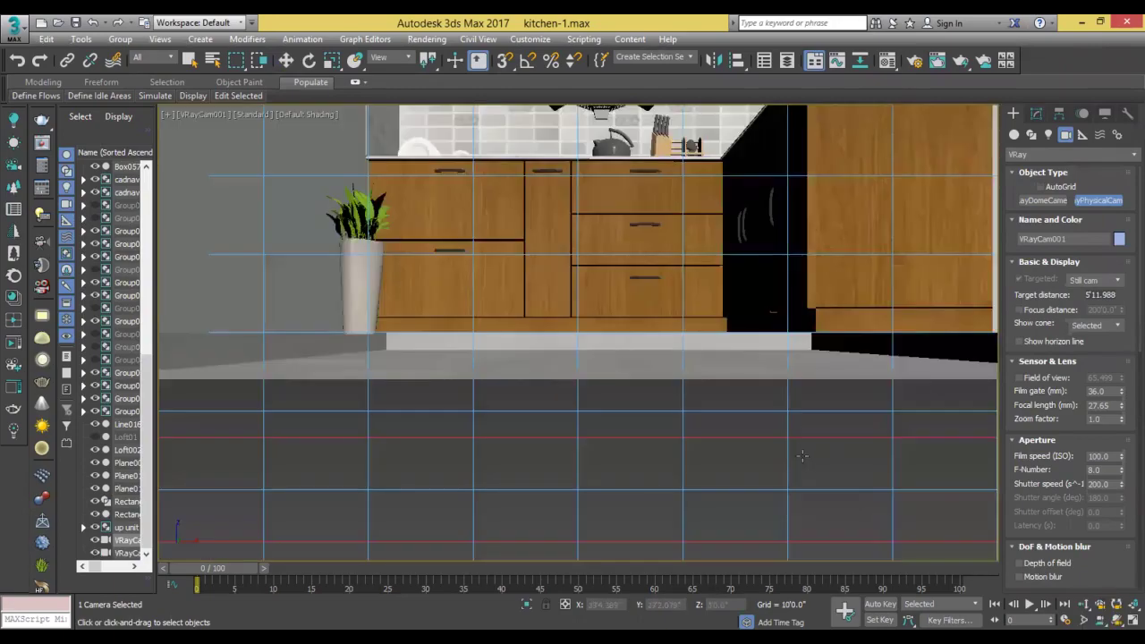
{"action": "key", "text": "alt+w"}
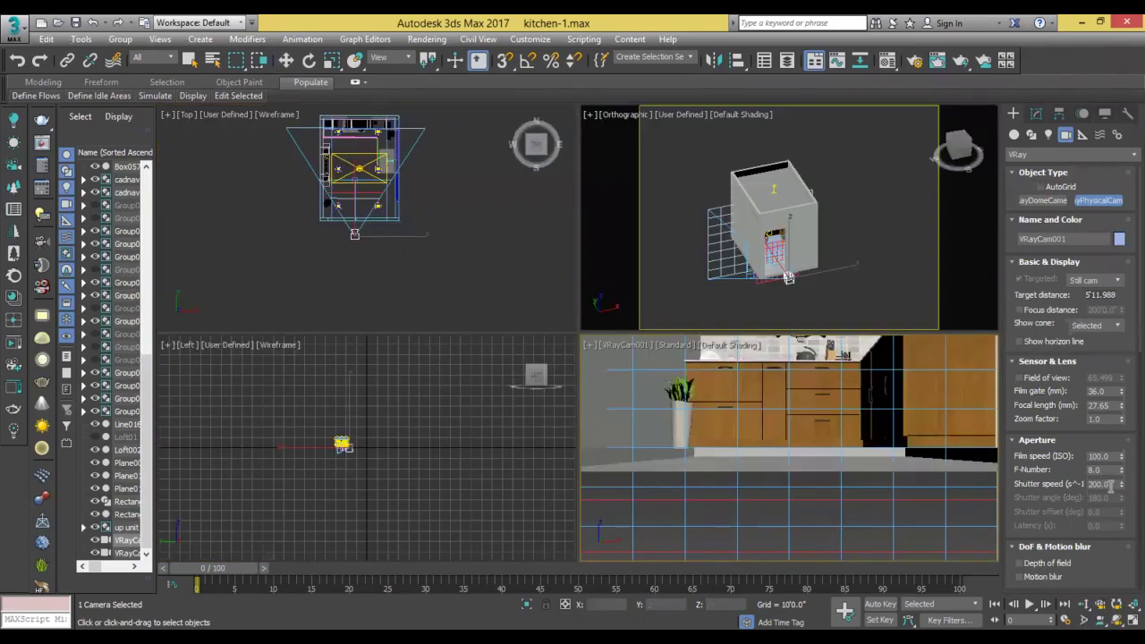
Set the near clipping plane to 2'3.907" and frame the cabinets in the maximized camera view.
{"action": "scroll", "coordinate": [1015, 430], "scroll_direction": "down", "scroll_amount": 5}
{"action": "scroll", "coordinate": [1021, 332], "scroll_direction": "down", "scroll_amount": 5}
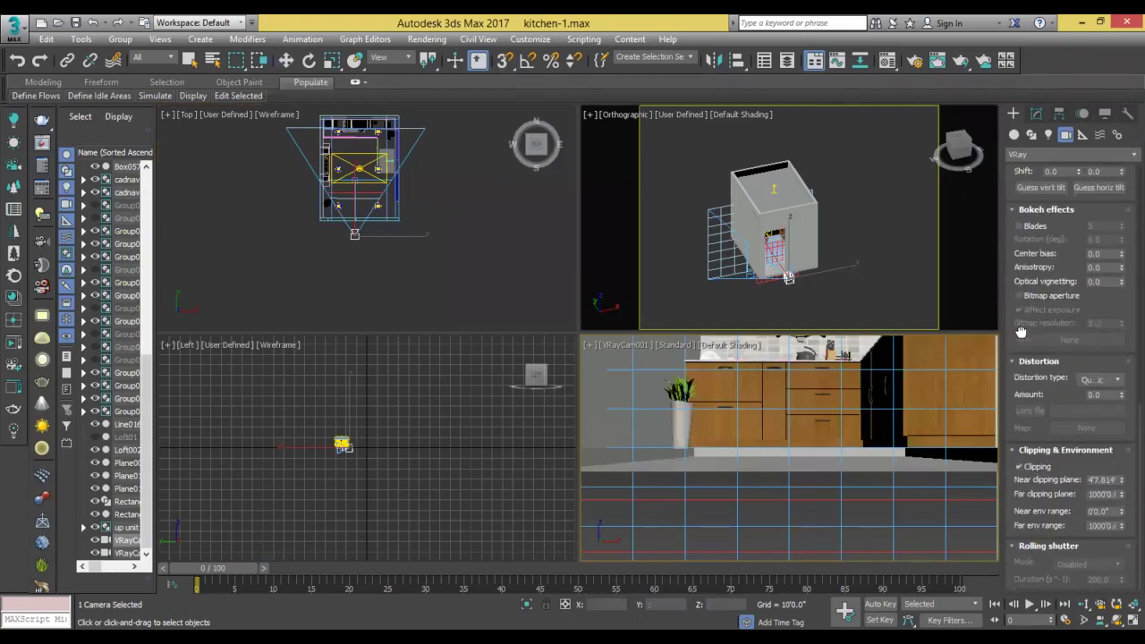
{"action": "left_click_drag", "start_coordinate": [1122, 484], "coordinate": [1125, 517]}
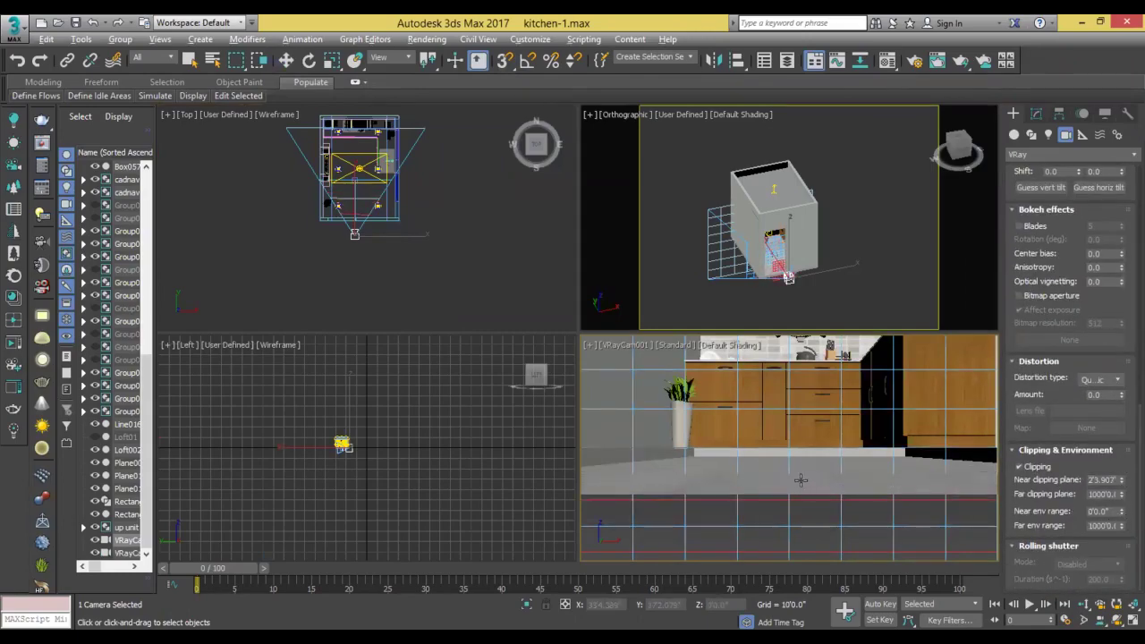
{"action": "key", "text": "alt+w"}
{"action": "mouse_move", "coordinate": [767, 414]}
{"action": "middle_mouse_down"}
{"action": "mouse_move", "coordinate": [787, 486]}
{"action": "mouse_move", "coordinate": [726, 527]}
{"action": "middle_mouse_up"}
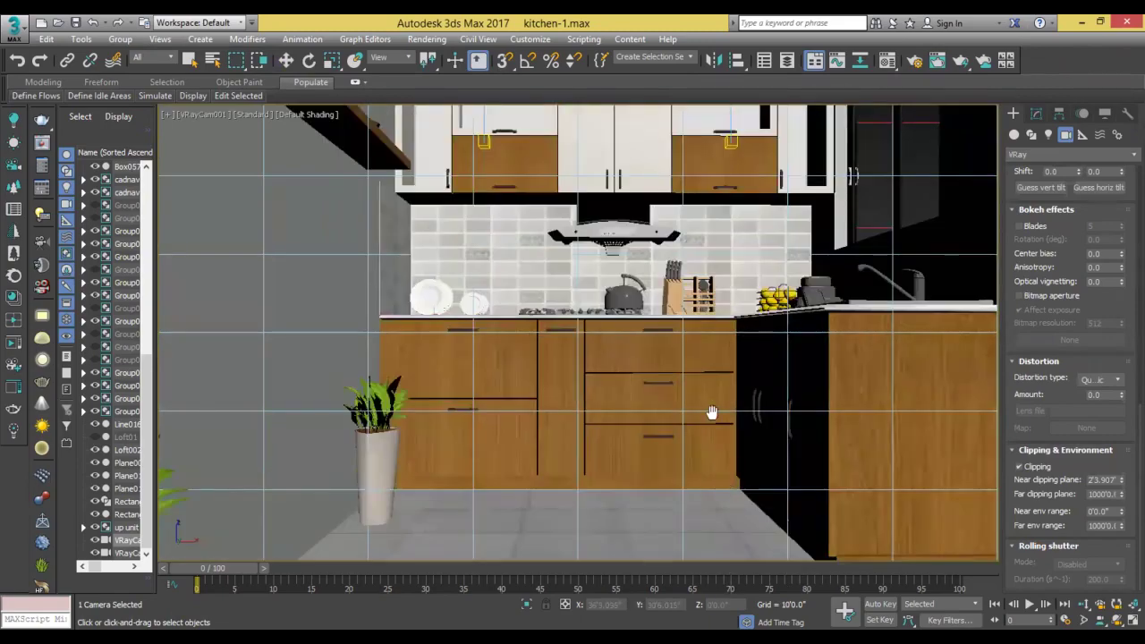
Reframe VRayCam001 on the kitchen with a truck, wider field of view and slight orbit.
{"action": "middle_click_drag", "start_coordinate": [711, 412], "coordinate": [972, 497]}
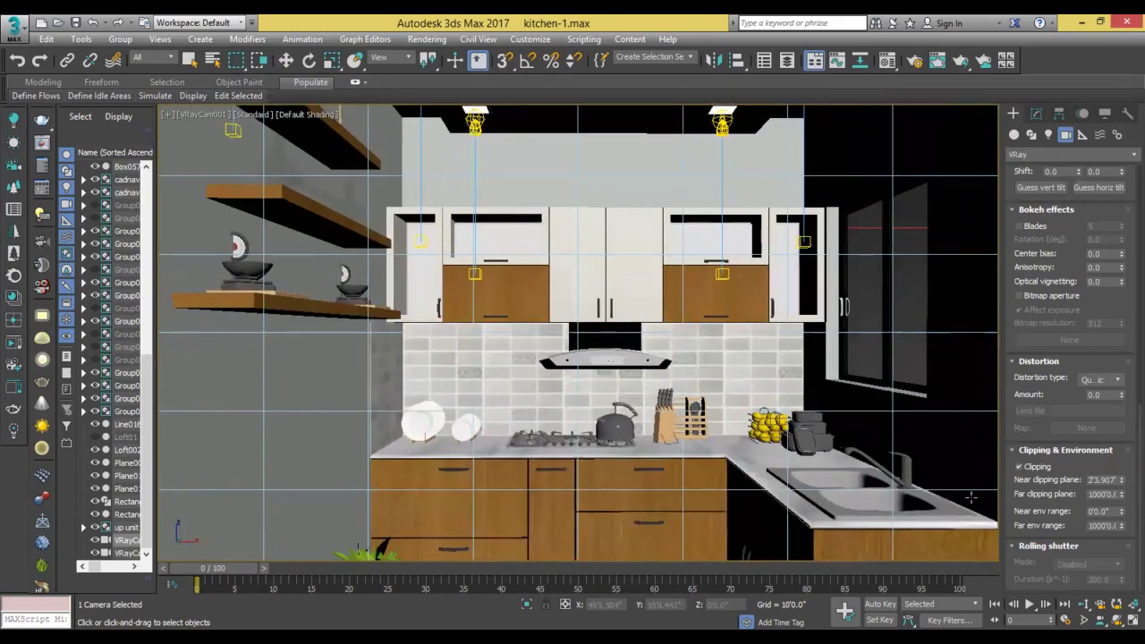
{"action": "left_click", "coordinate": [1083, 620]}
{"action": "mouse_move", "coordinate": [877, 412]}
{"action": "left_mouse_down"}
{"action": "mouse_move", "coordinate": [858, 457]}
{"action": "mouse_move", "coordinate": [805, 405]}
{"action": "left_mouse_up"}
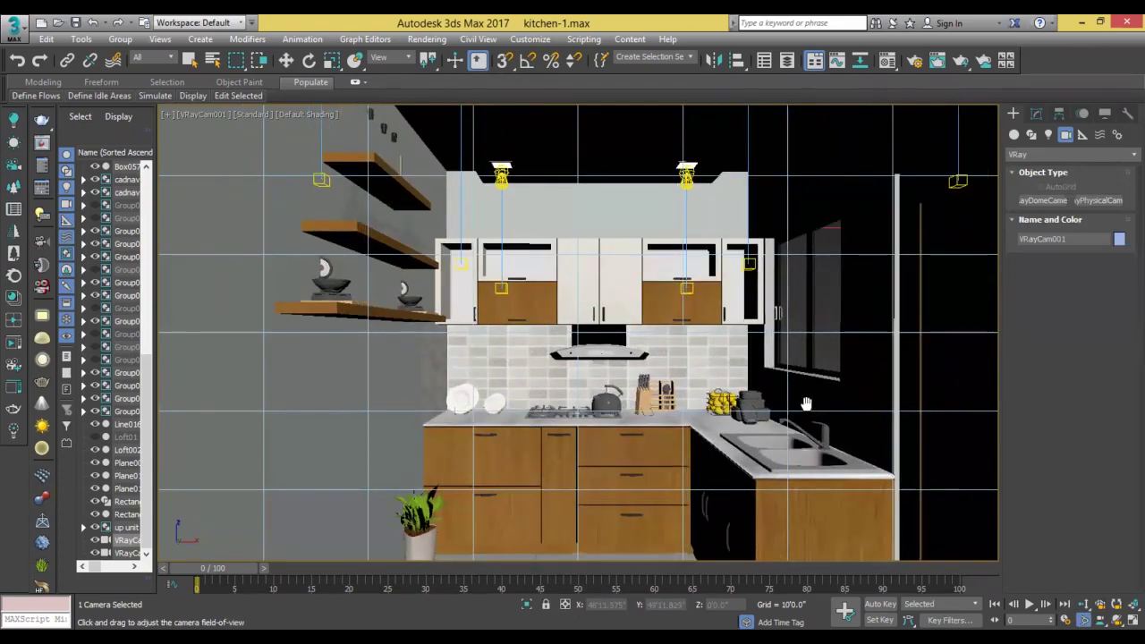
{"action": "left_click", "coordinate": [1117, 620]}
{"action": "left_click_drag", "start_coordinate": [834, 493], "coordinate": [844, 496]}
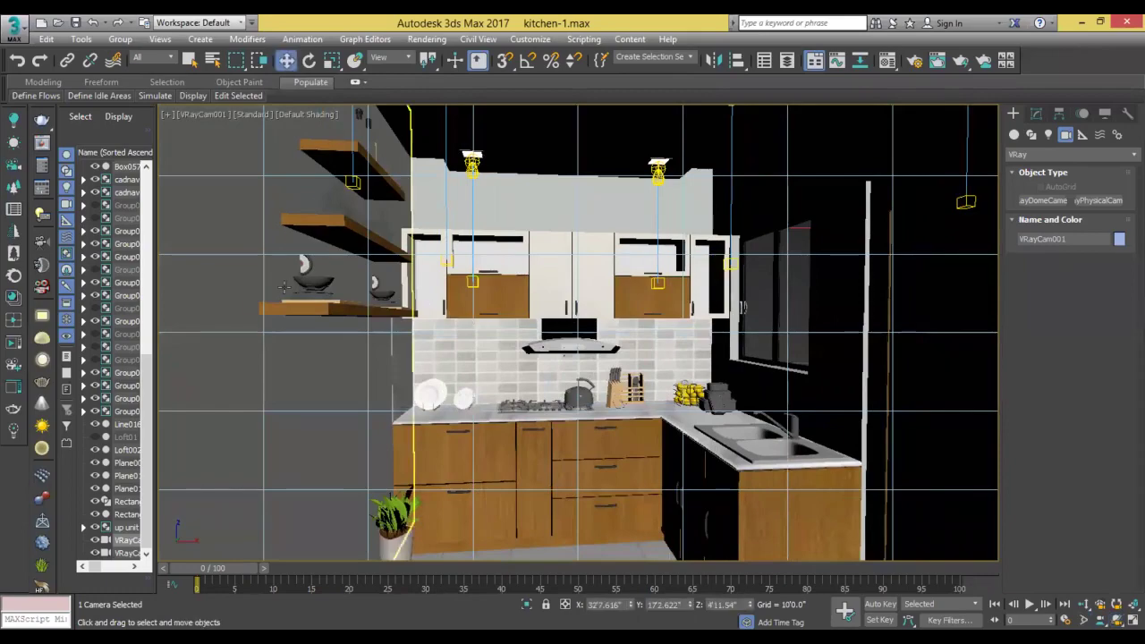
Move the Group034 wall shelves slightly right toward the upper cabinets.
{"action": "key", "text": "w"}
{"action": "left_click", "coordinate": [359, 249]}
{"action": "left_click_drag", "start_coordinate": [359, 249], "coordinate": [414, 261]}
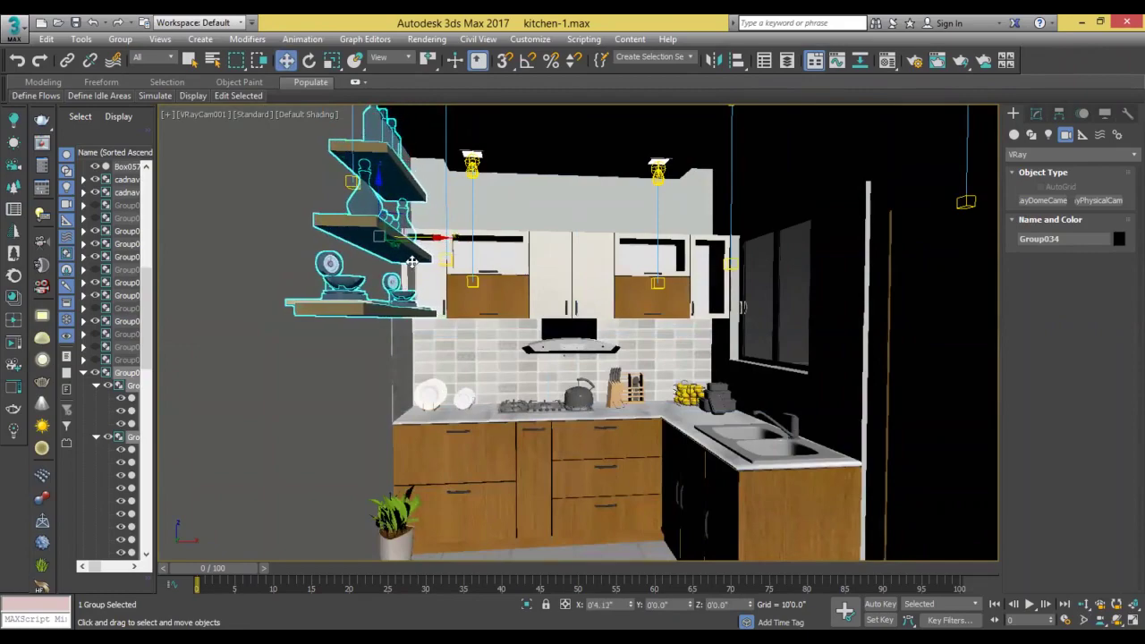
Zoom out from the backsplash and select the ceiling group Group040.
{"action": "left_click", "coordinate": [515, 321]}
{"action": "scroll", "coordinate": [620, 308], "scroll_direction": "up", "scroll_amount": 1}
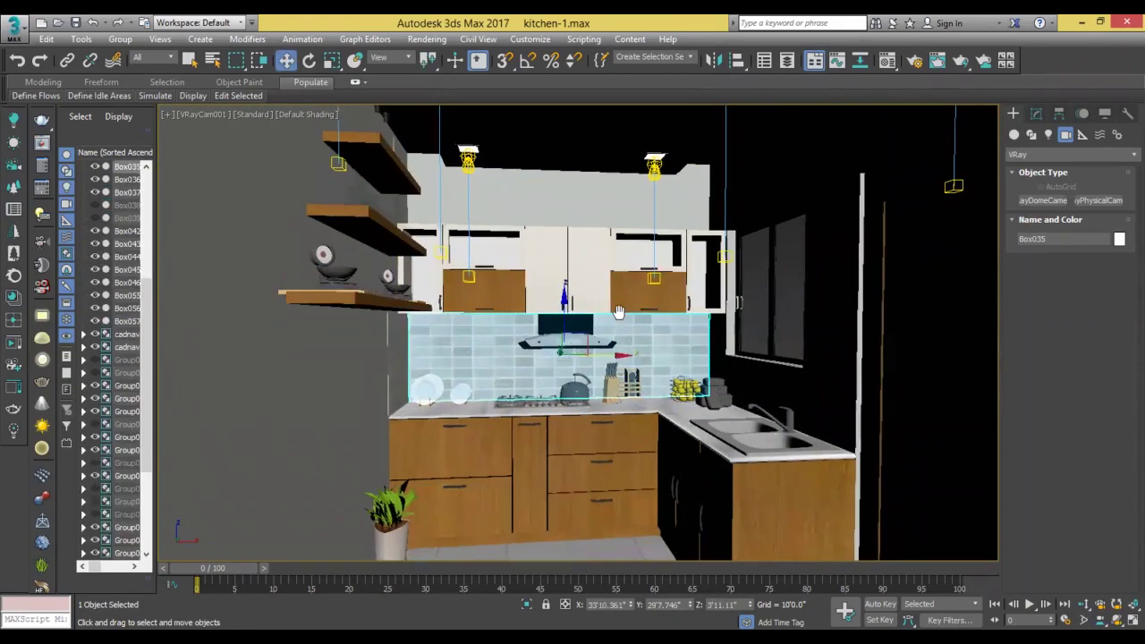
{"action": "scroll", "coordinate": [620, 308], "scroll_direction": "up", "scroll_amount": 1}
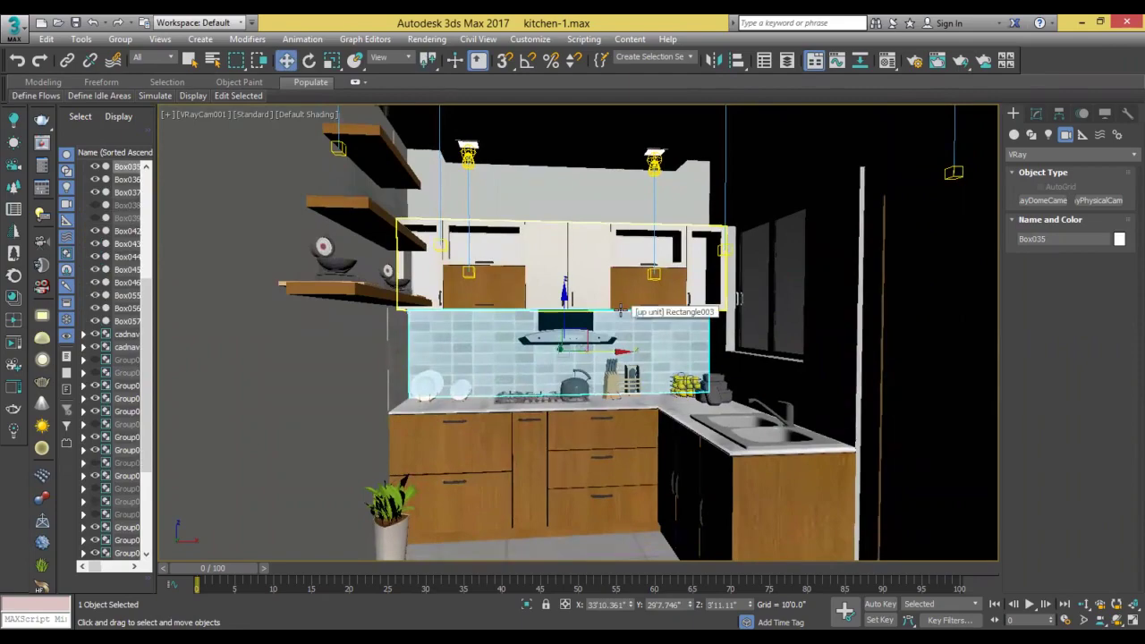
{"action": "scroll", "coordinate": [608, 318], "scroll_direction": "up", "scroll_amount": 1}
{"action": "scroll", "coordinate": [537, 326], "scroll_direction": "up", "scroll_amount": 1}
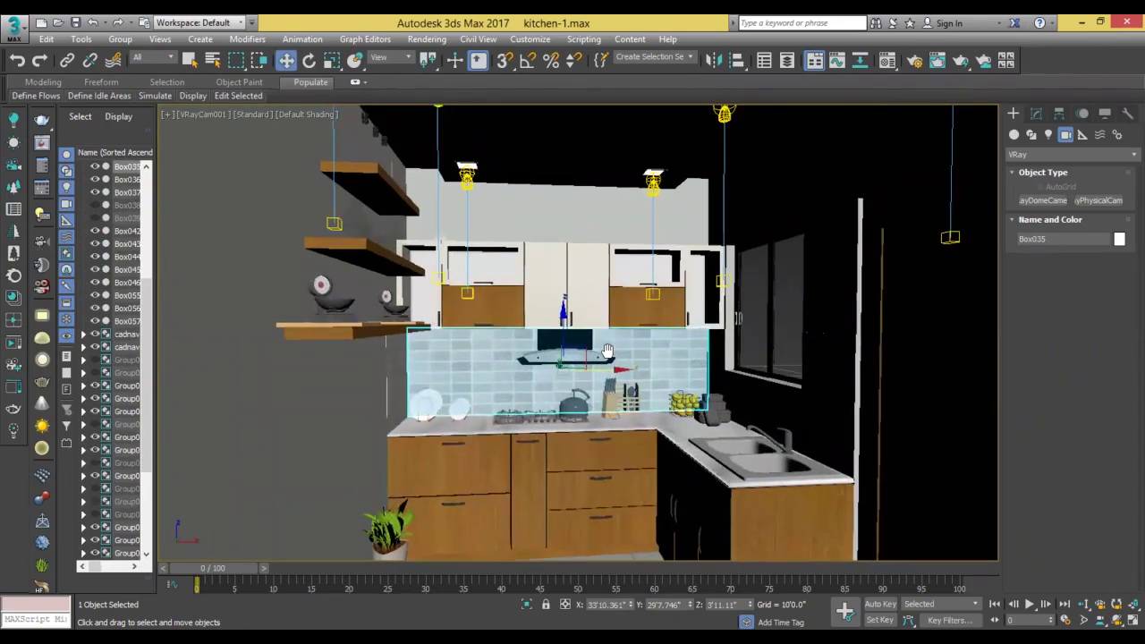
{"action": "scroll", "coordinate": [461, 336], "scroll_direction": "up", "scroll_amount": 1}
{"action": "scroll", "coordinate": [460, 336], "scroll_direction": "up", "scroll_amount": 1}
{"action": "scroll", "coordinate": [461, 335], "scroll_direction": "up", "scroll_amount": 1}
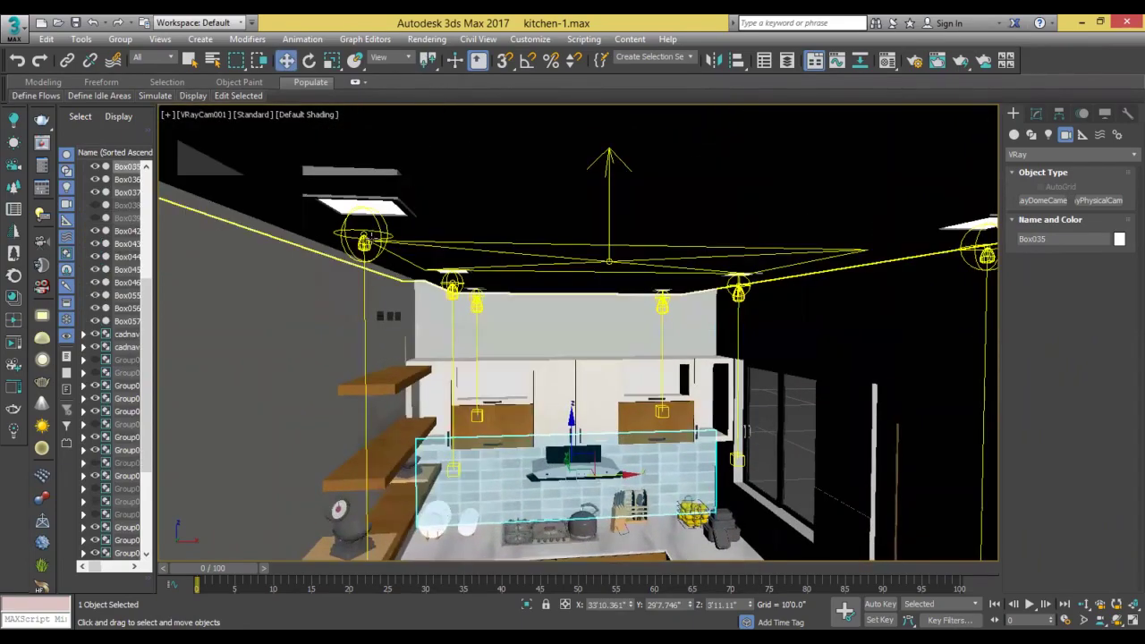
{"action": "left_click", "coordinate": [608, 263]}
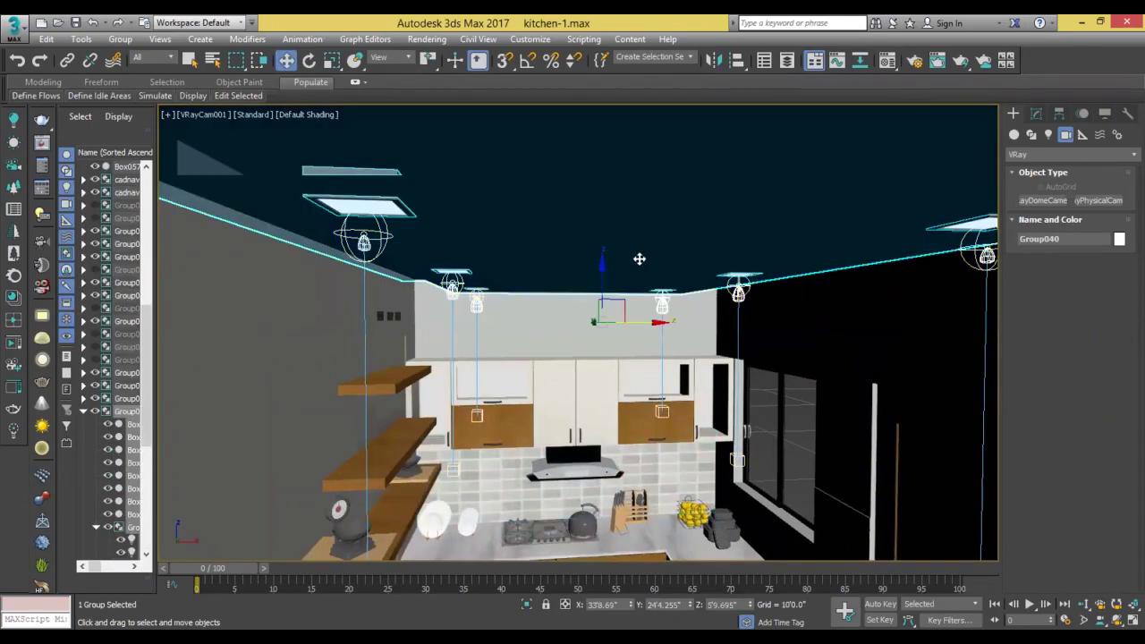
Isolate the ceiling group with Alt+Q, orbit around it, and hide it.
{"action": "key", "text": "alt+q"}
{"action": "key", "text": "alt+q"}
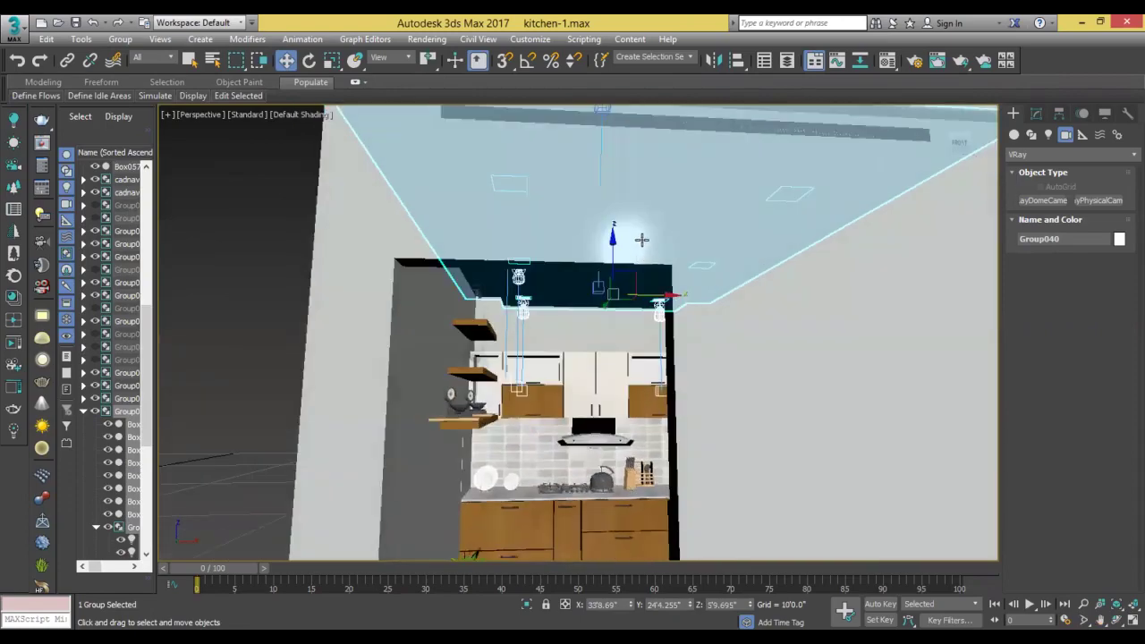
{"action": "mouse_move", "coordinate": [669, 198]}
{"action": "middle_mouse_down", "text": "alt"}
{"action": "mouse_move", "coordinate": [675, 171]}
{"action": "mouse_move", "coordinate": [660, 196]}
{"action": "mouse_move", "coordinate": [667, 313]}
{"action": "mouse_move", "coordinate": [692, 301]}
{"action": "middle_mouse_up", "text": "alt"}
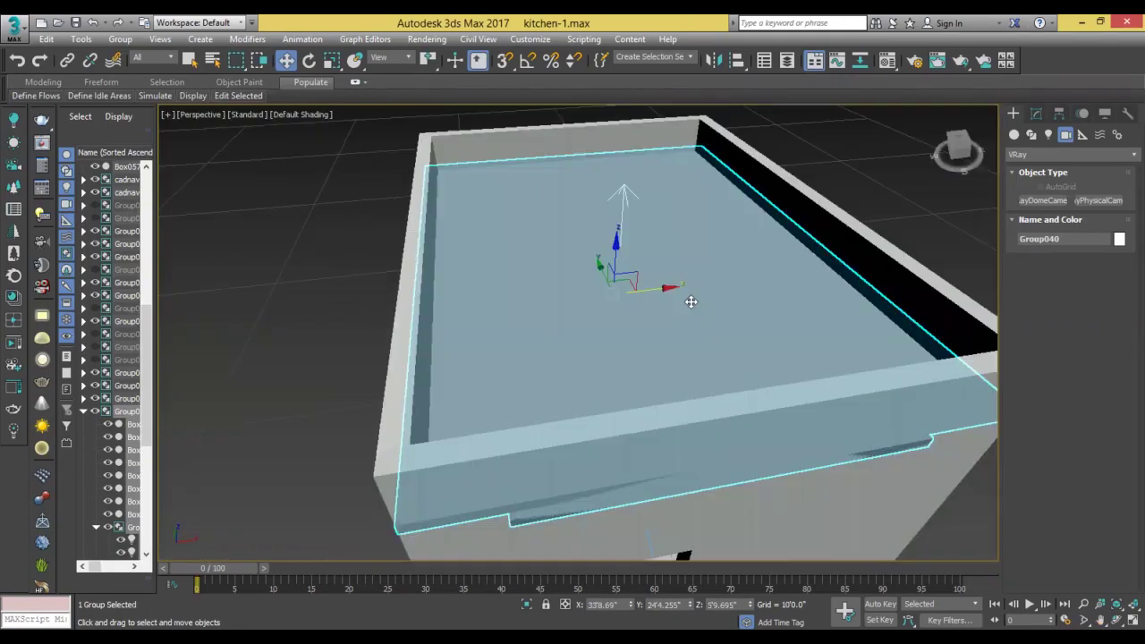
{"action": "right_click", "coordinate": [695, 302]}
{"action": "left_click", "coordinate": [742, 265]}
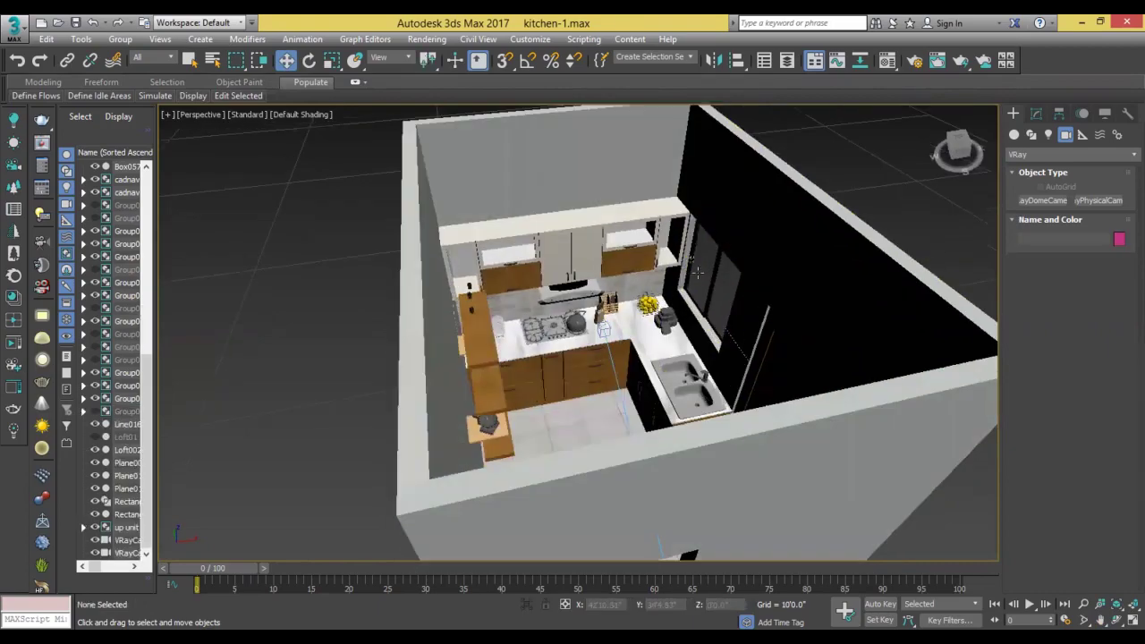
{"action": "right_click", "coordinate": [837, 151]}
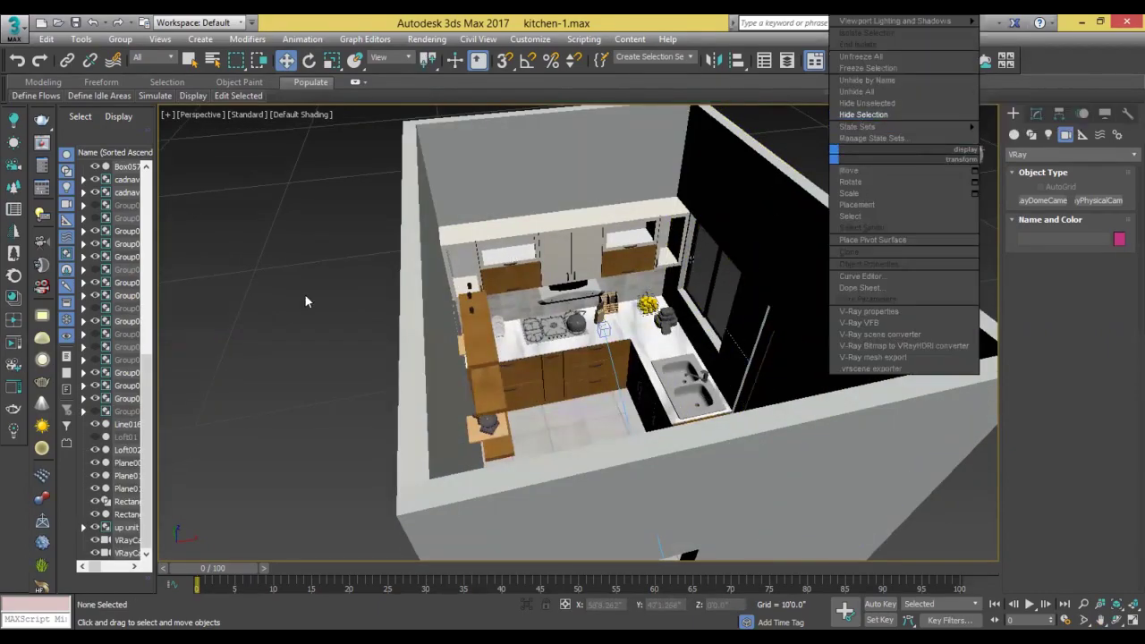
Unhide all hidden objects in the scene.
{"action": "left_click", "coordinate": [309, 300]}
{"action": "right_click", "coordinate": [613, 200]}
{"action": "left_click", "coordinate": [637, 137]}
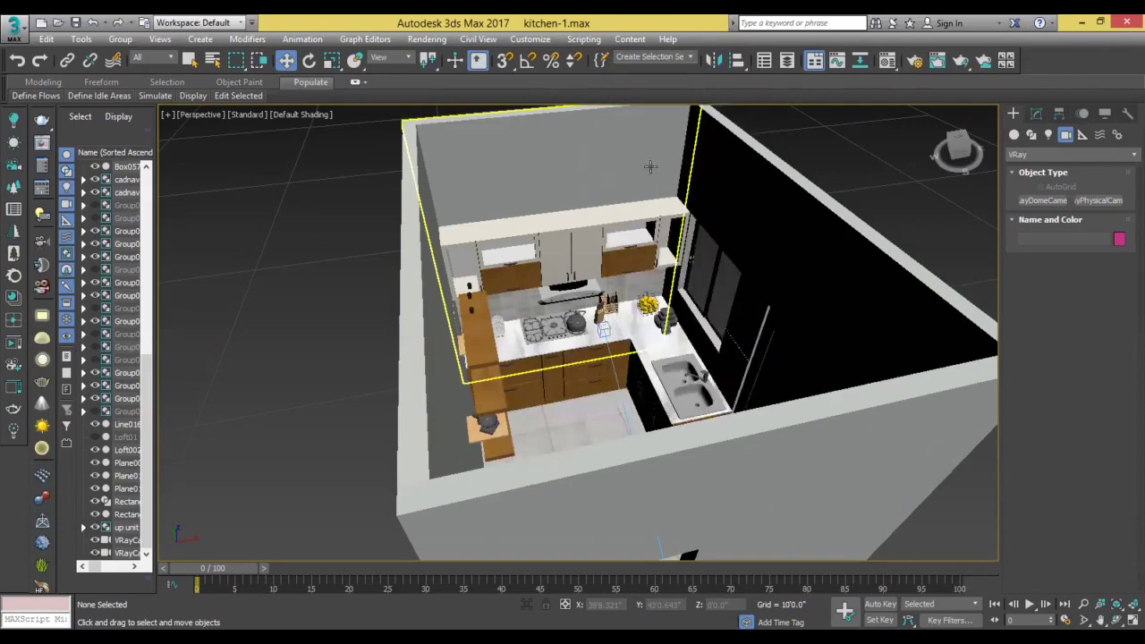
Open the ceiling group and hide its top box Box041.
{"action": "left_click", "coordinate": [756, 319]}
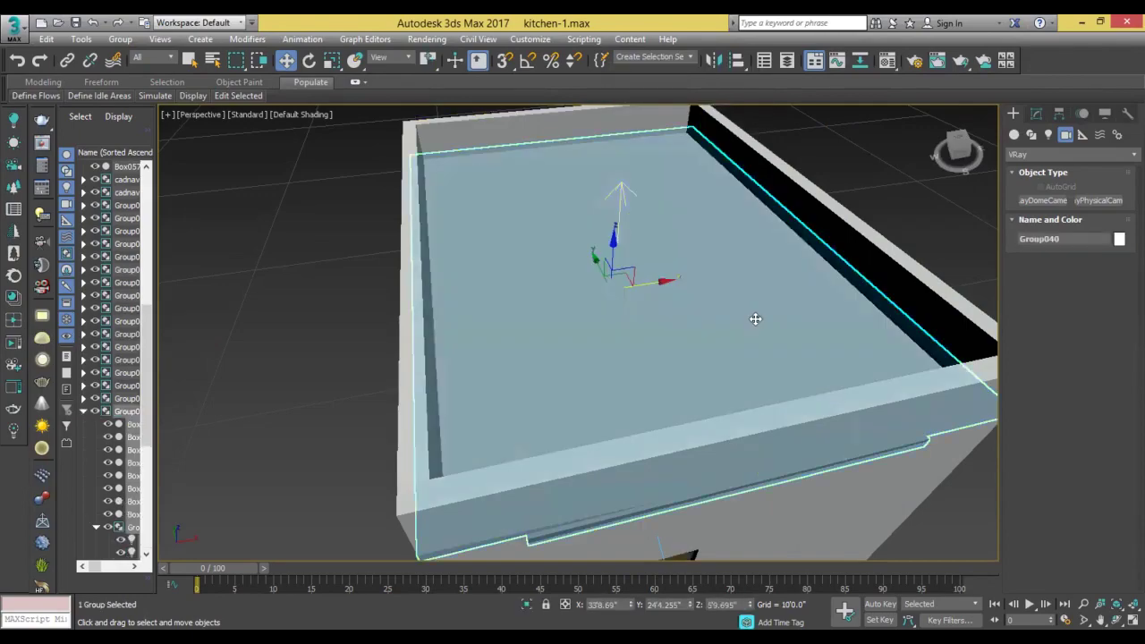
{"action": "left_click", "coordinate": [120, 39]}
{"action": "left_click", "coordinate": [134, 90]}
{"action": "left_click", "coordinate": [665, 294]}
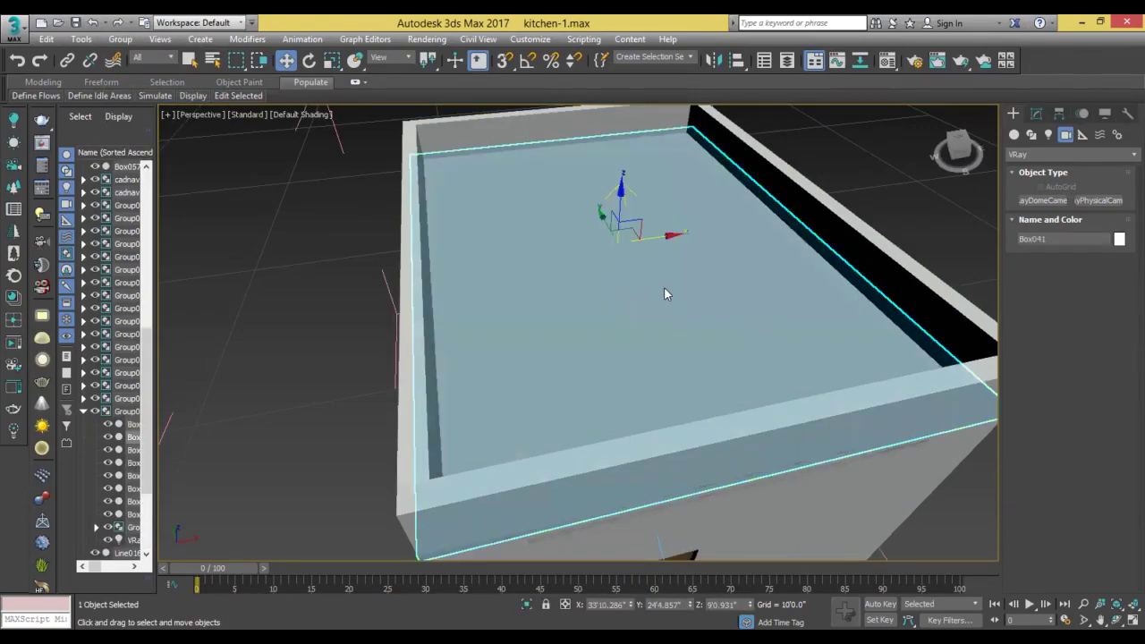
{"action": "right_click", "coordinate": [664, 284]}
{"action": "left_click", "coordinate": [697, 245]}
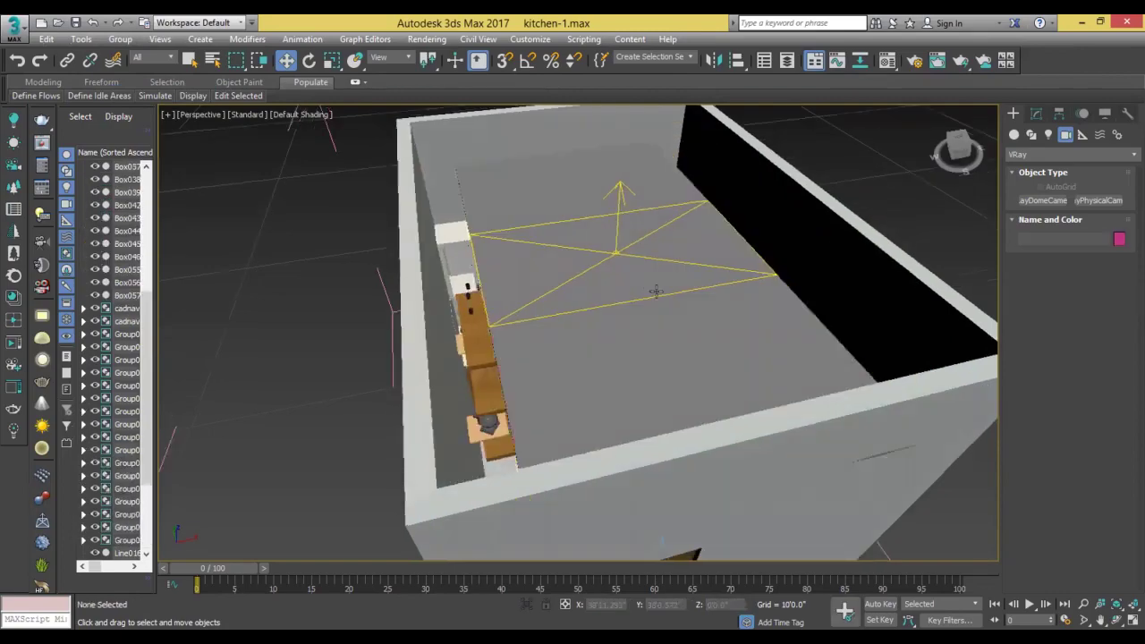
{"action": "mouse_move", "coordinate": [806, 278]}
{"action": "middle_mouse_down", "text": "alt"}
{"action": "mouse_move", "coordinate": [869, 263]}
{"action": "mouse_move", "coordinate": [600, 355]}
{"action": "mouse_move", "coordinate": [670, 332]}
{"action": "mouse_move", "coordinate": [550, 333]}
{"action": "middle_mouse_up", "text": "alt"}
Orbit, zoom and pan the view toward the shelves and ceiling beam.
{"action": "left_click", "coordinate": [537, 313]}
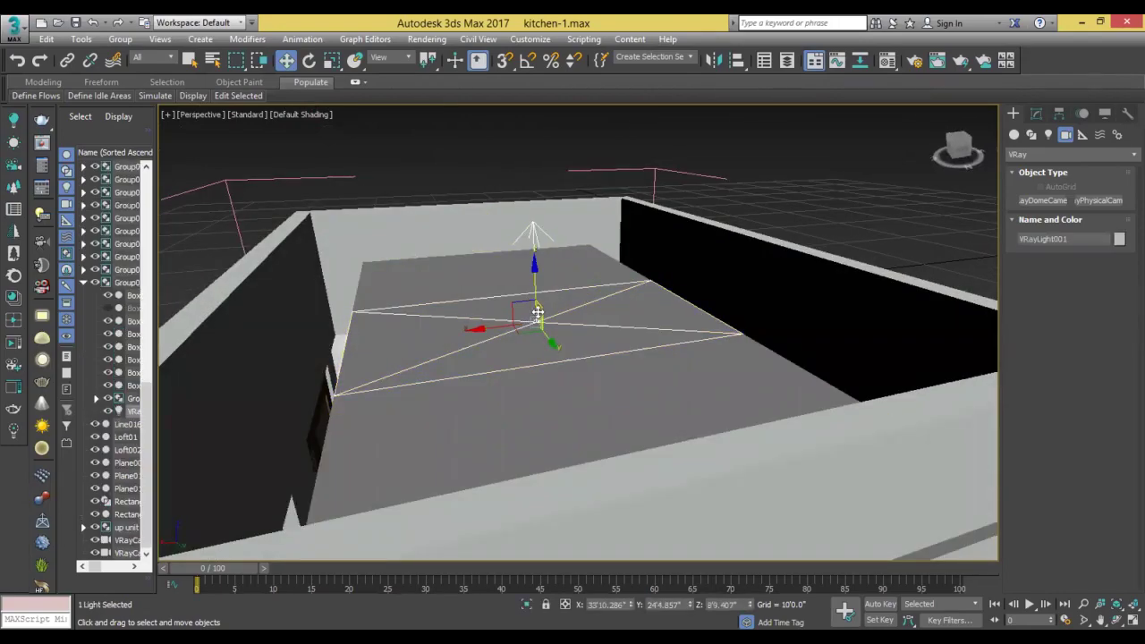
{"action": "mouse_move", "coordinate": [537, 302]}
{"action": "middle_mouse_down", "text": "alt"}
{"action": "mouse_move", "coordinate": [572, 299]}
{"action": "mouse_move", "coordinate": [611, 320]}
{"action": "mouse_move", "coordinate": [645, 296]}
{"action": "middle_mouse_up", "text": "alt"}
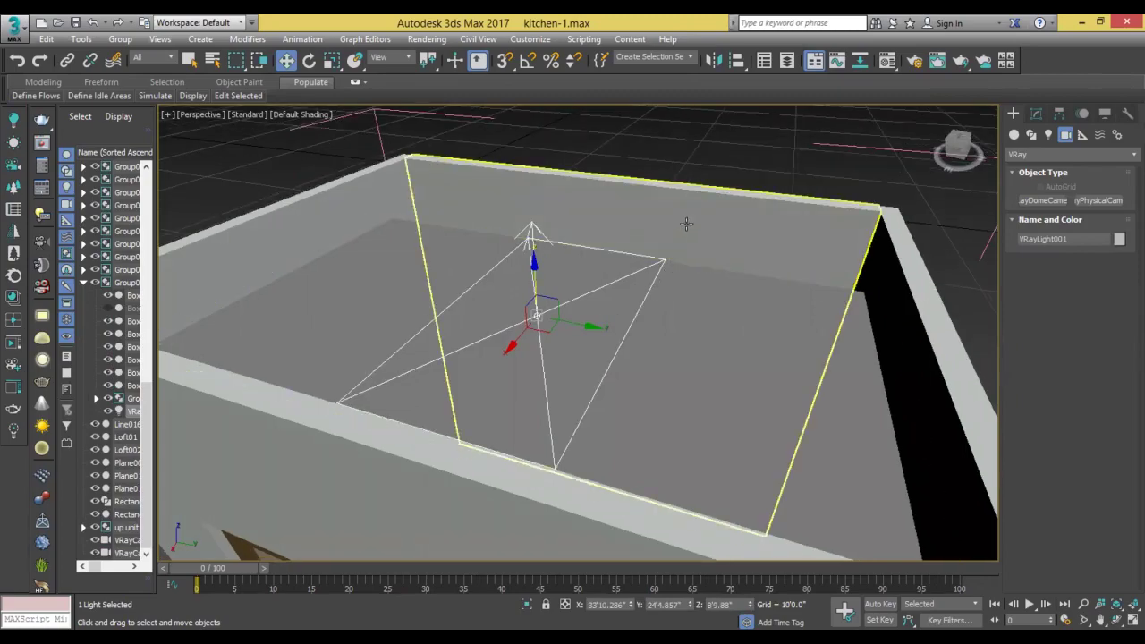
{"action": "scroll", "coordinate": [677, 222], "scroll_direction": "down", "scroll_amount": 3}
{"action": "scroll", "coordinate": [626, 334], "scroll_direction": "down", "scroll_amount": 3}
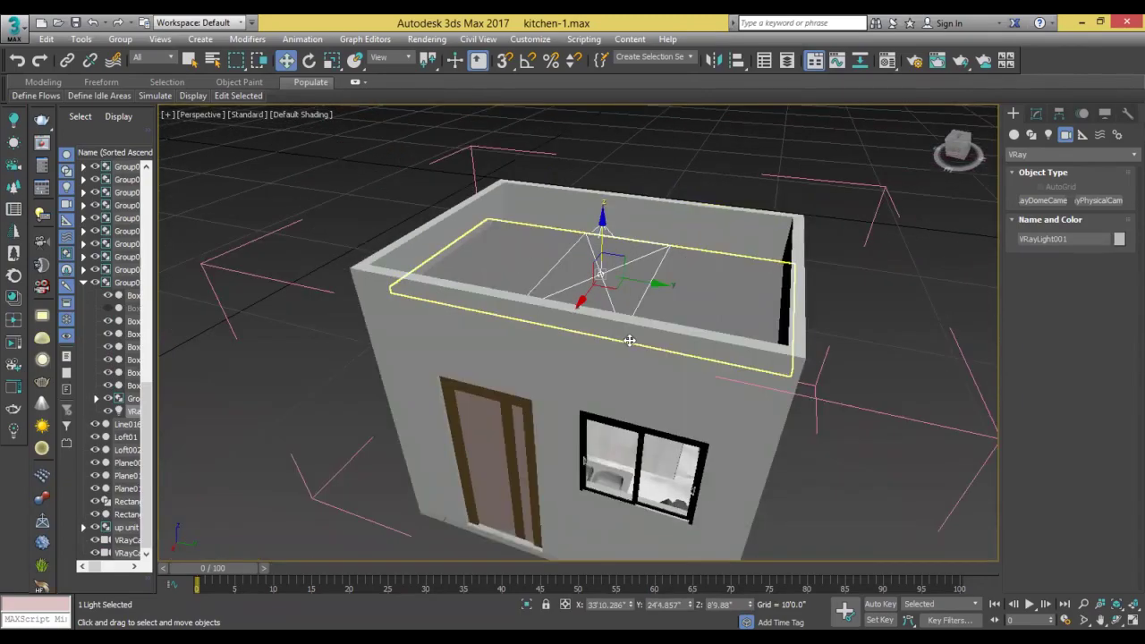
{"action": "right_click", "coordinate": [639, 340]}
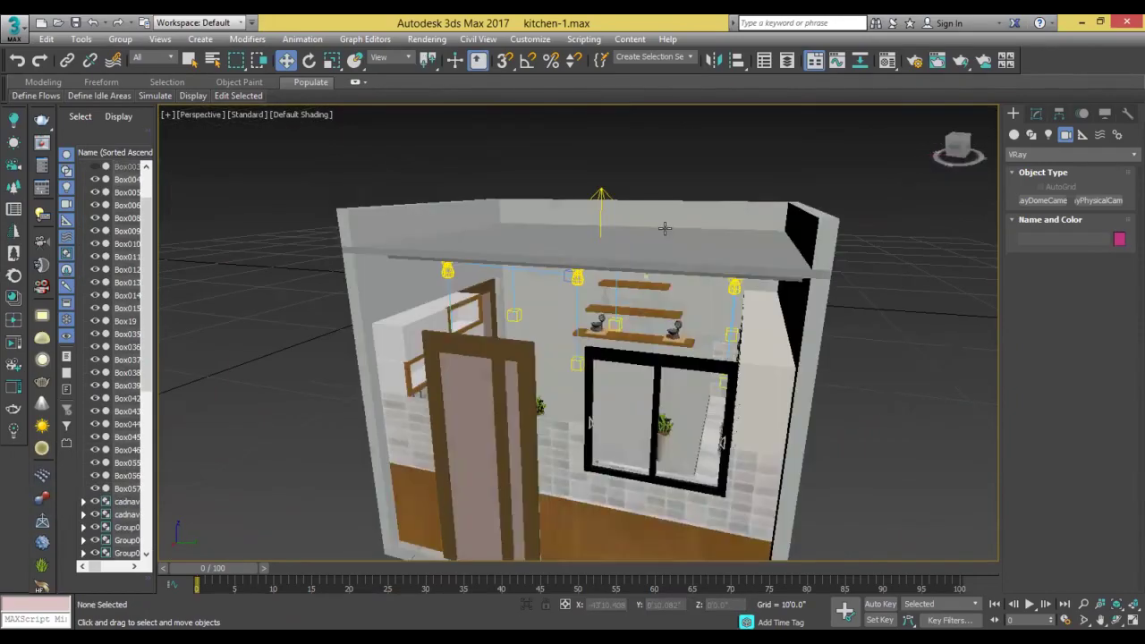
{"action": "middle_click_drag", "start_coordinate": [664, 228], "coordinate": [595, 254], "text": "alt"}
{"action": "scroll", "coordinate": [594, 220], "scroll_direction": "up", "scroll_amount": 3}
{"action": "scroll", "coordinate": [600, 215], "scroll_direction": "up", "scroll_amount": 3}
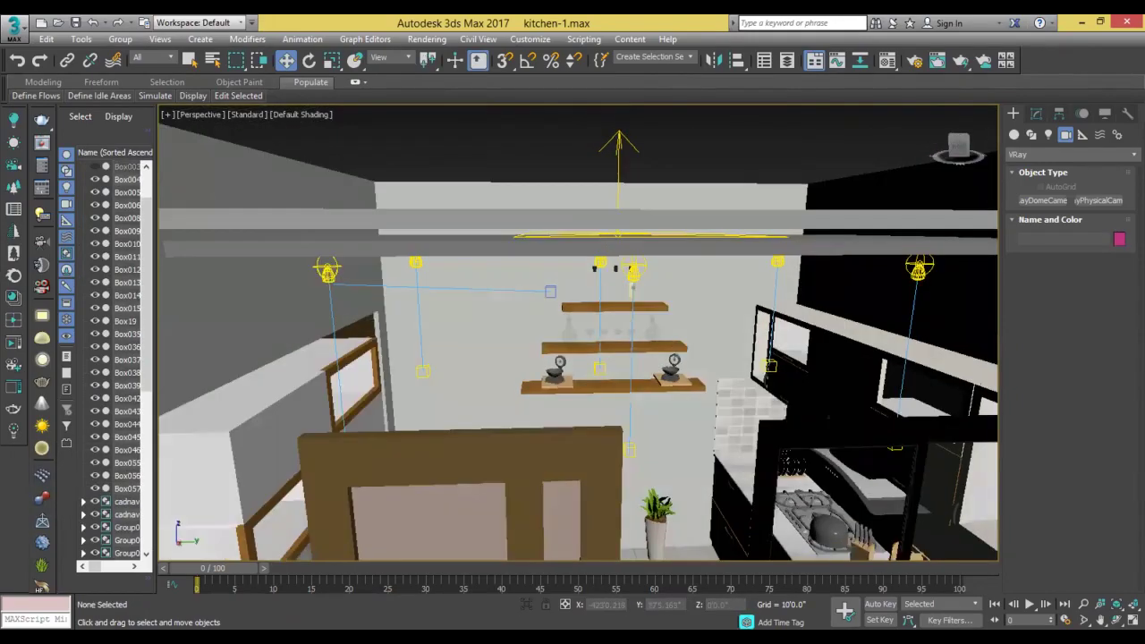
{"action": "scroll", "coordinate": [607, 206], "scroll_direction": "up", "scroll_amount": 3}
{"action": "mouse_move", "coordinate": [717, 232]}
{"action": "middle_mouse_down"}
{"action": "mouse_move", "coordinate": [722, 217]}
{"action": "mouse_move", "coordinate": [718, 291]}
{"action": "middle_mouse_up"}
Select VRayLight001 and adjust its height to Z 8'9.444" just under the ceiling.
{"action": "left_click", "coordinate": [637, 238]}
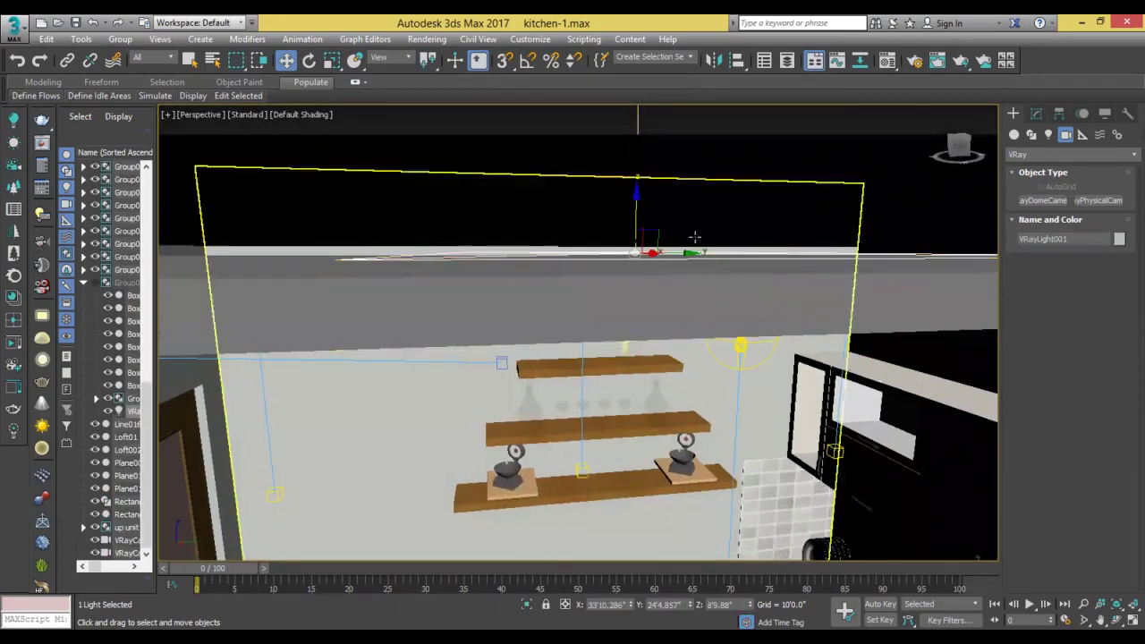
{"action": "left_click_drag", "start_coordinate": [635, 233], "coordinate": [637, 227]}
{"action": "scroll", "coordinate": [689, 259], "scroll_direction": "up", "scroll_amount": 1}
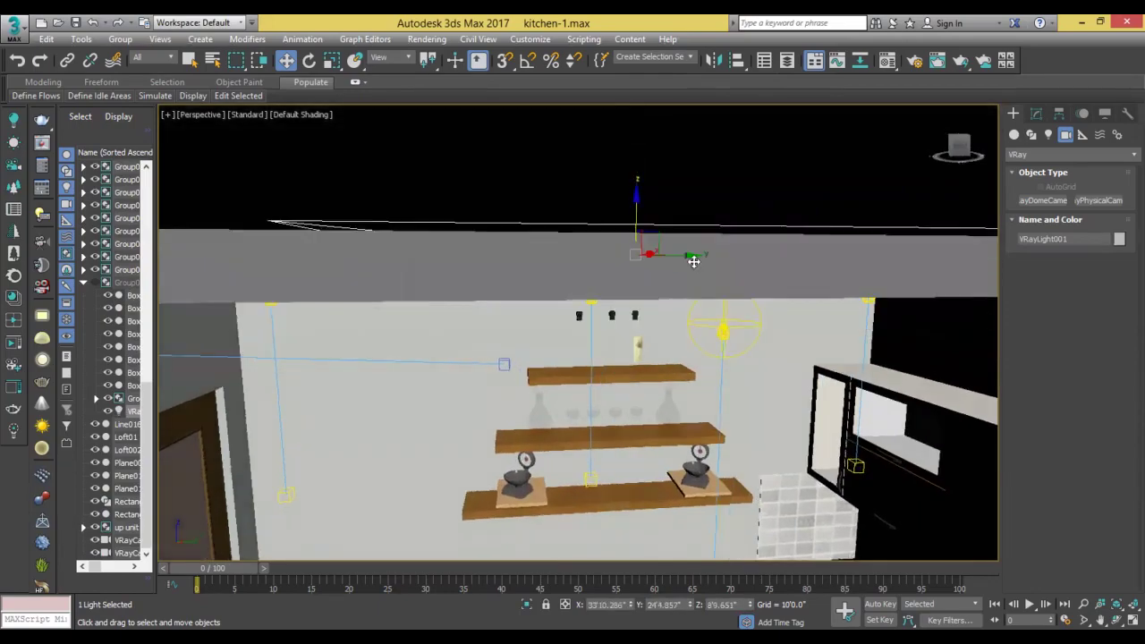
{"action": "scroll", "coordinate": [693, 262], "scroll_direction": "up", "scroll_amount": 1}
{"action": "scroll", "coordinate": [700, 265], "scroll_direction": "up", "scroll_amount": 1}
{"action": "scroll", "coordinate": [702, 266], "scroll_direction": "down", "scroll_amount": 1}
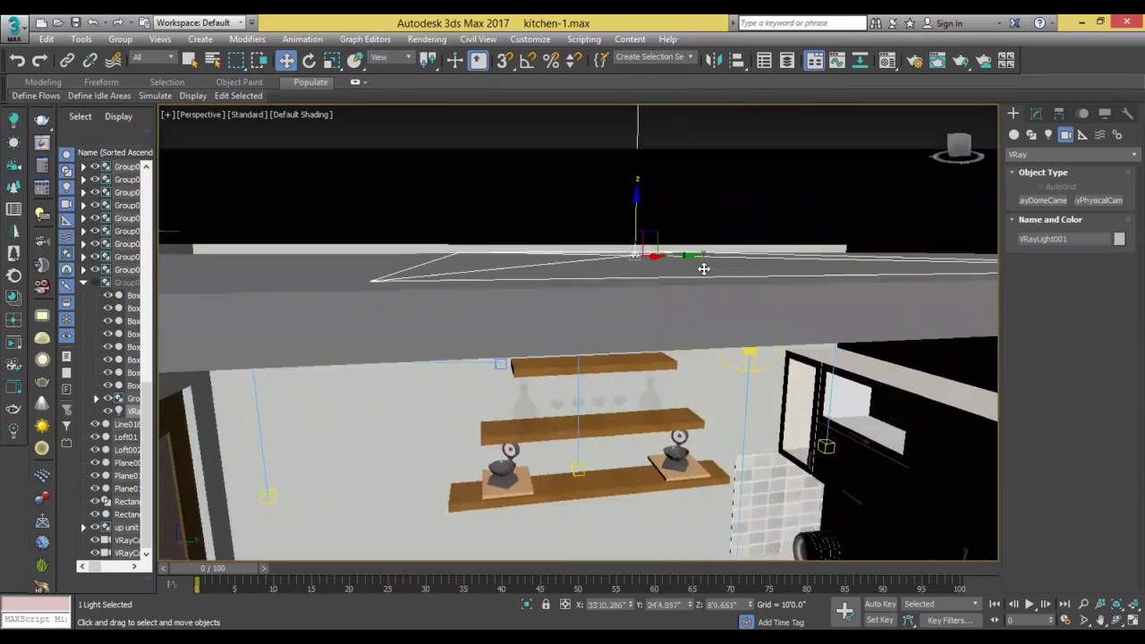
{"action": "scroll", "coordinate": [654, 266], "scroll_direction": "up", "scroll_amount": 2}
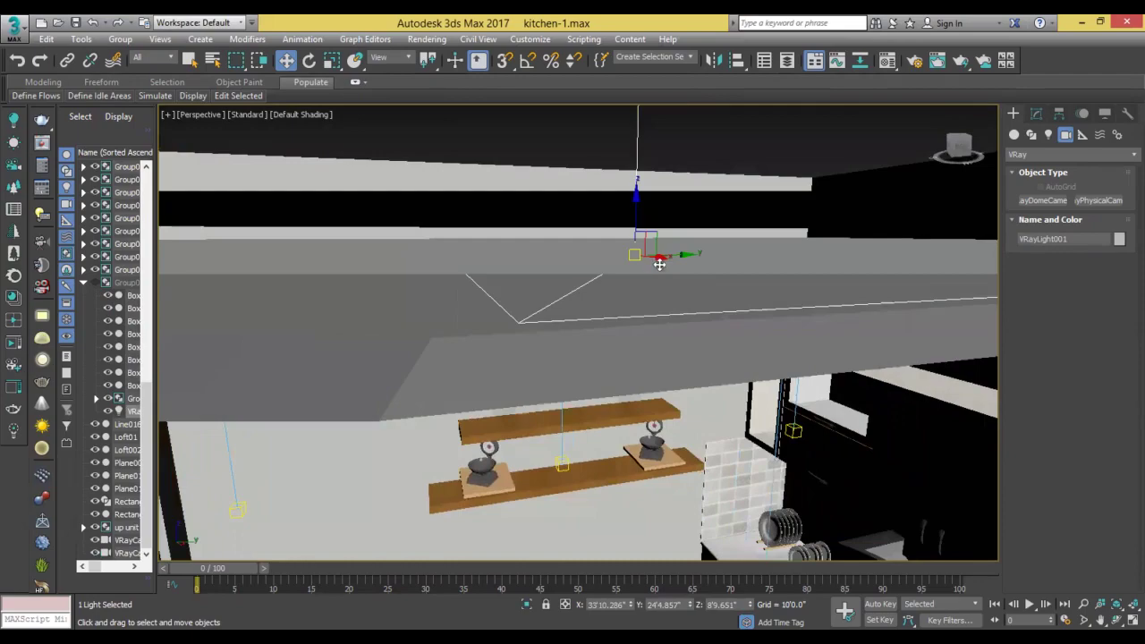
{"action": "scroll", "coordinate": [660, 264], "scroll_direction": "down", "scroll_amount": 1}
{"action": "scroll", "coordinate": [662, 259], "scroll_direction": "down", "scroll_amount": 1}
{"action": "scroll", "coordinate": [680, 255], "scroll_direction": "down", "scroll_amount": 2}
{"action": "scroll", "coordinate": [760, 269], "scroll_direction": "down", "scroll_amount": 1}
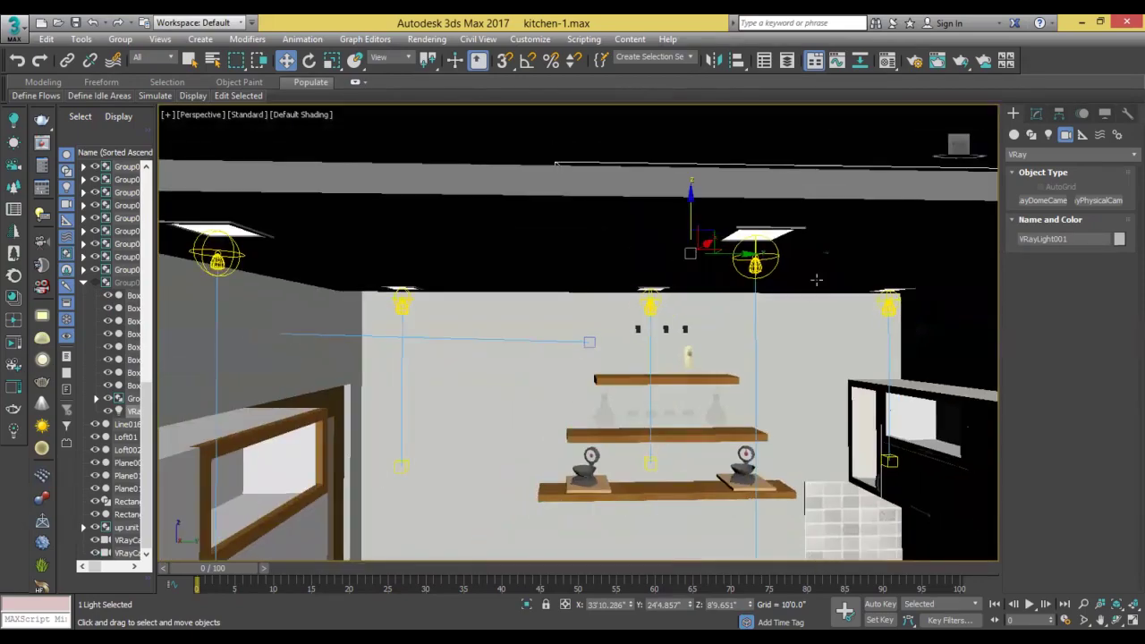
{"action": "scroll", "coordinate": [817, 283], "scroll_direction": "down", "scroll_amount": 1}
{"action": "scroll", "coordinate": [823, 288], "scroll_direction": "down", "scroll_amount": 1}
{"action": "scroll", "coordinate": [827, 288], "scroll_direction": "down", "scroll_amount": 1}
{"action": "scroll", "coordinate": [829, 298], "scroll_direction": "down", "scroll_amount": 1}
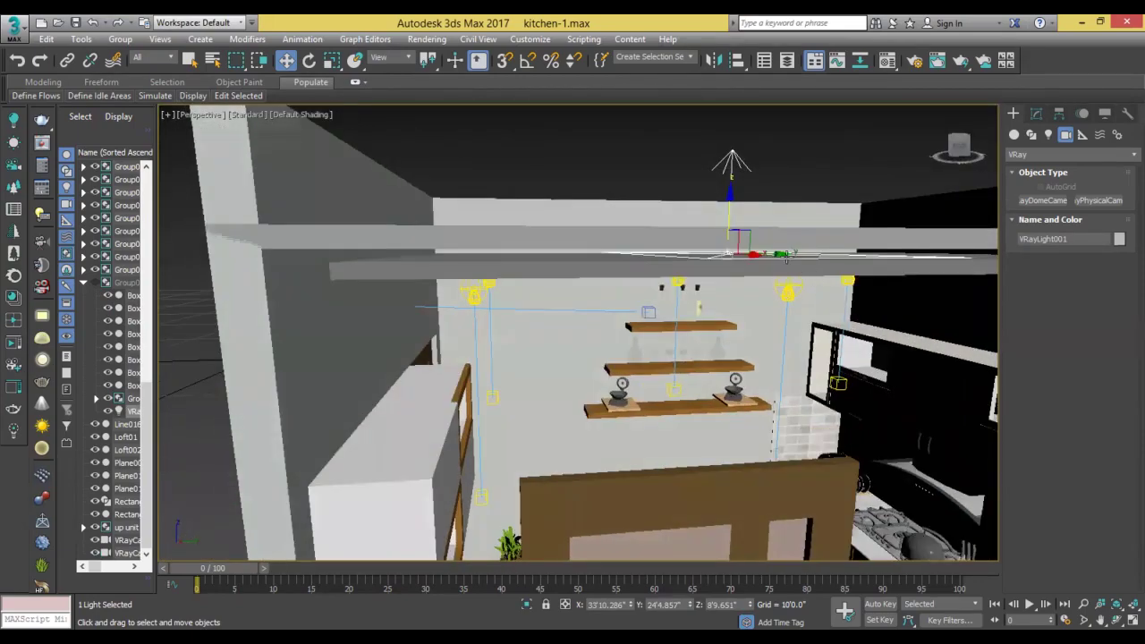
{"action": "scroll", "coordinate": [728, 224], "scroll_direction": "up", "scroll_amount": 1}
{"action": "scroll", "coordinate": [728, 224], "scroll_direction": "up", "scroll_amount": 1}
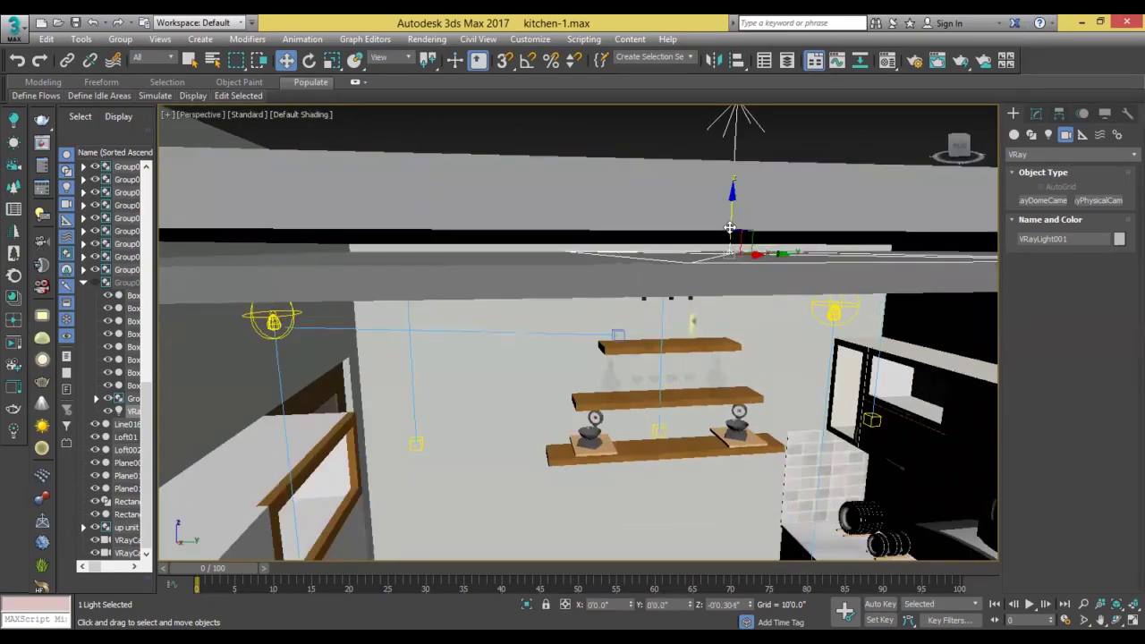
{"action": "left_click_drag", "start_coordinate": [728, 224], "coordinate": [730, 226]}
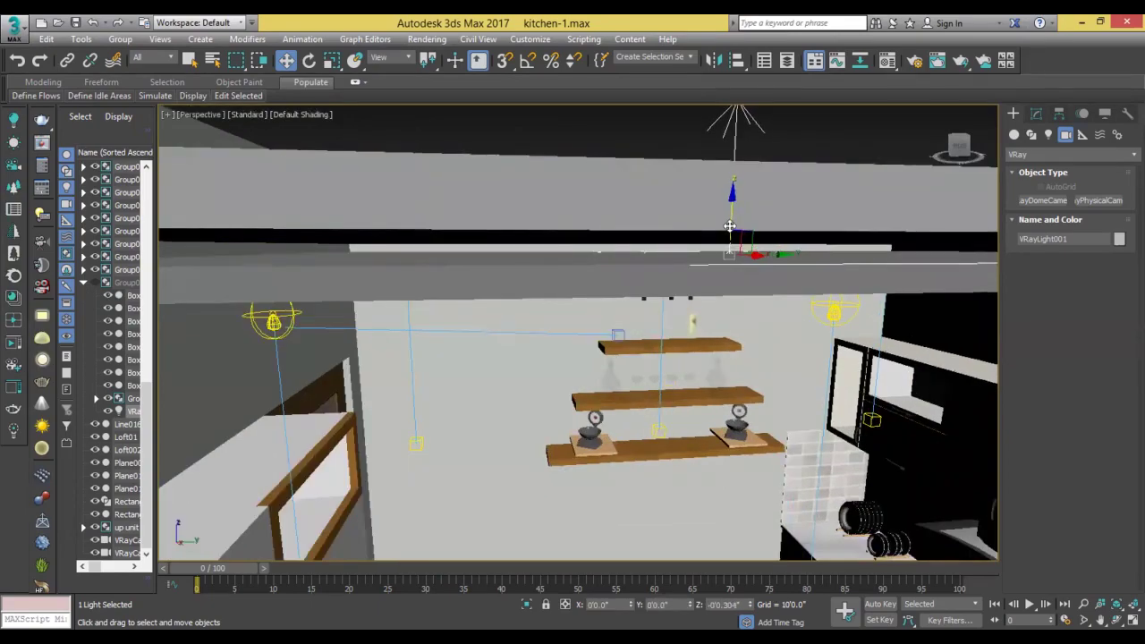
{"action": "mouse_move", "coordinate": [730, 225]}
{"action": "middle_mouse_down", "text": "alt"}
{"action": "mouse_move", "coordinate": [709, 247]}
{"action": "mouse_move", "coordinate": [644, 242]}
{"action": "middle_mouse_up", "text": "alt"}
{"action": "key", "text": "shift+z"}
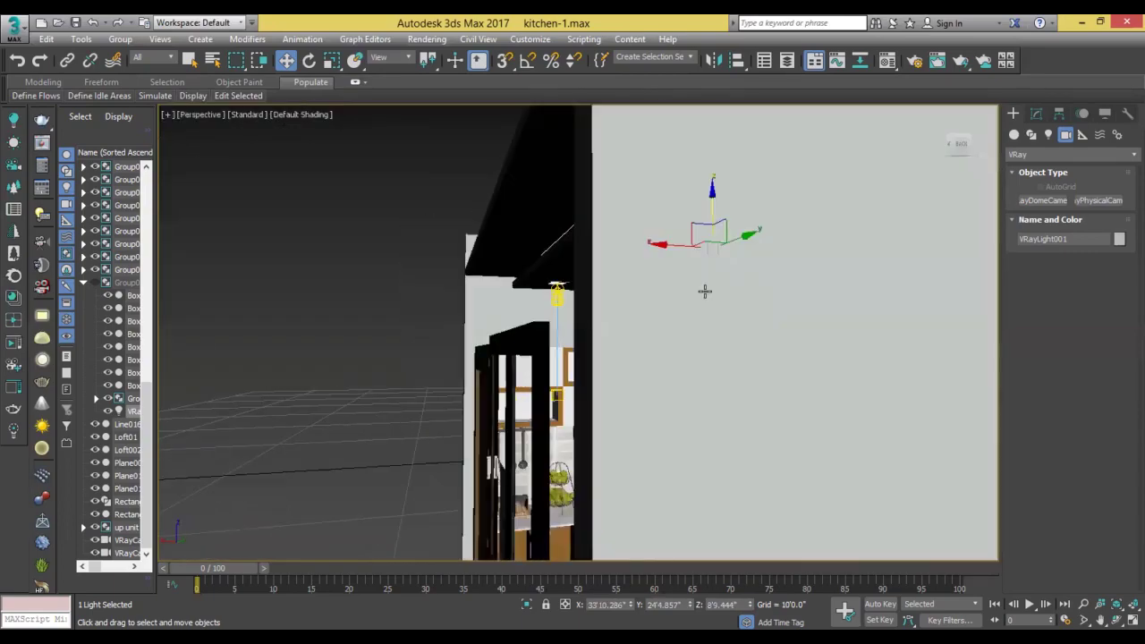
Switch to the VRayCam001 camera view and pan the kitchen upward.
{"action": "key", "text": "c"}
{"action": "right_click", "coordinate": [709, 295]}
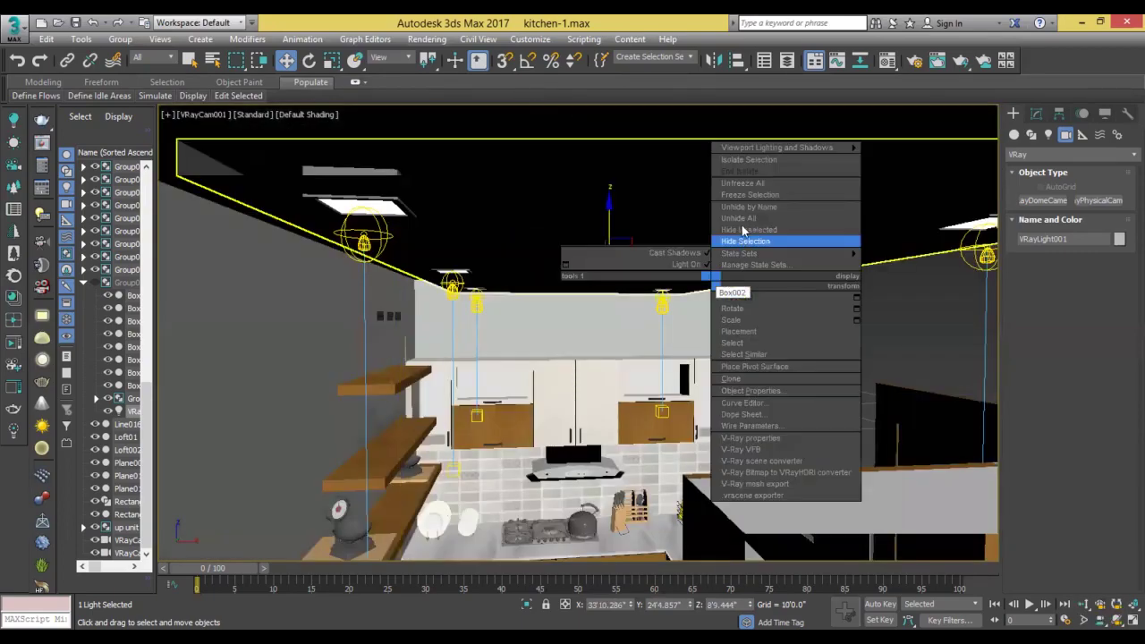
{"action": "key", "text": "Escape"}
{"action": "middle_click_drag", "start_coordinate": [717, 305], "coordinate": [728, 195]}
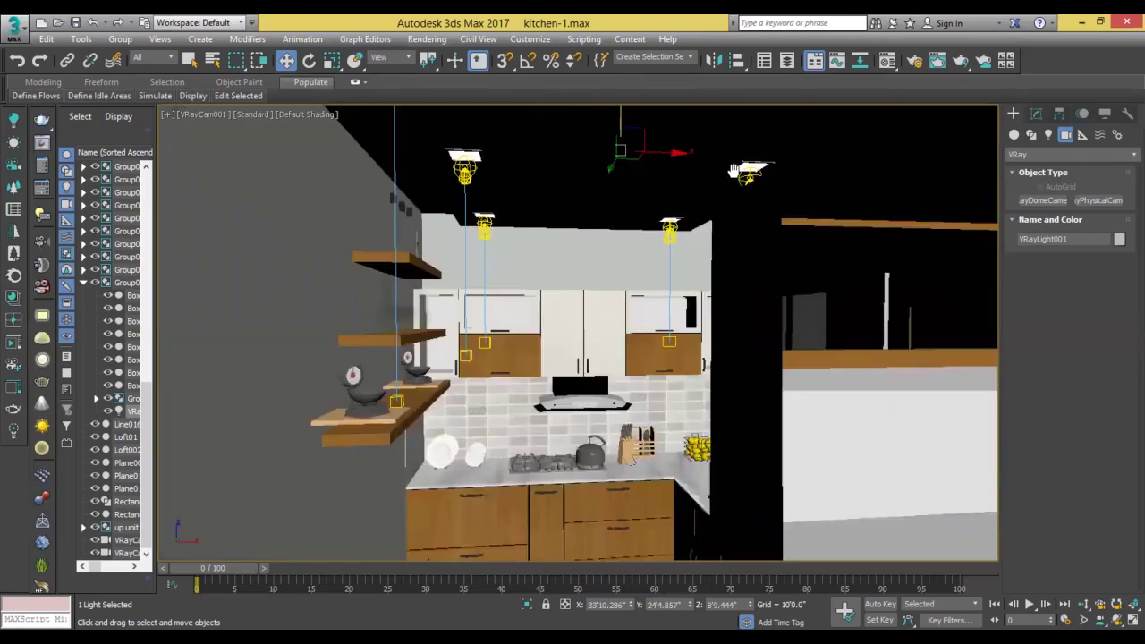
{"action": "middle_click_drag", "start_coordinate": [733, 172], "coordinate": [734, 164]}
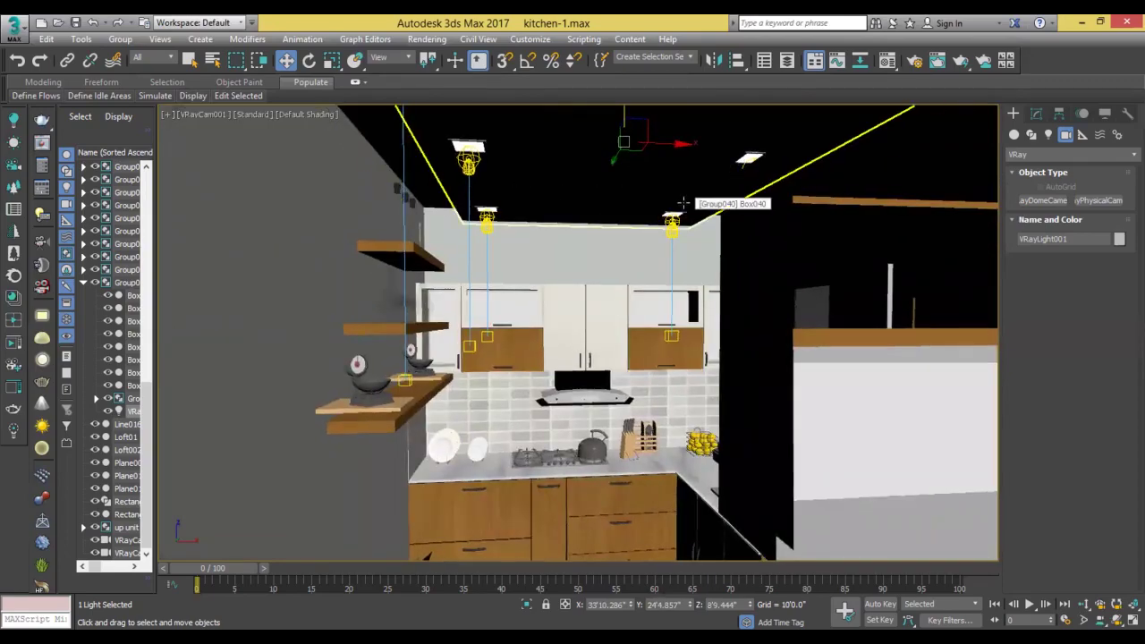
In the Perspective view, select the box roofing the kitchen and hide it.
{"action": "key", "text": "p"}
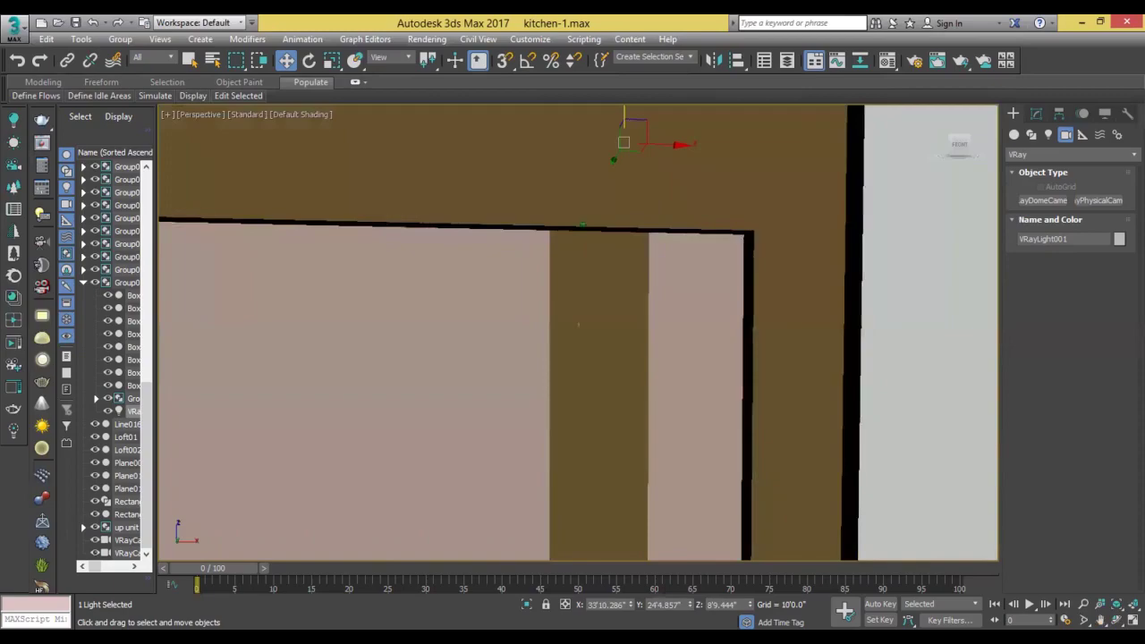
{"action": "scroll", "coordinate": [582, 268], "scroll_direction": "down", "scroll_amount": 5}
{"action": "mouse_move", "coordinate": [599, 304]}
{"action": "middle_mouse_down", "text": "alt"}
{"action": "mouse_move", "coordinate": [613, 340]}
{"action": "mouse_move", "coordinate": [603, 303]}
{"action": "middle_mouse_up", "text": "alt"}
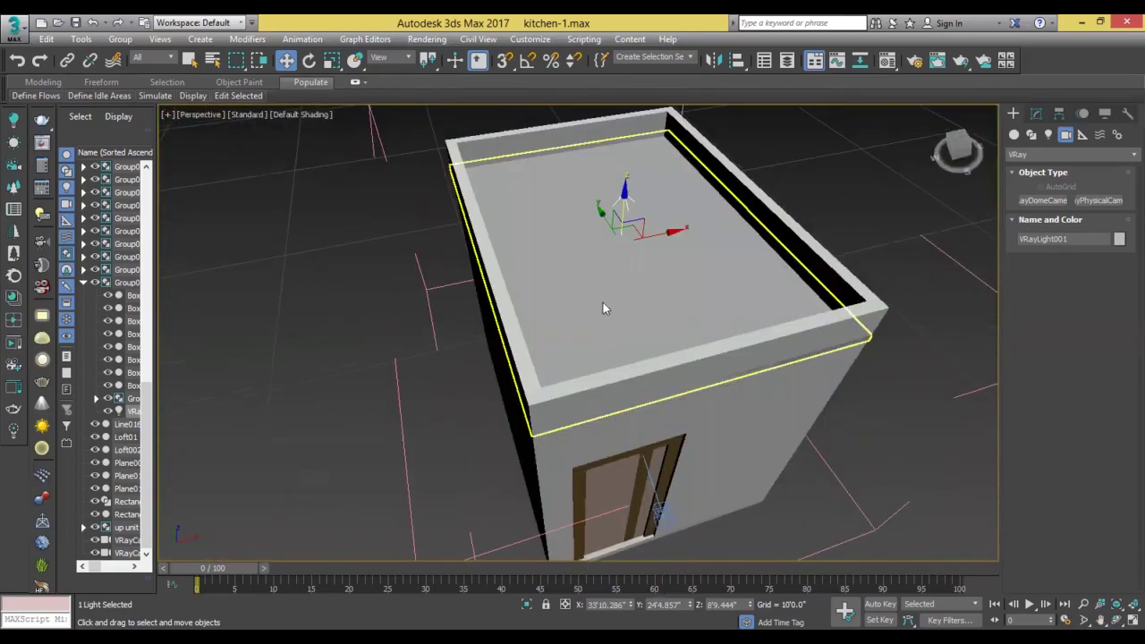
{"action": "left_click", "coordinate": [603, 302]}
{"action": "right_click", "coordinate": [603, 302]}
{"action": "left_click", "coordinate": [627, 260]}
{"action": "scroll", "coordinate": [626, 260], "scroll_direction": "up", "scroll_amount": 5}
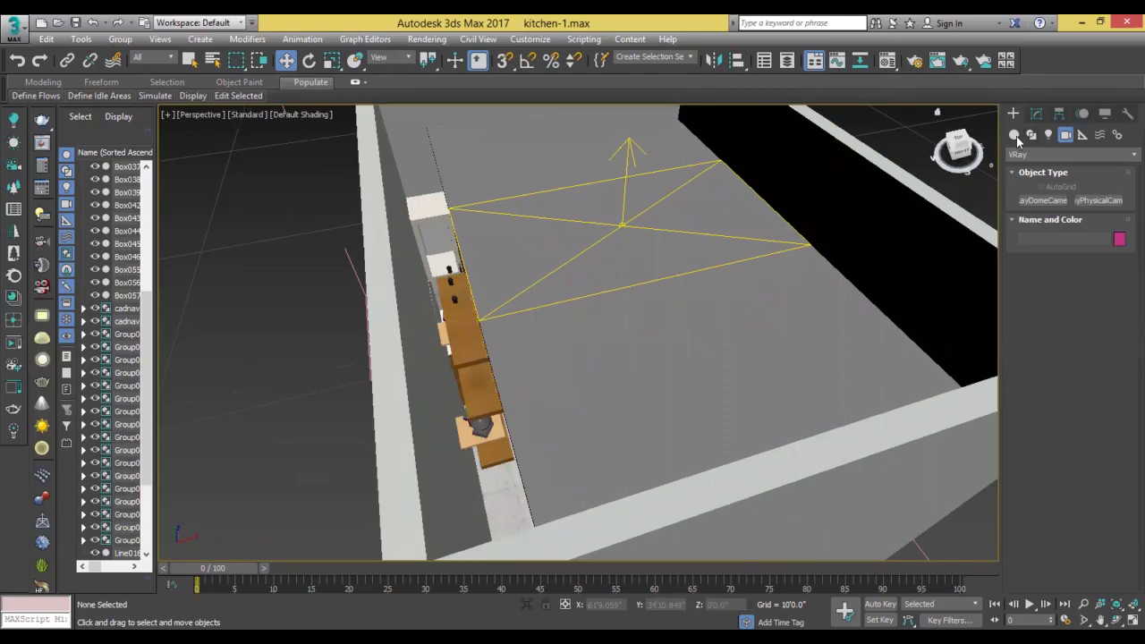
Resize VRayLight001 in the Modify panel to Length 0'2.099" and Width 9'4.923".
{"action": "left_click", "coordinate": [1015, 136]}
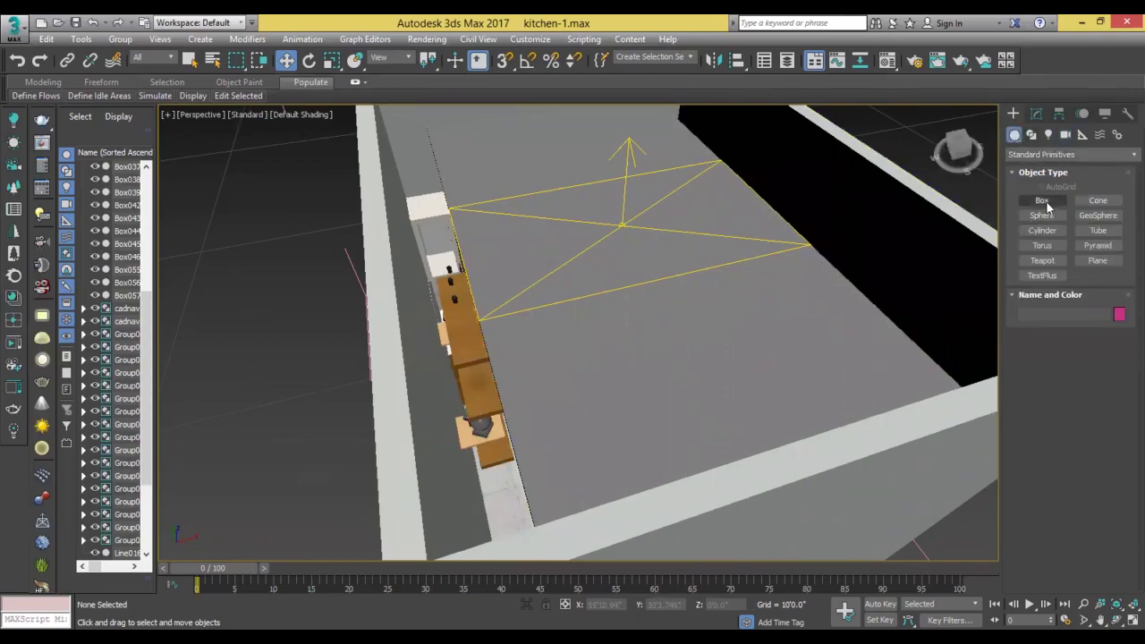
{"action": "left_click", "coordinate": [623, 223]}
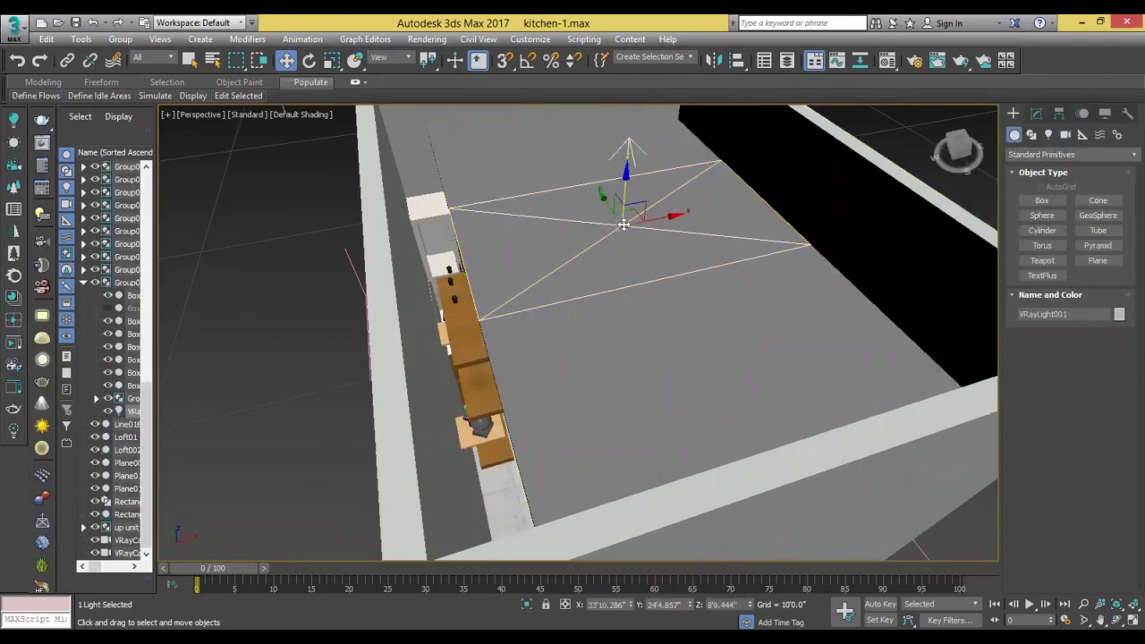
{"action": "key", "text": "r"}
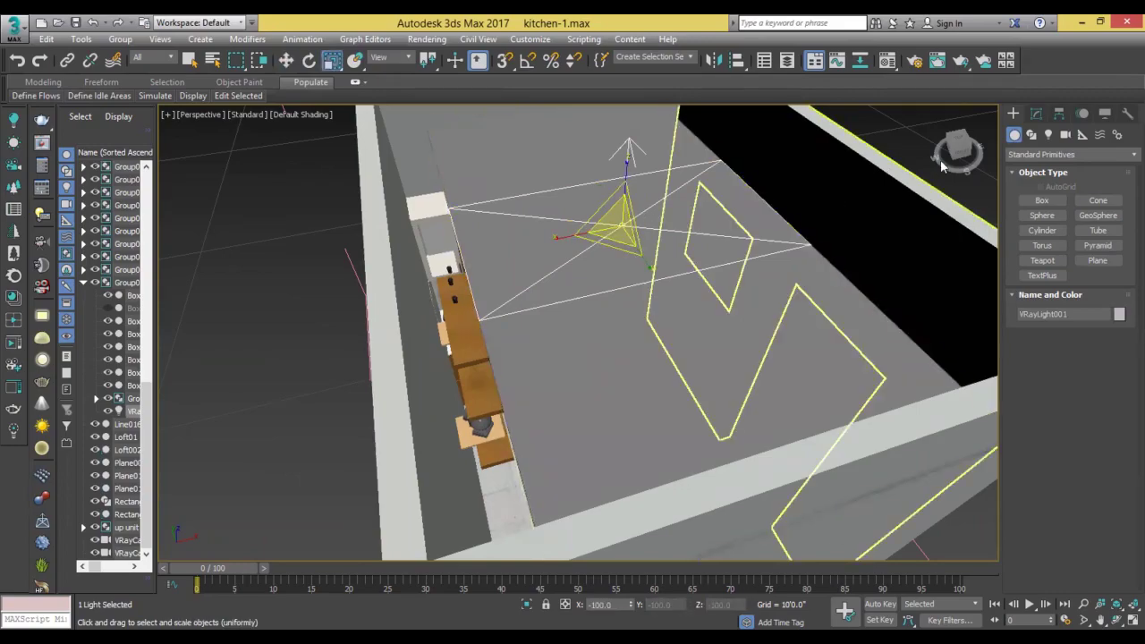
{"action": "left_click", "coordinate": [1040, 114]}
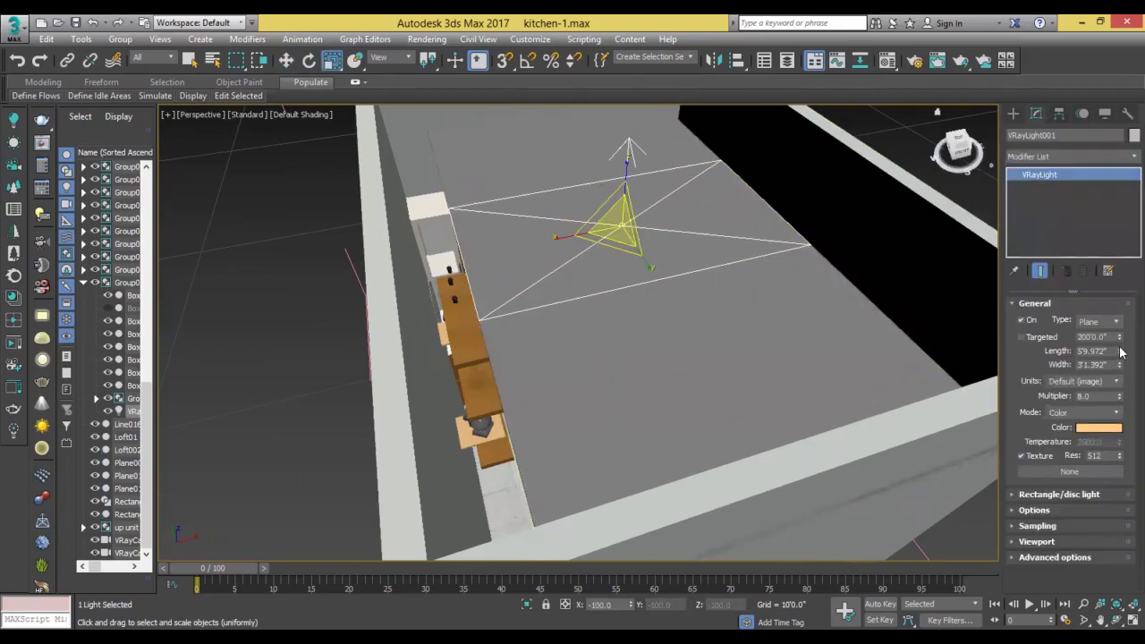
{"action": "left_click_drag", "start_coordinate": [1121, 356], "coordinate": [1121, 424]}
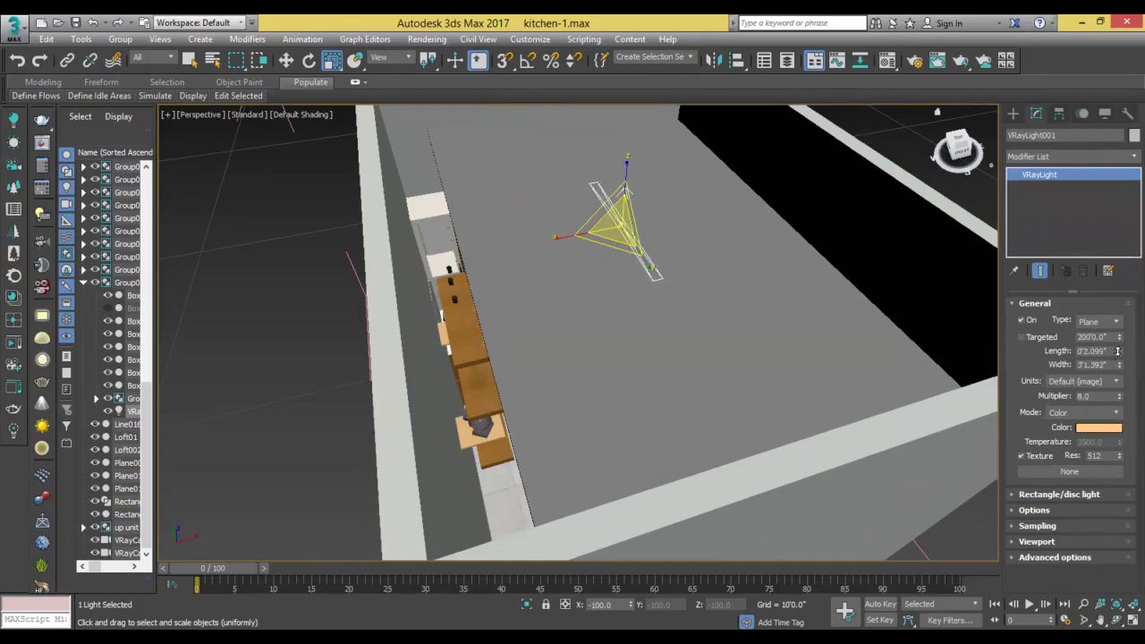
{"action": "left_click_drag", "start_coordinate": [1105, 233], "coordinate": [1104, 222]}
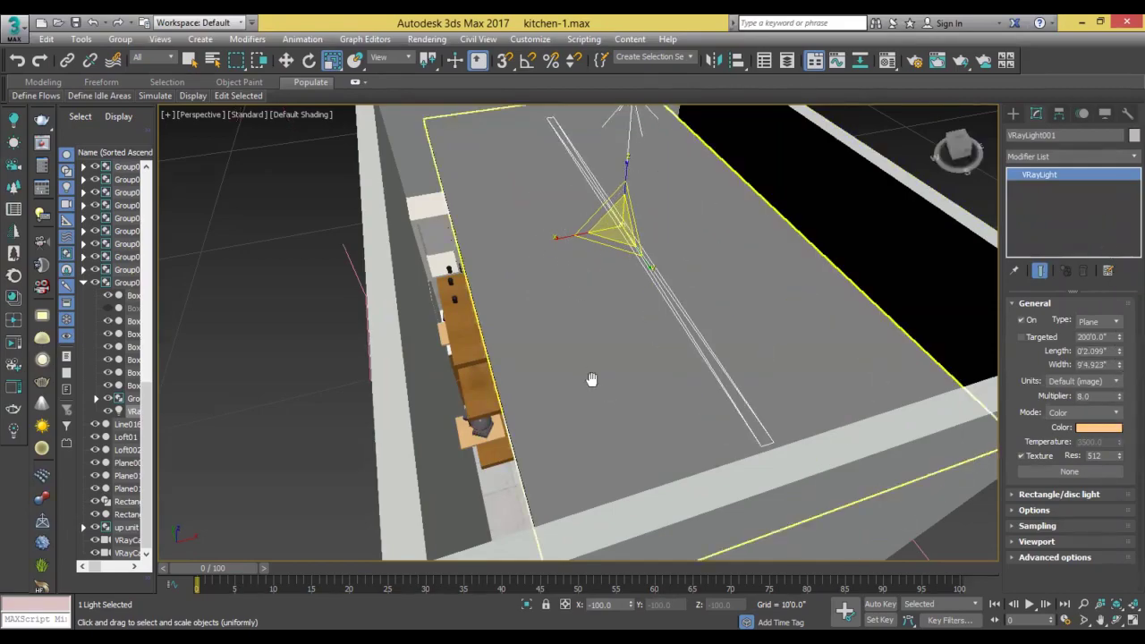
{"action": "scroll", "coordinate": [599, 394], "scroll_direction": "up", "scroll_amount": 2}
Rotate the strip light -50° with angle snap, move it beside the cabinets, and Shift-drag a copy.
{"action": "key", "text": "e"}
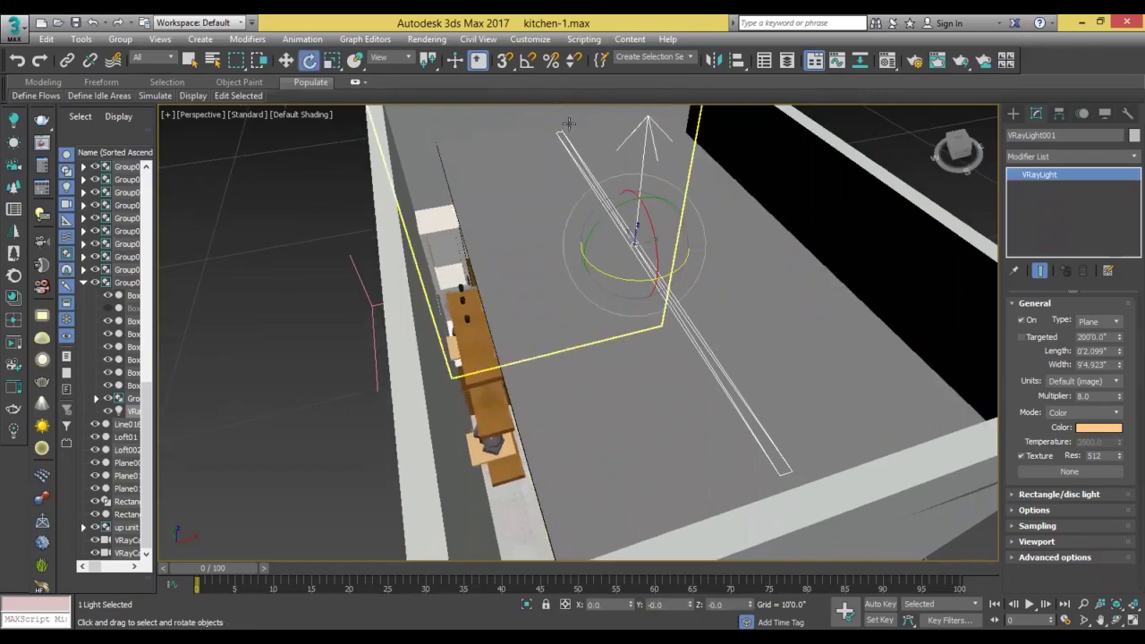
{"action": "key", "text": "a"}
{"action": "left_click_drag", "start_coordinate": [593, 231], "coordinate": [578, 280]}
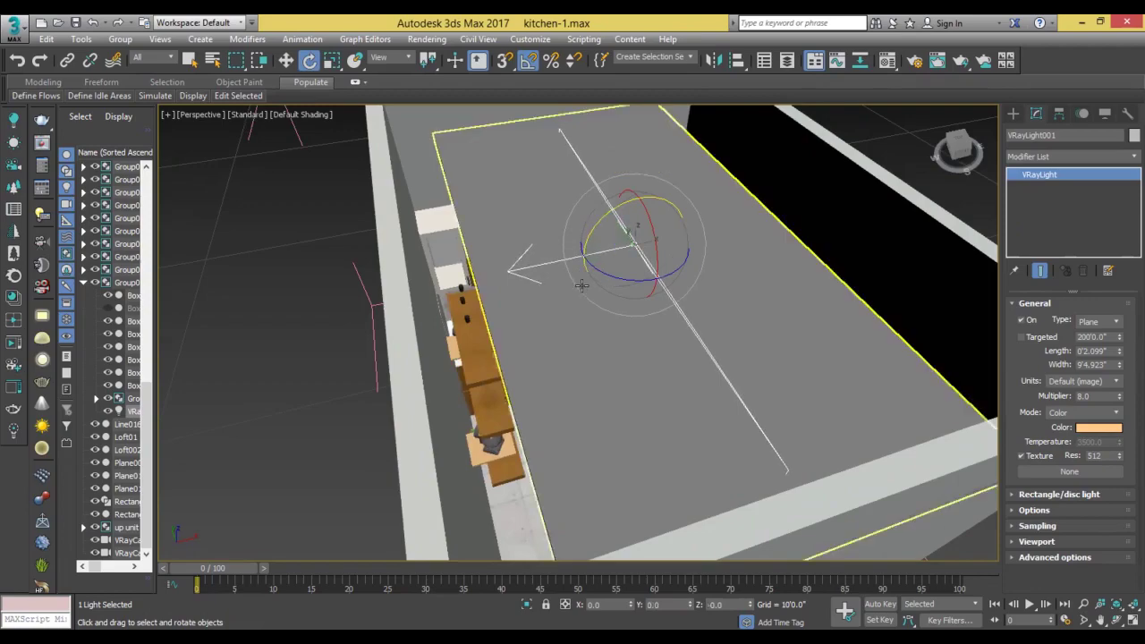
{"action": "key", "text": "w"}
{"action": "left_click_drag", "start_coordinate": [648, 252], "coordinate": [523, 313]}
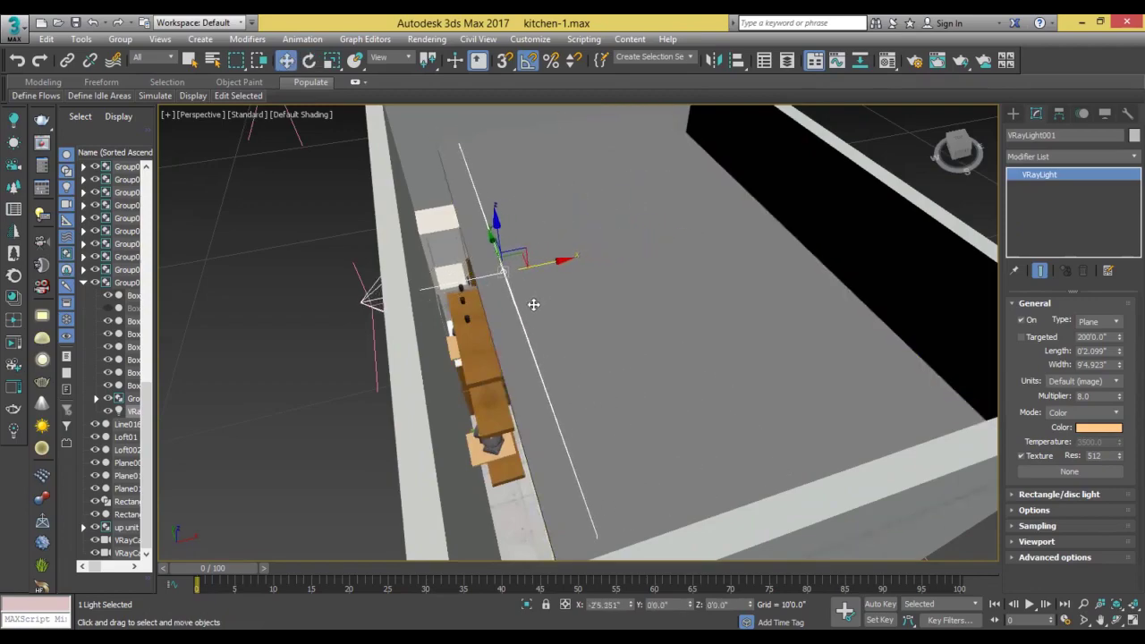
{"action": "middle_click_drag", "start_coordinate": [522, 313], "coordinate": [532, 286], "text": "alt"}
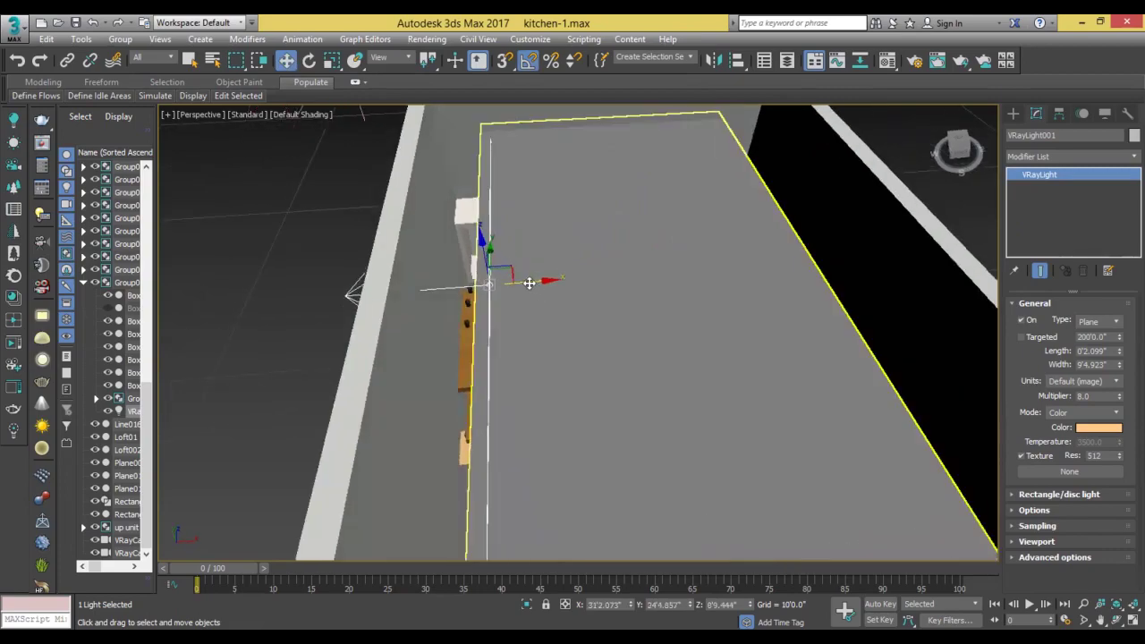
{"action": "left_click_drag", "start_coordinate": [532, 284], "coordinate": [733, 280]}
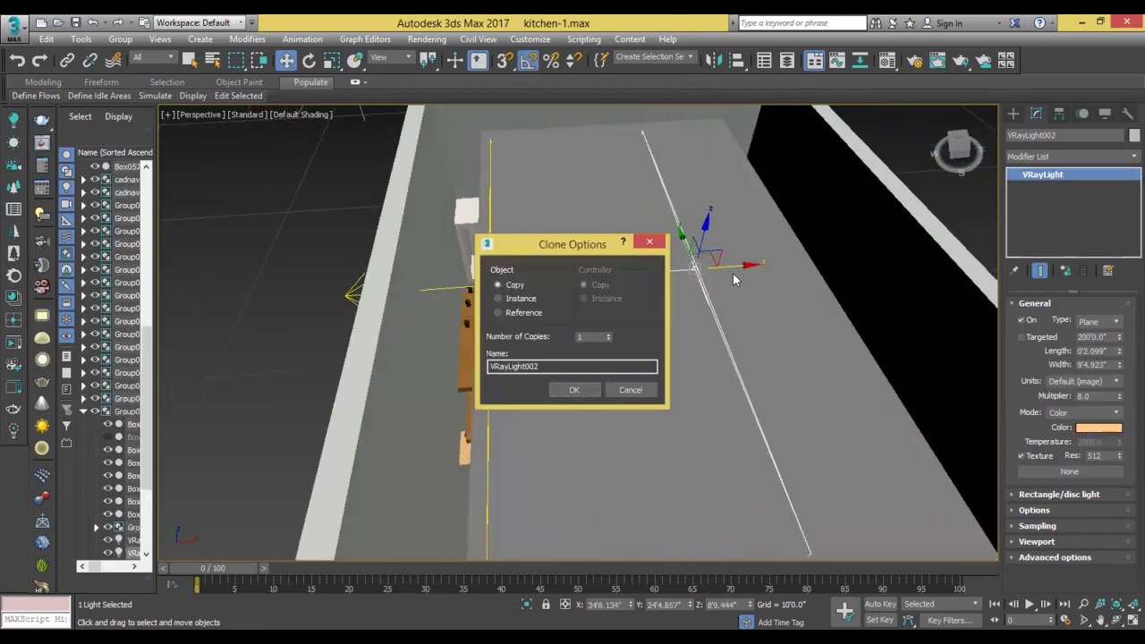
Make a mirrored copy of the light and move it to the far ceiling edge.
{"action": "left_click", "coordinate": [653, 243]}
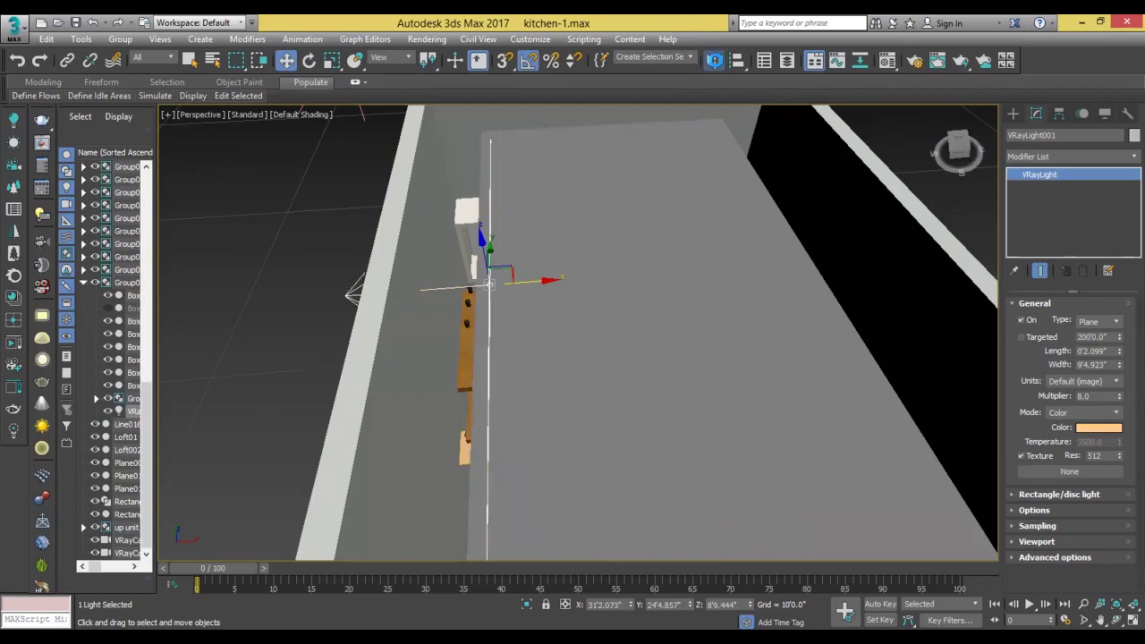
{"action": "left_click", "coordinate": [713, 60]}
{"action": "left_click", "coordinate": [546, 359]}
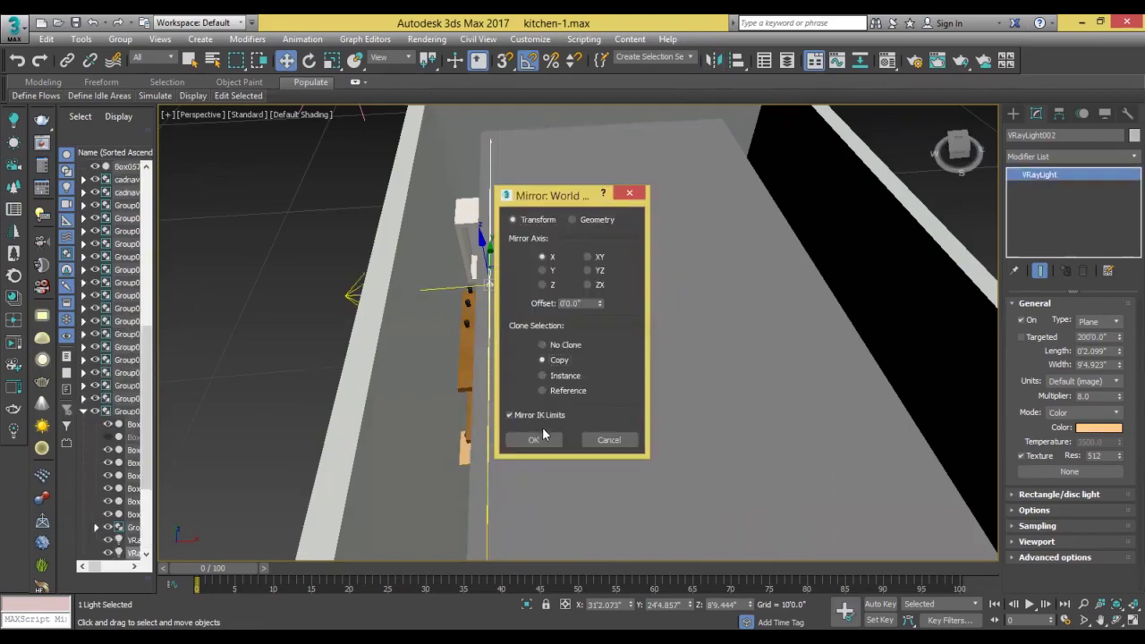
{"action": "left_click", "coordinate": [534, 440]}
{"action": "left_click_drag", "start_coordinate": [533, 282], "coordinate": [839, 258]}
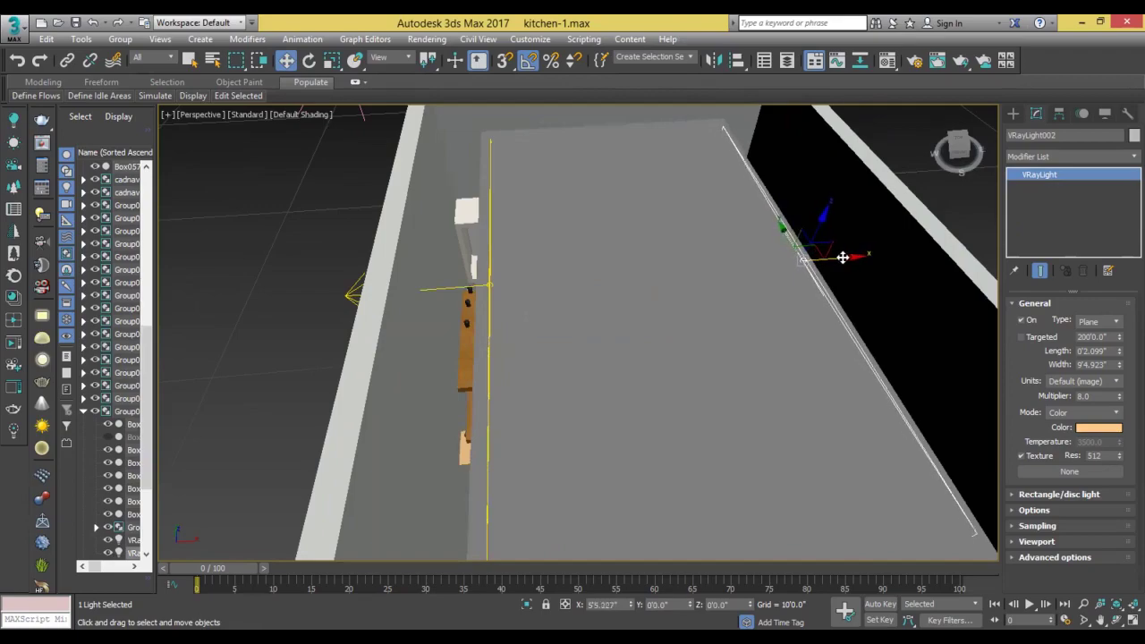
Select both plane lights and raise them slightly on Z.
{"action": "mouse_move", "coordinate": [671, 271]}
{"action": "middle_mouse_down", "text": "alt"}
{"action": "mouse_move", "coordinate": [681, 283]}
{"action": "mouse_move", "coordinate": [696, 213]}
{"action": "middle_mouse_up", "text": "alt"}
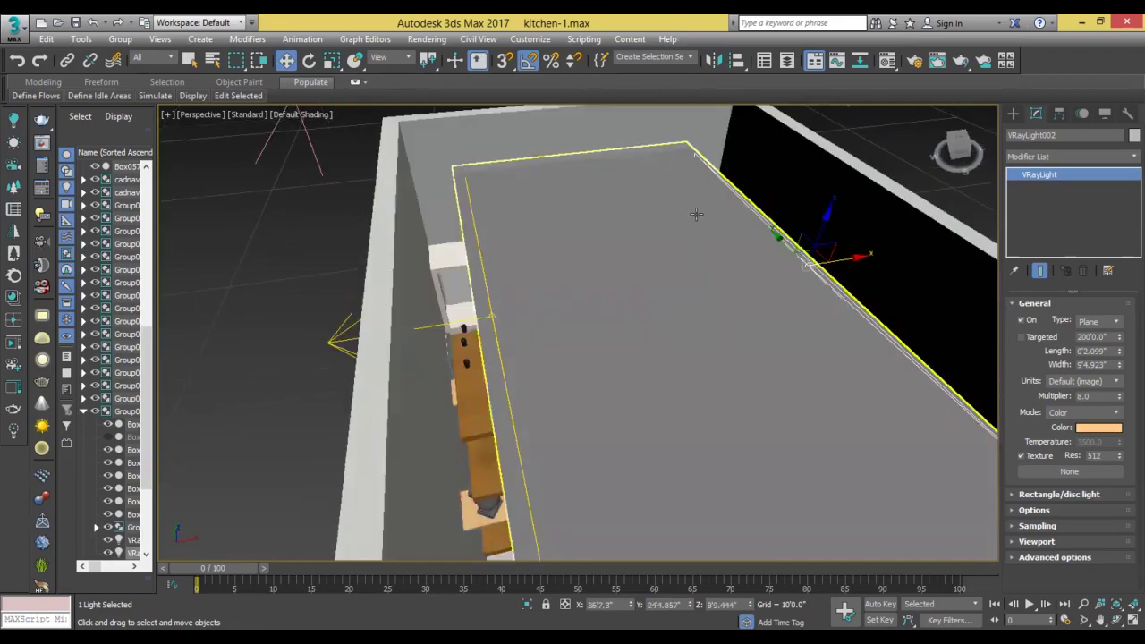
{"action": "left_click", "coordinate": [517, 326], "text": "ctrl"}
{"action": "mouse_move", "coordinate": [660, 294]}
{"action": "middle_mouse_down", "text": "alt"}
{"action": "mouse_move", "coordinate": [639, 284]}
{"action": "mouse_move", "coordinate": [667, 254]}
{"action": "middle_mouse_up", "text": "alt"}
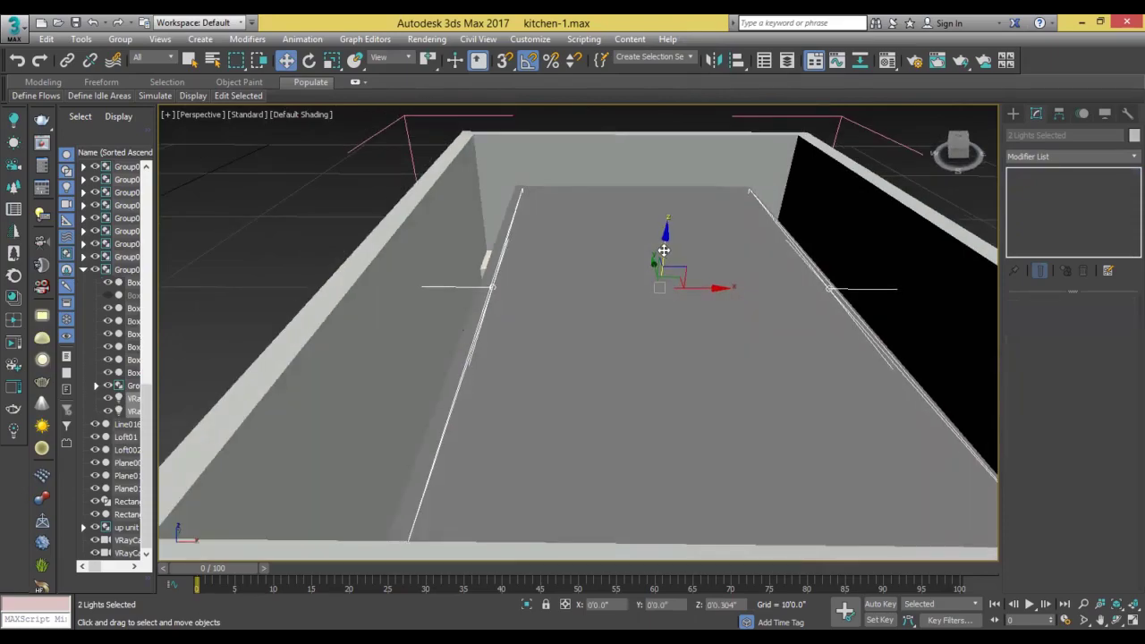
{"action": "left_click_drag", "start_coordinate": [667, 253], "coordinate": [662, 249]}
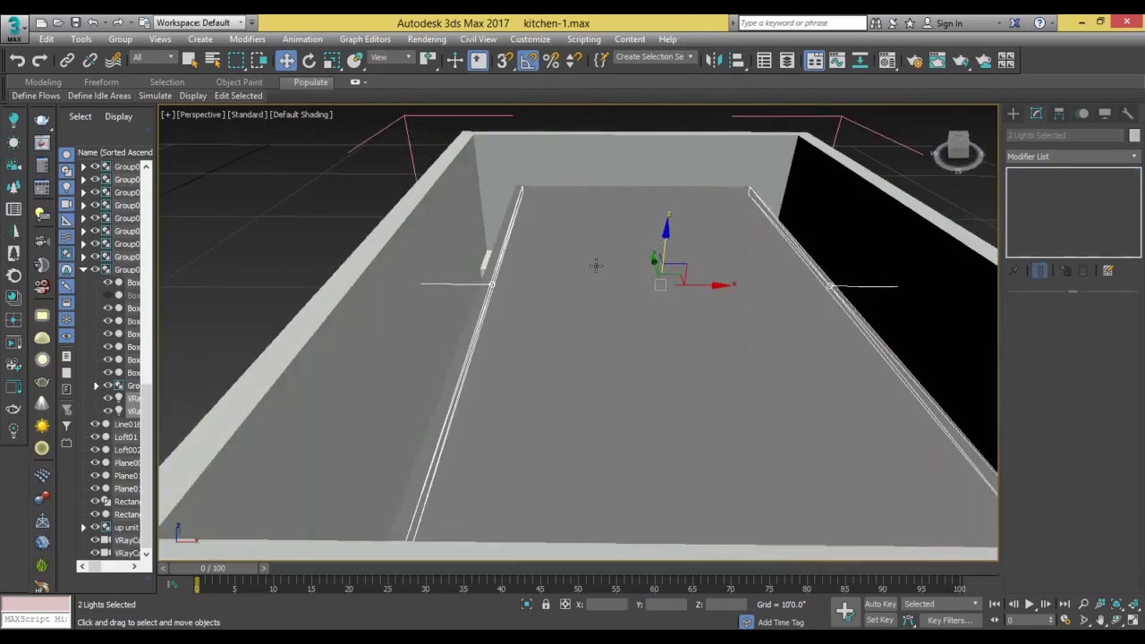
{"action": "mouse_move", "coordinate": [595, 258]}
{"action": "middle_mouse_down", "text": "alt"}
{"action": "mouse_move", "coordinate": [666, 259]}
{"action": "mouse_move", "coordinate": [612, 247]}
{"action": "mouse_move", "coordinate": [626, 186]}
{"action": "middle_mouse_up", "text": "alt"}
{"action": "right_click", "coordinate": [646, 165]}
Frame the lights and pan the VRayCam001 view to include the sink.
{"action": "key", "text": "z"}
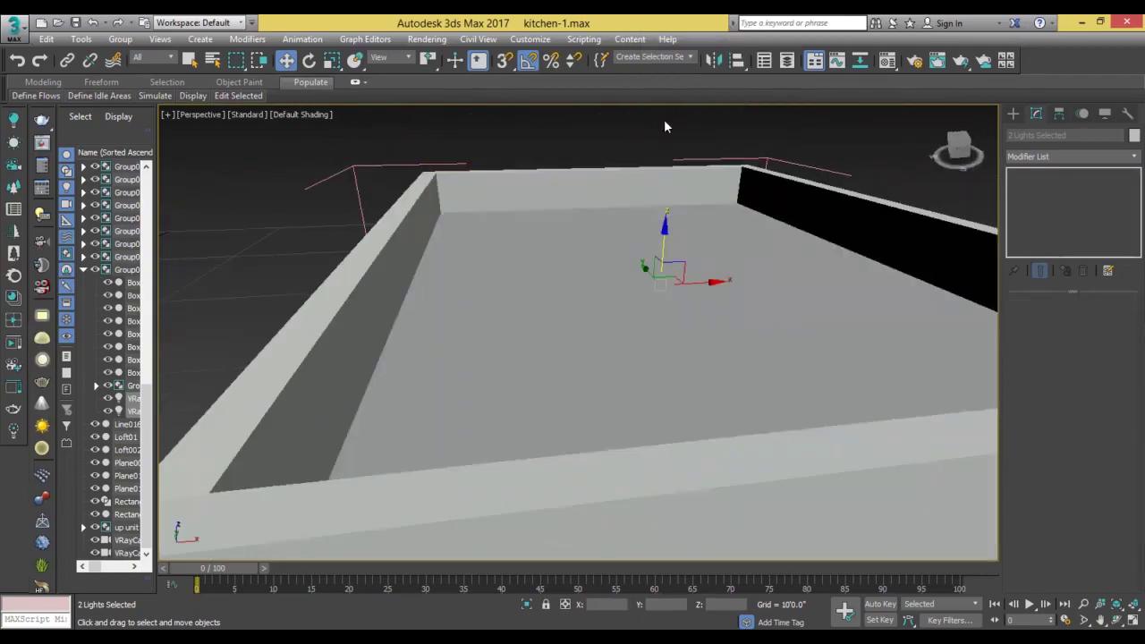
{"action": "key", "text": "c"}
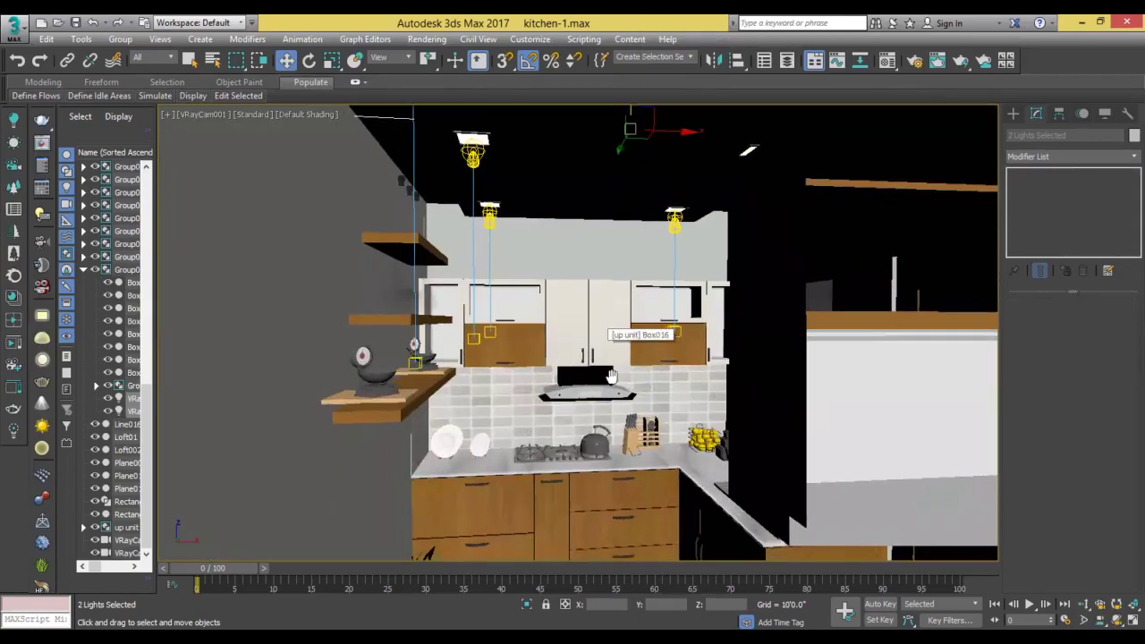
{"action": "middle_click_drag", "start_coordinate": [596, 332], "coordinate": [622, 360]}
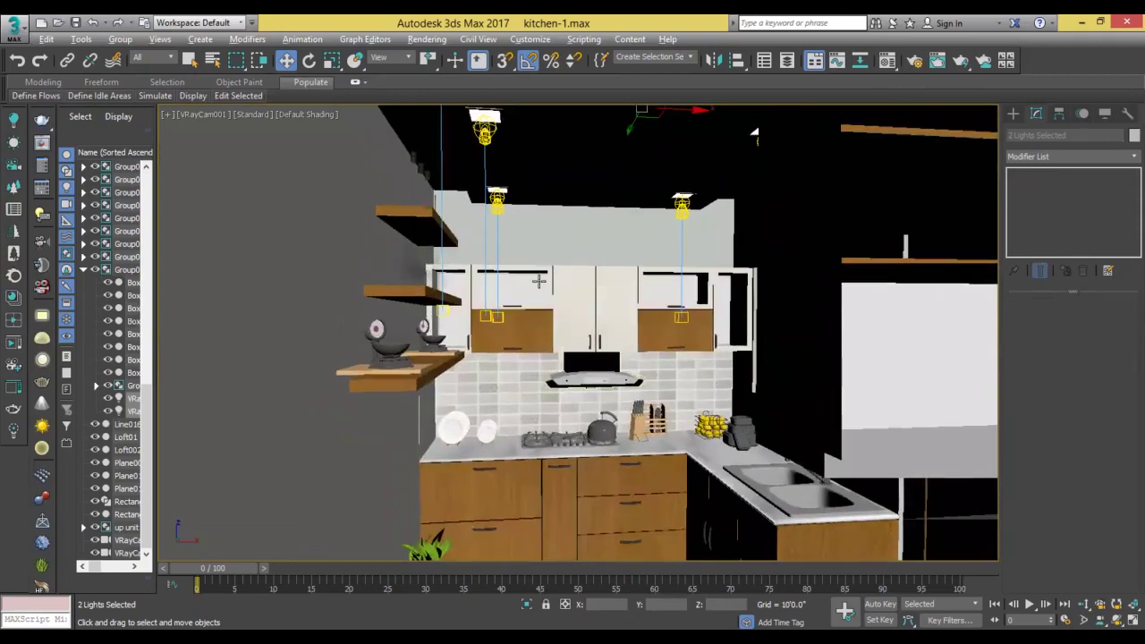
In the maximized Top view, select the fourteen objects over the kitchen units and hide them.
{"action": "key", "text": "alt+w"}
{"action": "key", "text": "alt+w"}
{"action": "middle_click_drag", "start_coordinate": [514, 302], "coordinate": [498, 228], "text": "ctrl+alt"}
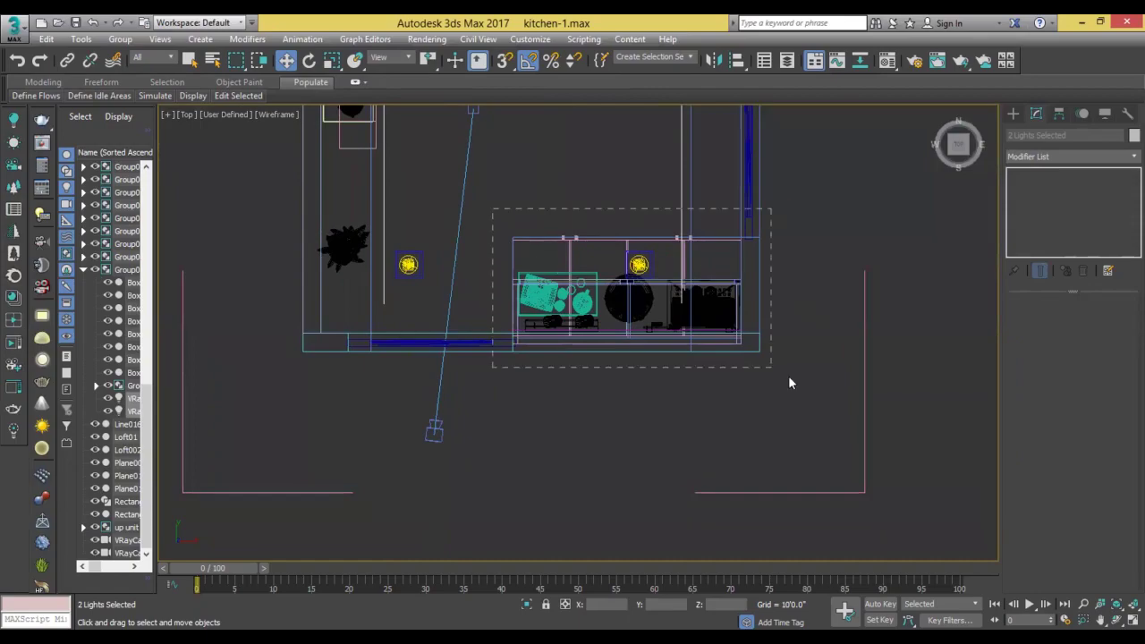
{"action": "left_click_drag", "start_coordinate": [788, 383], "coordinate": [798, 381]}
{"action": "left_click_drag", "start_coordinate": [820, 172], "coordinate": [284, 194]}
{"action": "left_click_drag", "start_coordinate": [393, 371], "coordinate": [474, 278], "text": "alt"}
{"action": "right_click", "coordinate": [780, 219]}
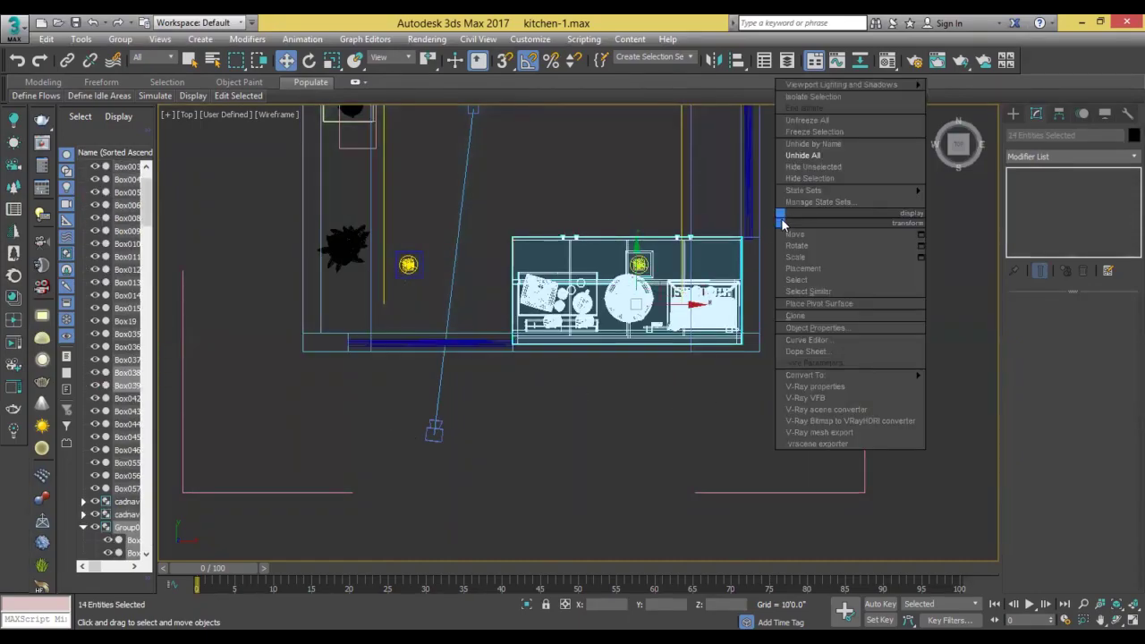
{"action": "left_click", "coordinate": [810, 180]}
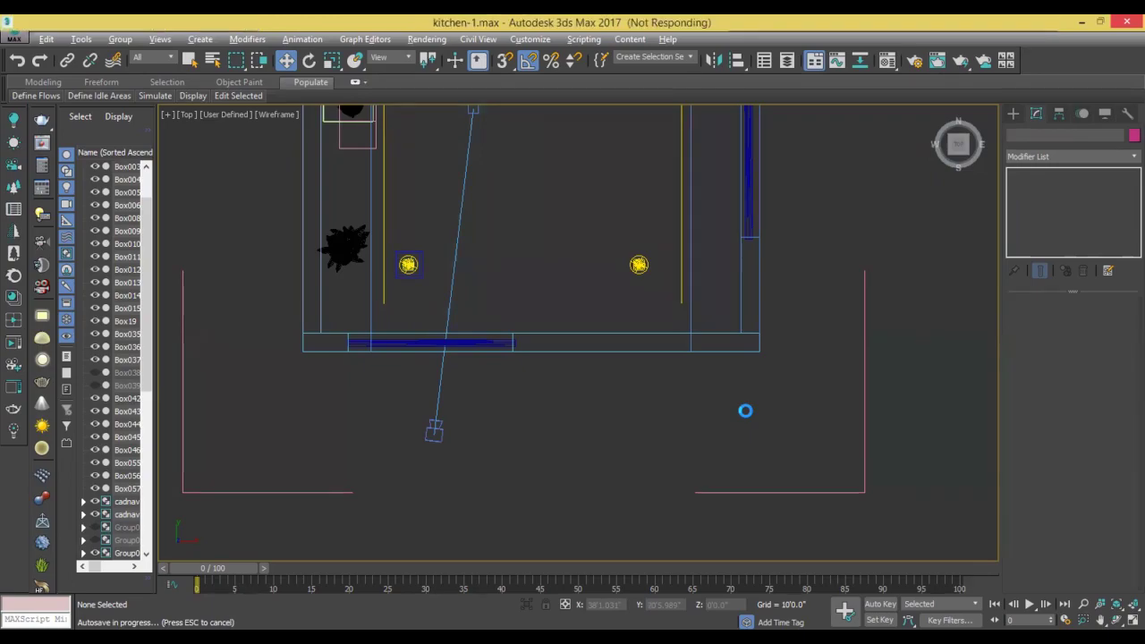
Return to the full-size VRayCam001 camera view.
{"action": "key", "text": "alt+w"}
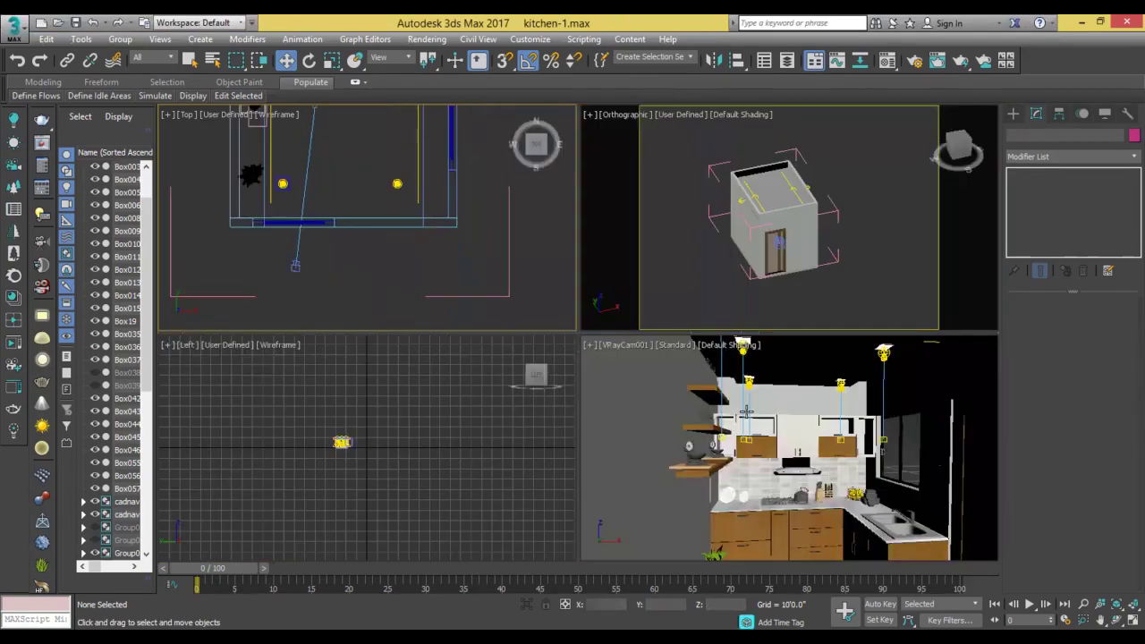
{"action": "key", "text": "alt+w"}
{"action": "middle_click_drag", "start_coordinate": [795, 453], "coordinate": [816, 361]}
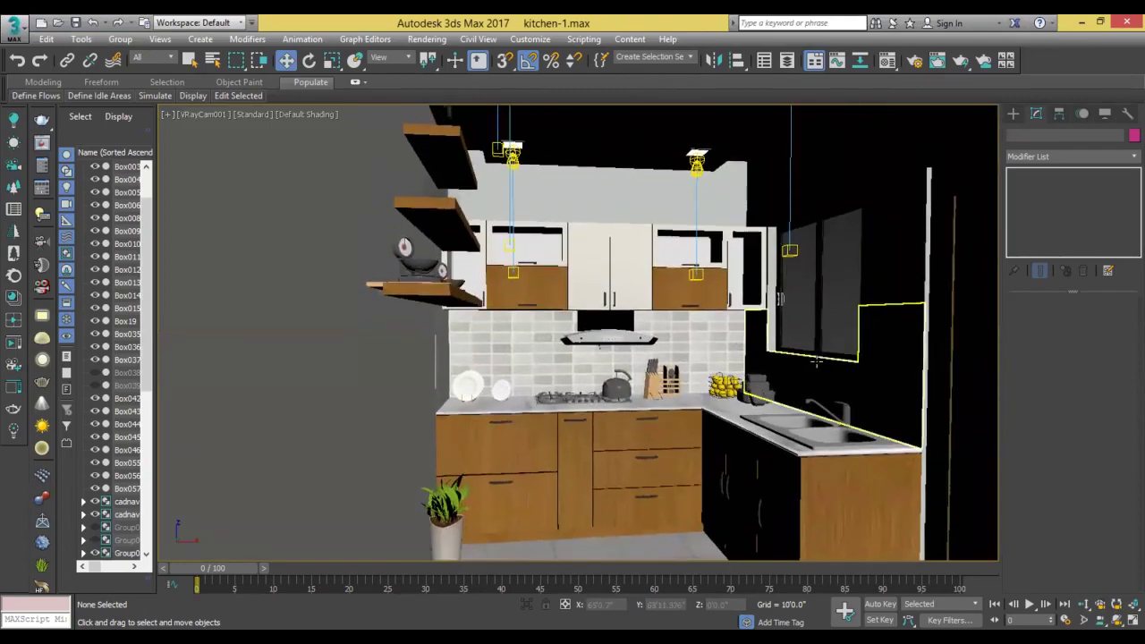
Run a test V-Ray render with Shift+Q, then close the frame buffer and messages log.
{"action": "key", "text": "shift+q"}
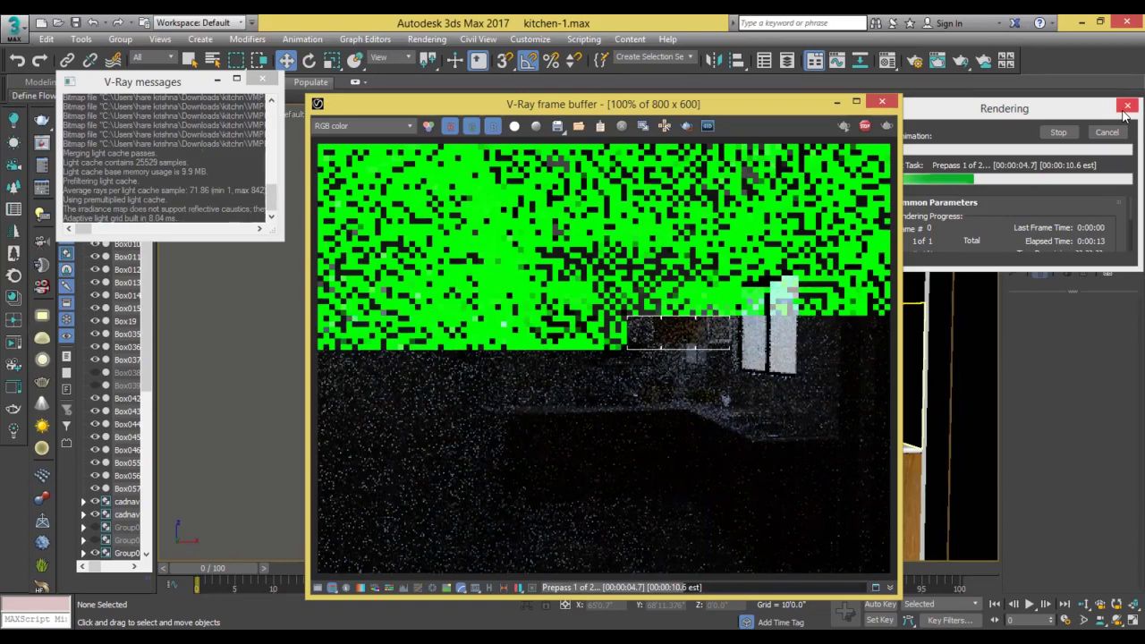
{"action": "left_click", "coordinate": [1126, 108]}
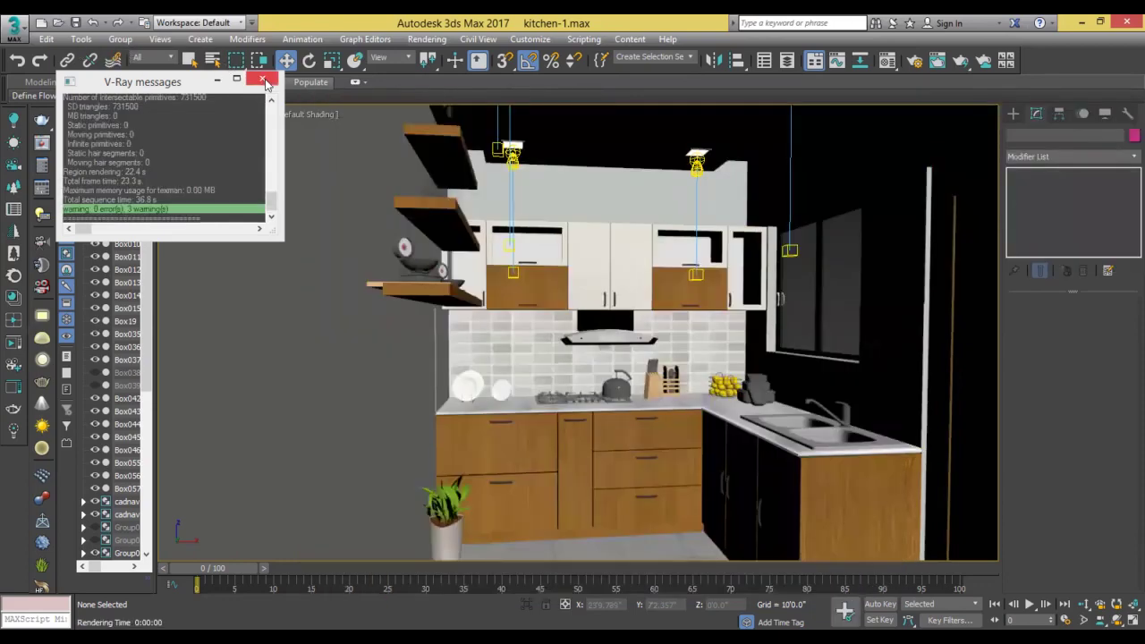
{"action": "left_click", "coordinate": [264, 81]}
Raise Material #2's VRayLightMtl multiplier to 20.4 and start a V-Ray IPR render.
{"action": "key", "text": "m"}
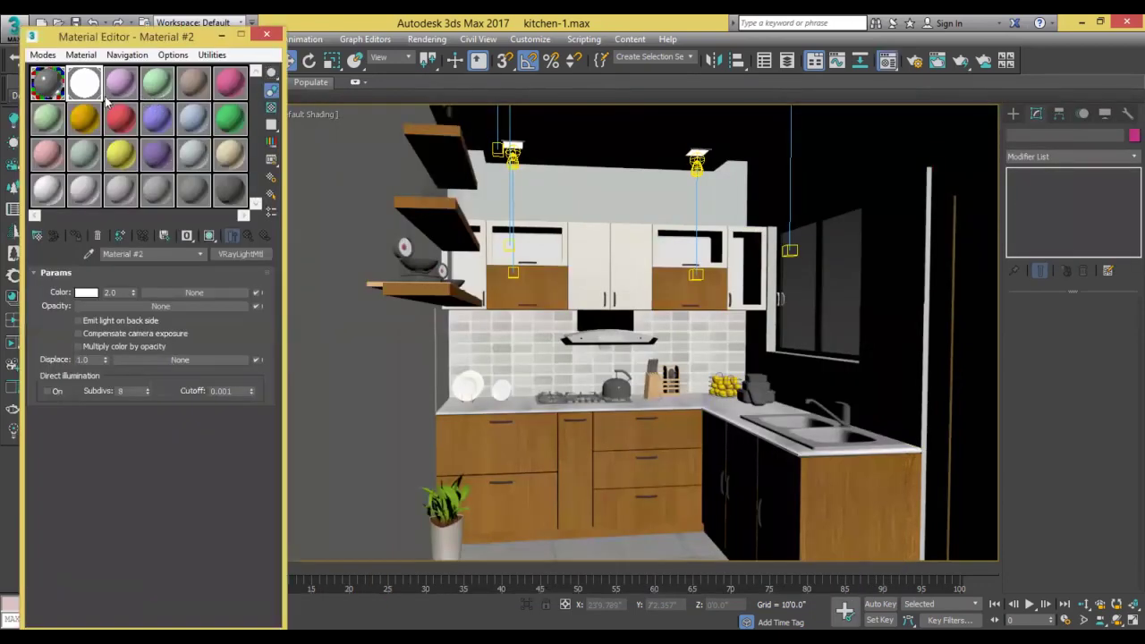
{"action": "left_click_drag", "start_coordinate": [131, 293], "coordinate": [123, 164]}
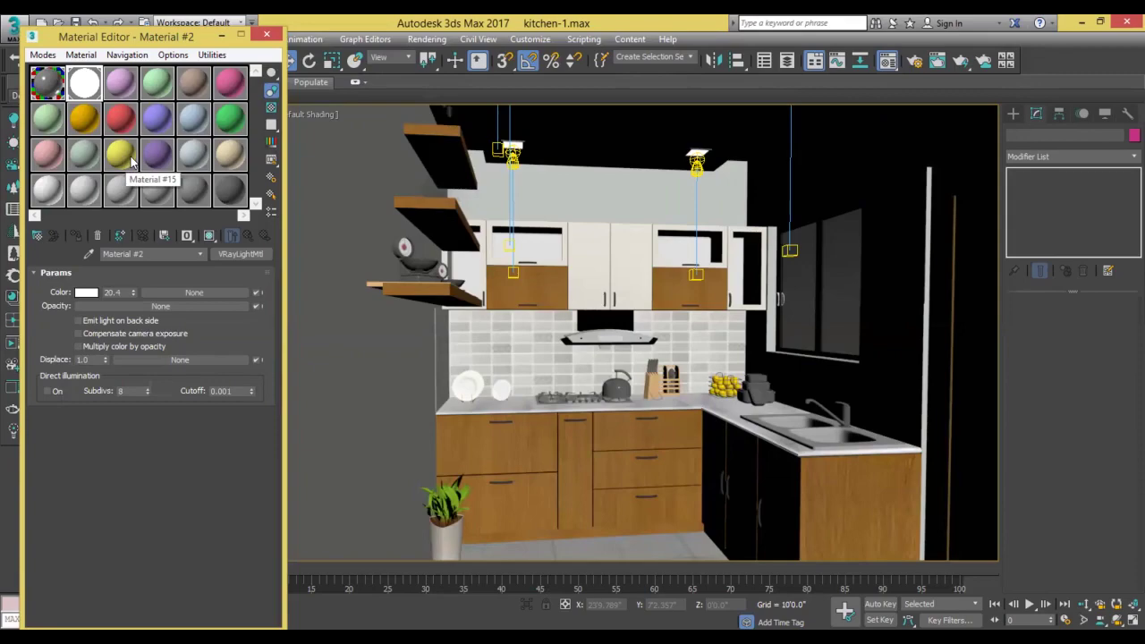
{"action": "key", "text": "F10"}
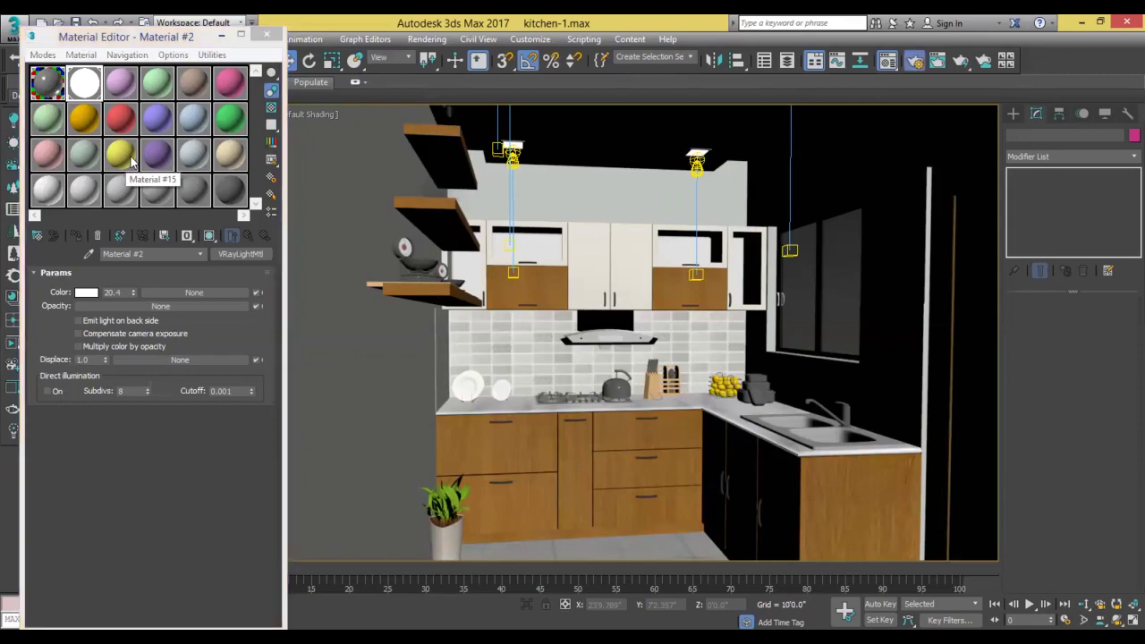
{"action": "left_click", "coordinate": [370, 189]}
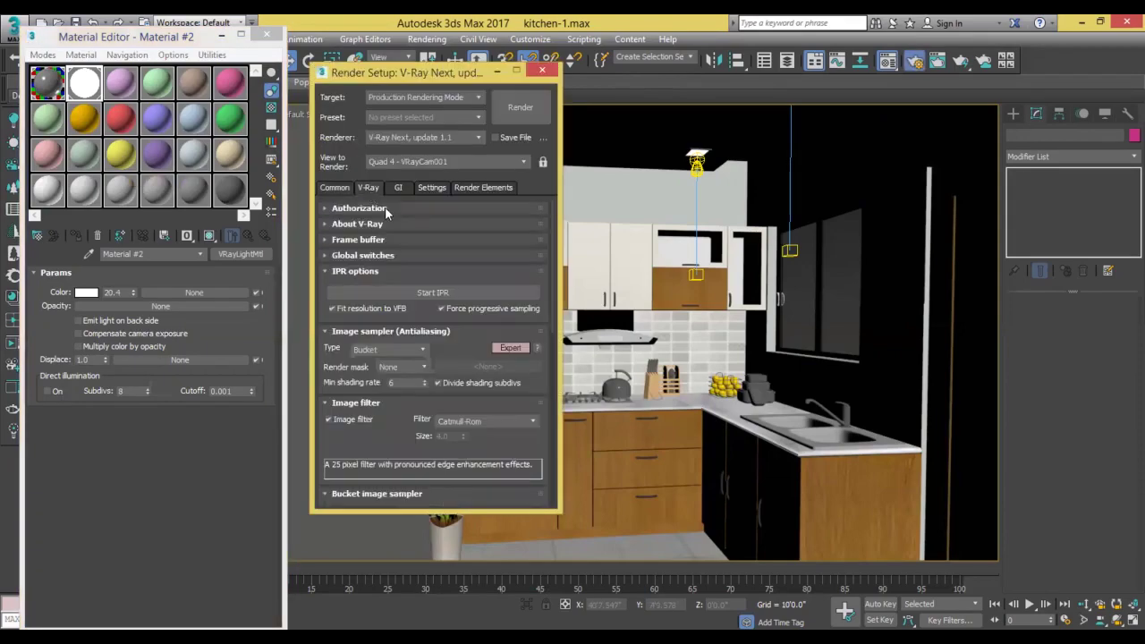
{"action": "left_click", "coordinate": [399, 297]}
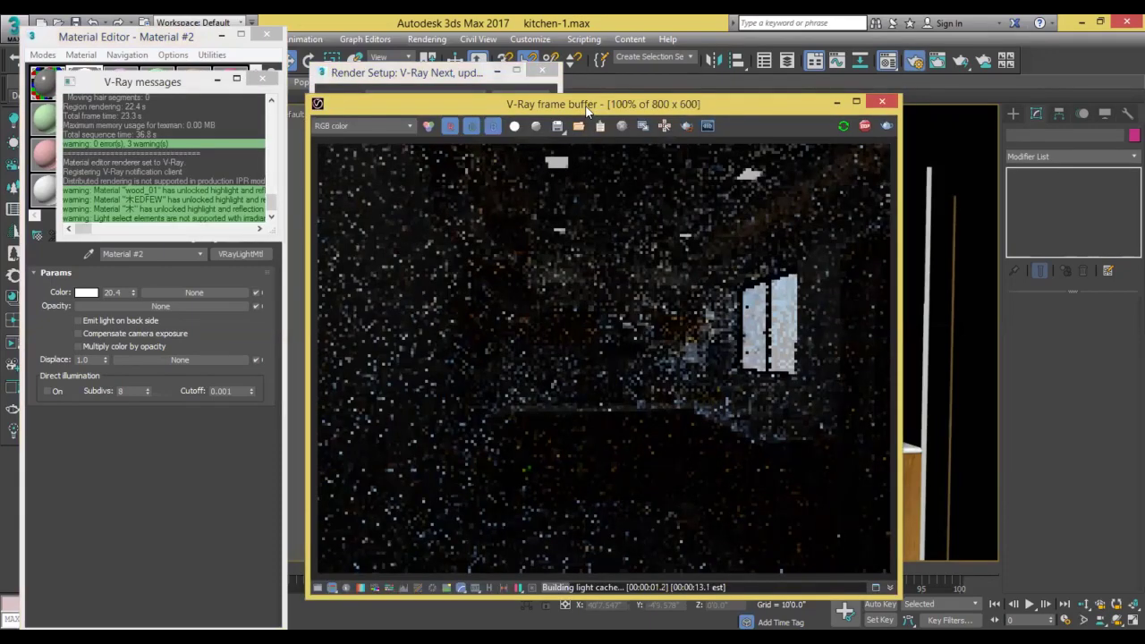
{"action": "left_click_drag", "start_coordinate": [587, 108], "coordinate": [343, 88]}
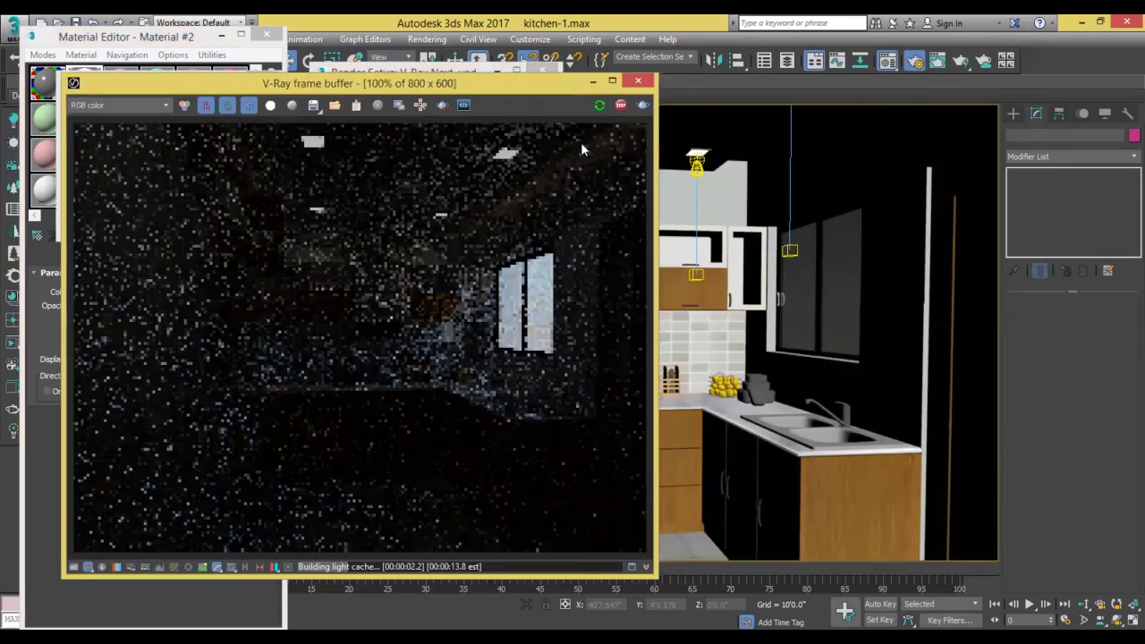
{"action": "left_click", "coordinate": [460, 71]}
{"action": "left_click", "coordinate": [541, 70]}
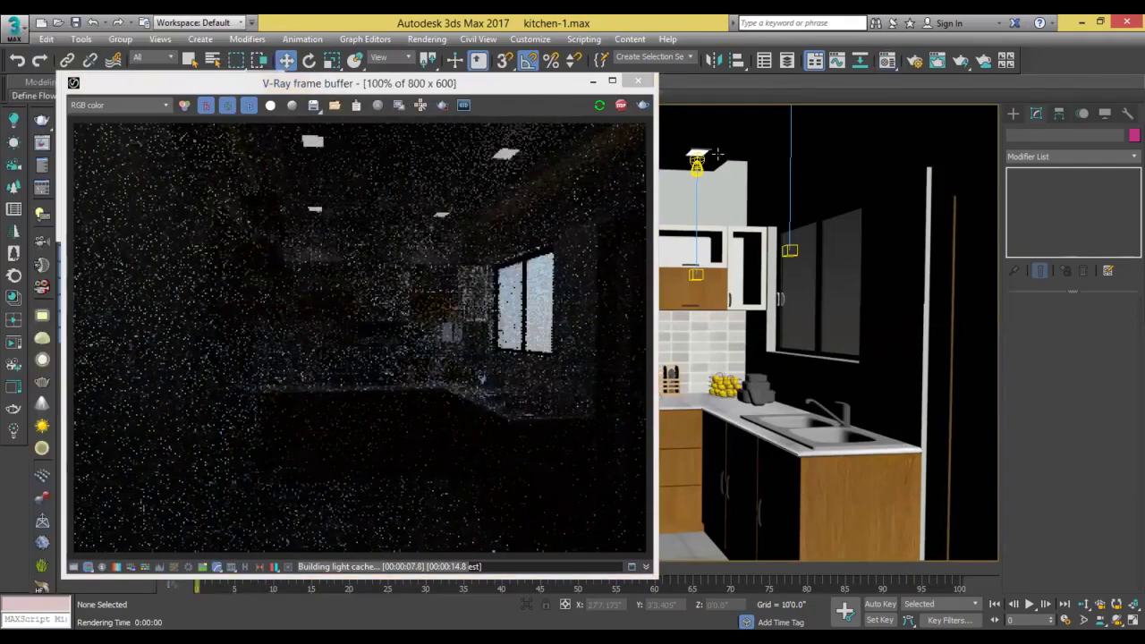
{"action": "left_click", "coordinate": [886, 60]}
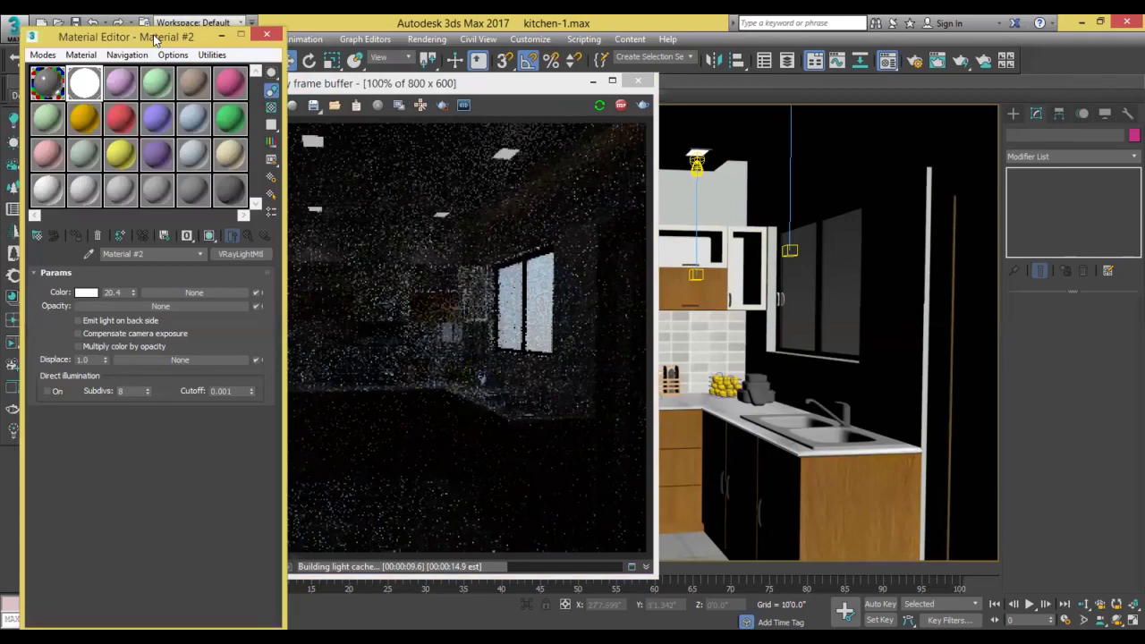
Set the VRayLightMtl Color multiplier to 49.5.
{"action": "left_click_drag", "start_coordinate": [154, 40], "coordinate": [146, 62]}
{"action": "left_click_drag", "start_coordinate": [125, 315], "coordinate": [124, 269]}
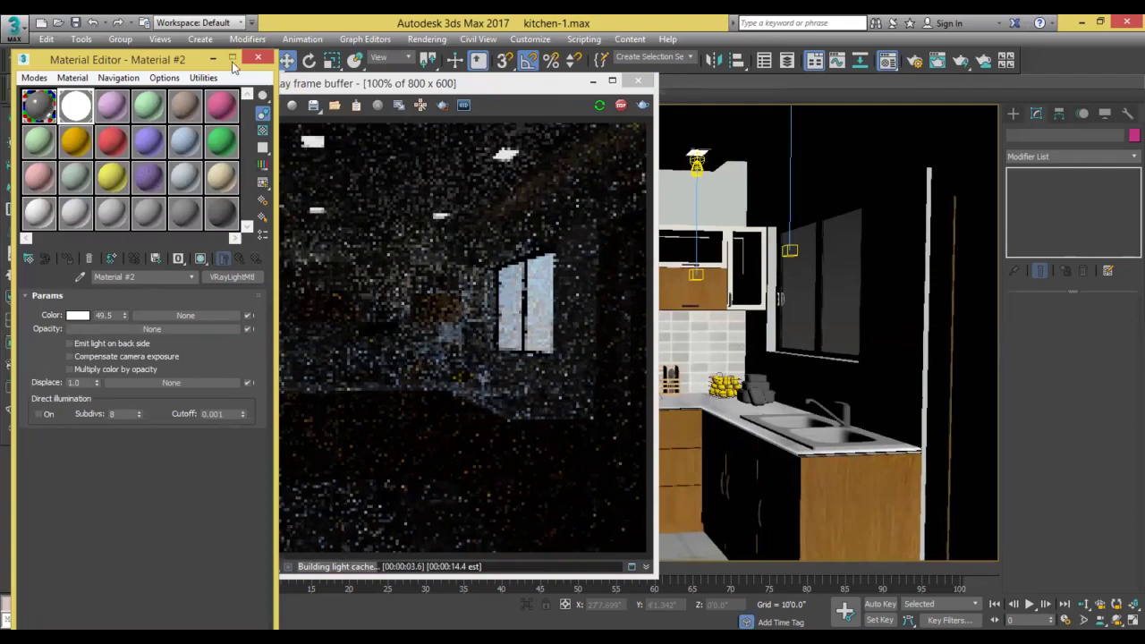
{"action": "key", "text": "m"}
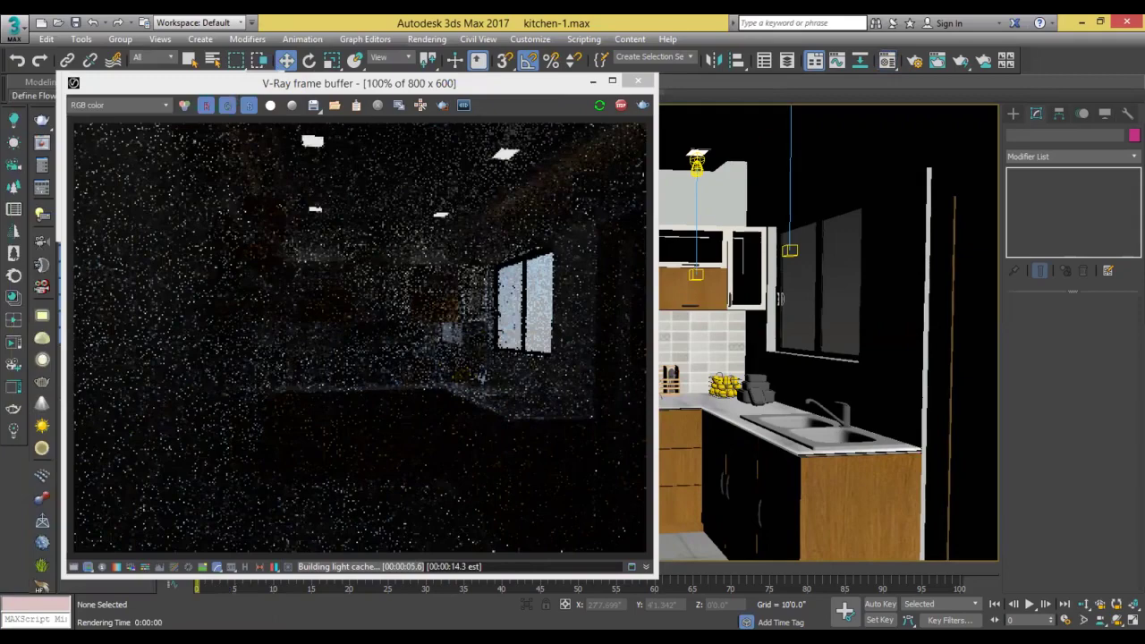
Open ceiling light group Group039 and raise VRayIES006's intensity to 32799, re-rendering.
{"action": "left_click", "coordinate": [698, 163]}
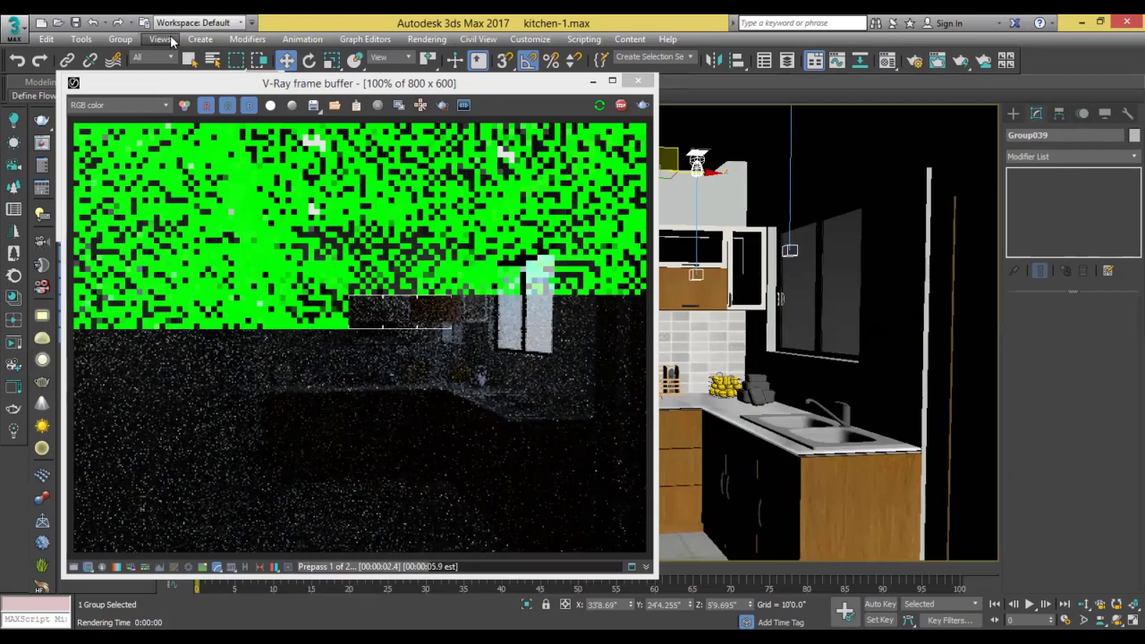
{"action": "left_click", "coordinate": [120, 38]}
{"action": "left_click", "coordinate": [134, 72]}
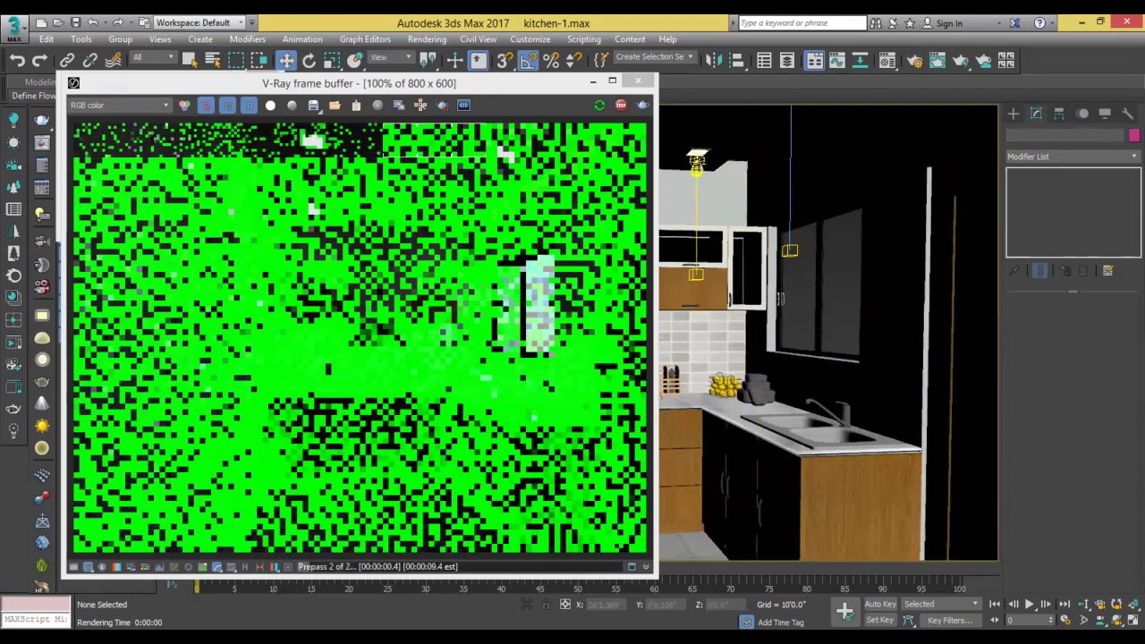
{"action": "left_click", "coordinate": [696, 163]}
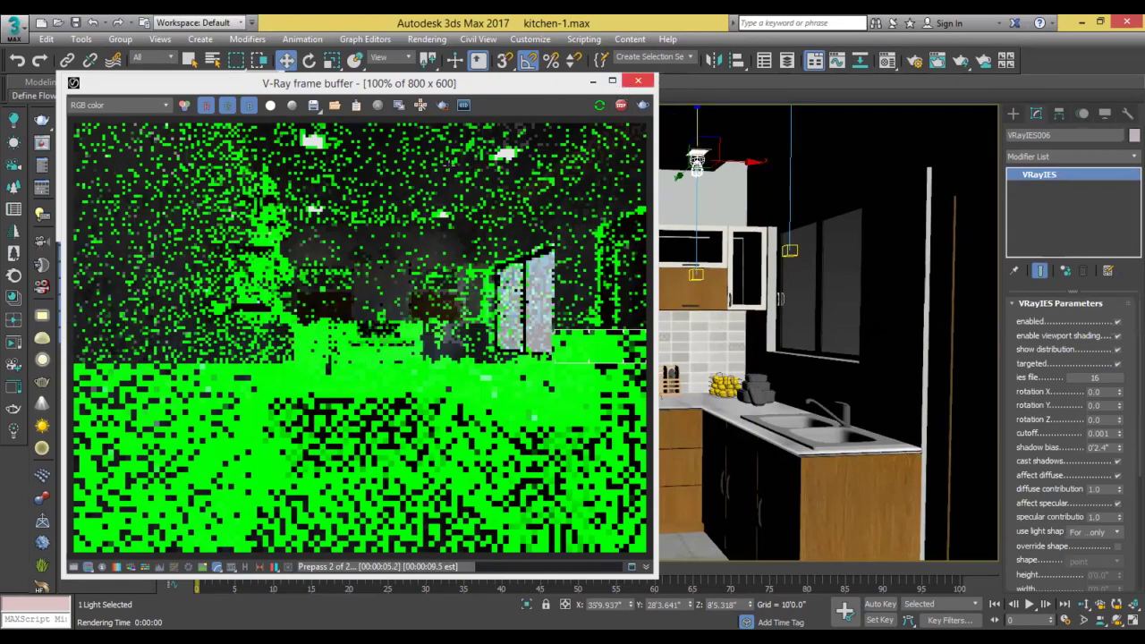
{"action": "left_click", "coordinate": [637, 81]}
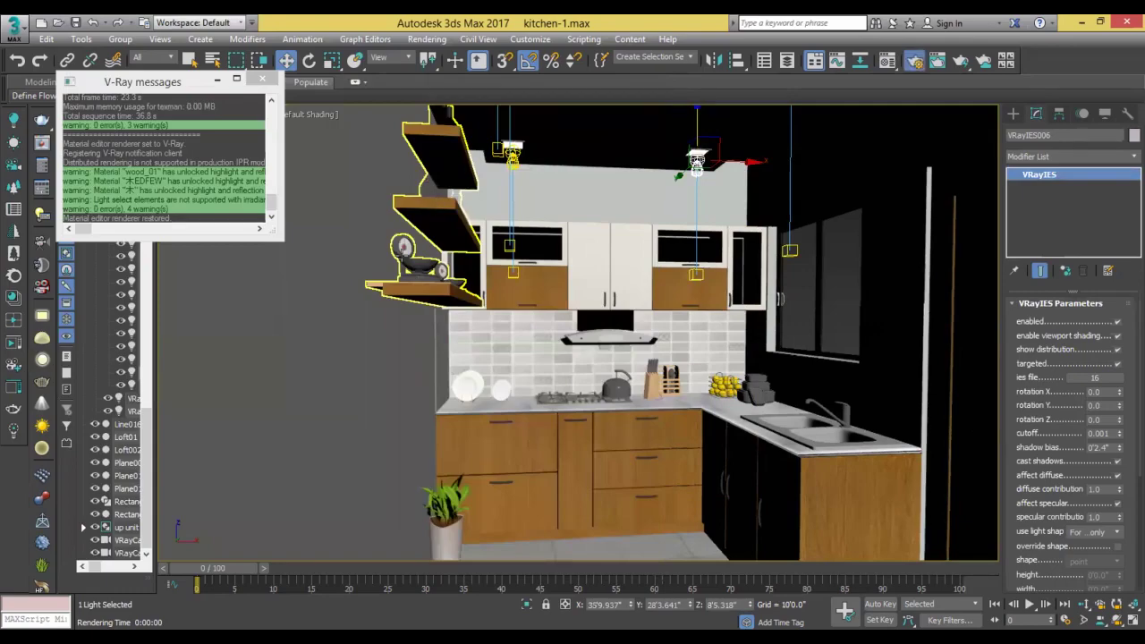
{"action": "key", "text": "F10"}
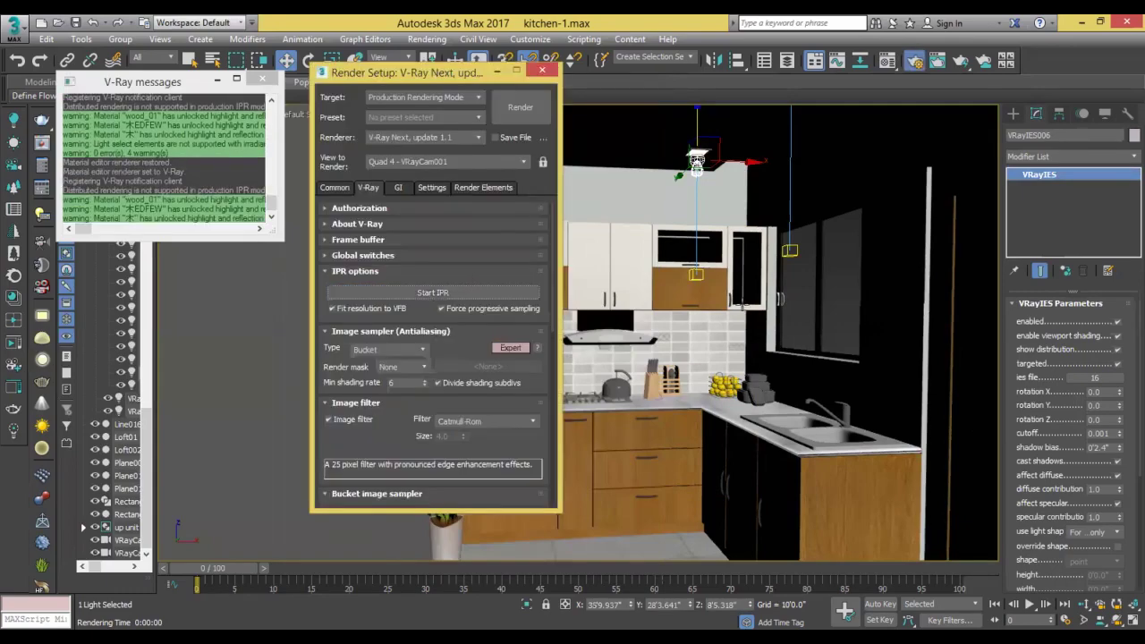
{"action": "key", "text": "shift+q"}
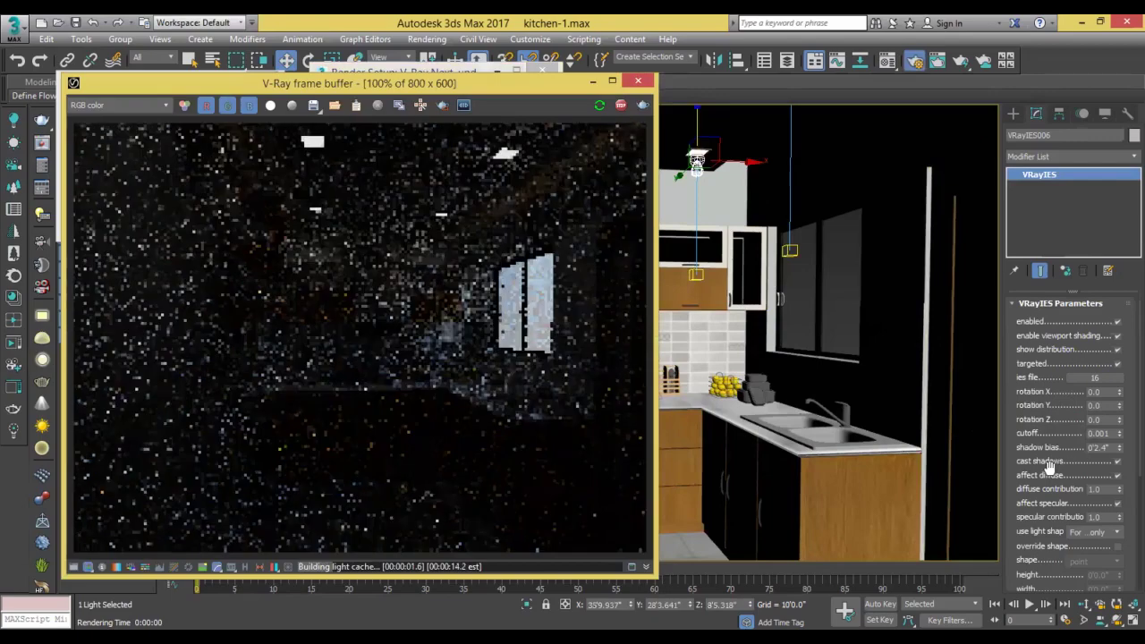
{"action": "scroll", "coordinate": [1050, 467], "scroll_direction": "down", "scroll_amount": 5}
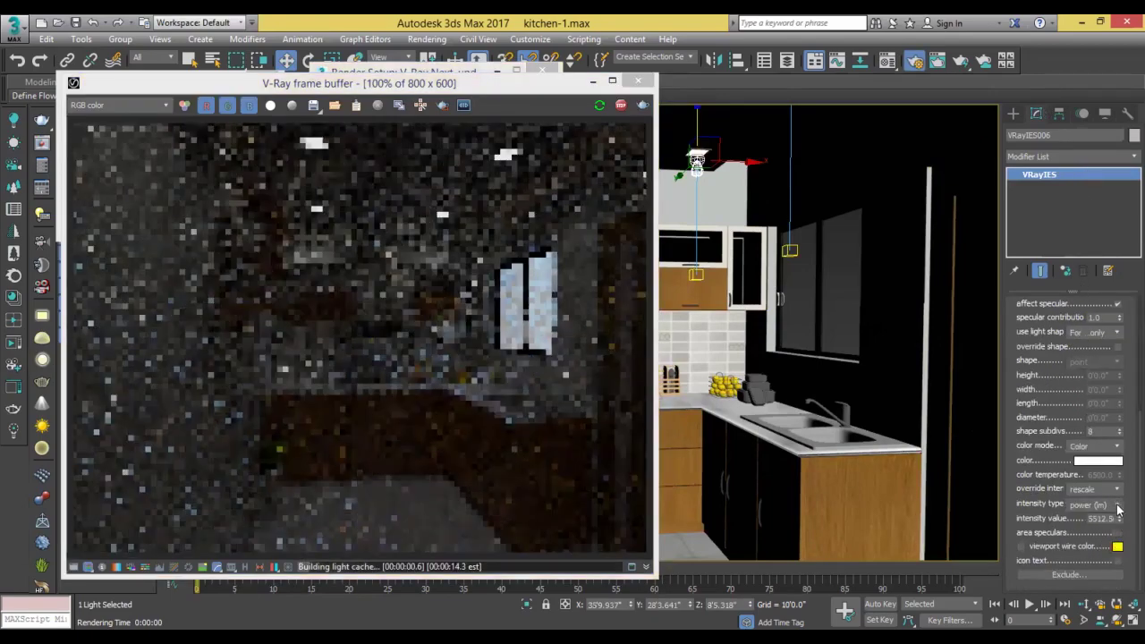
{"action": "left_click_drag", "start_coordinate": [1119, 519], "coordinate": [1121, 221]}
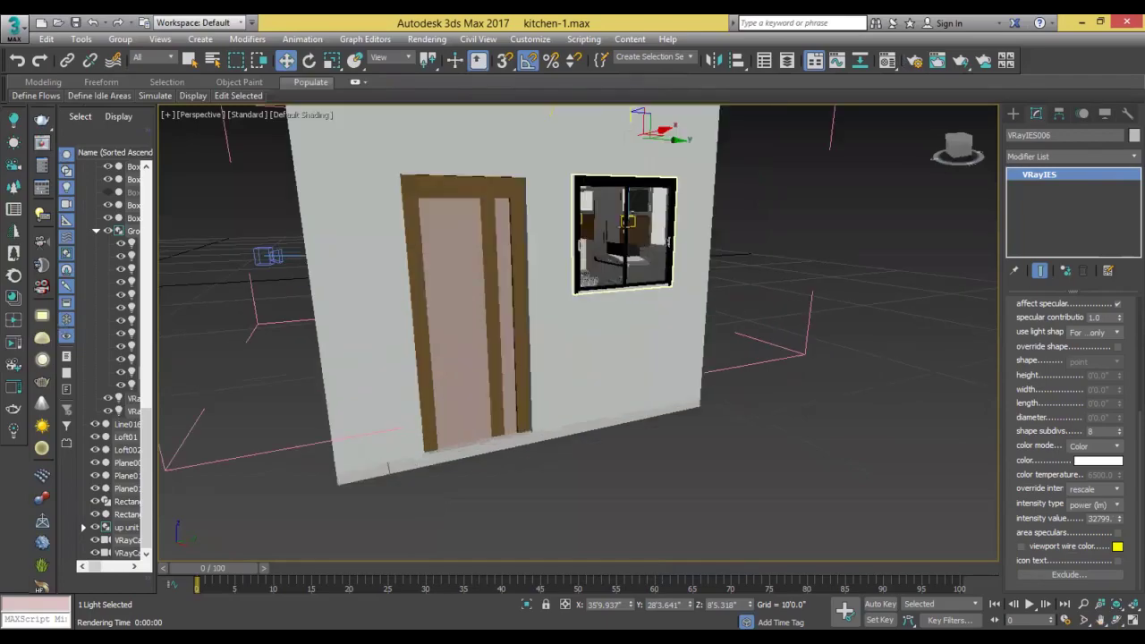
In the VRayCam001 view, inspect the left and right ceiling VRayIES lights.
{"action": "key", "text": "c"}
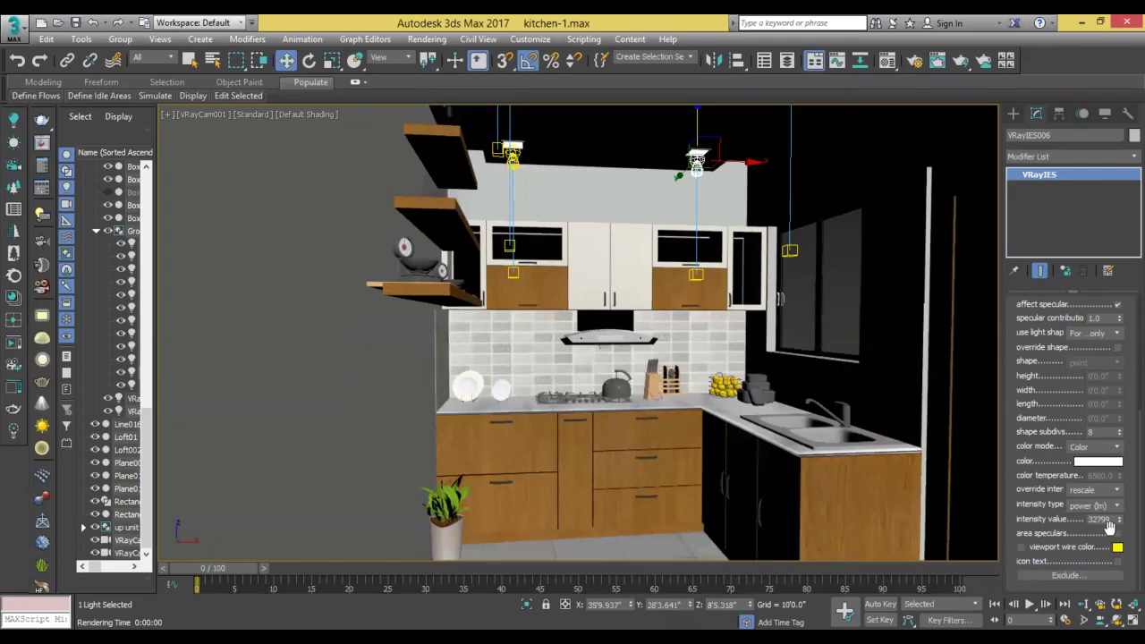
{"action": "left_click", "coordinate": [512, 156]}
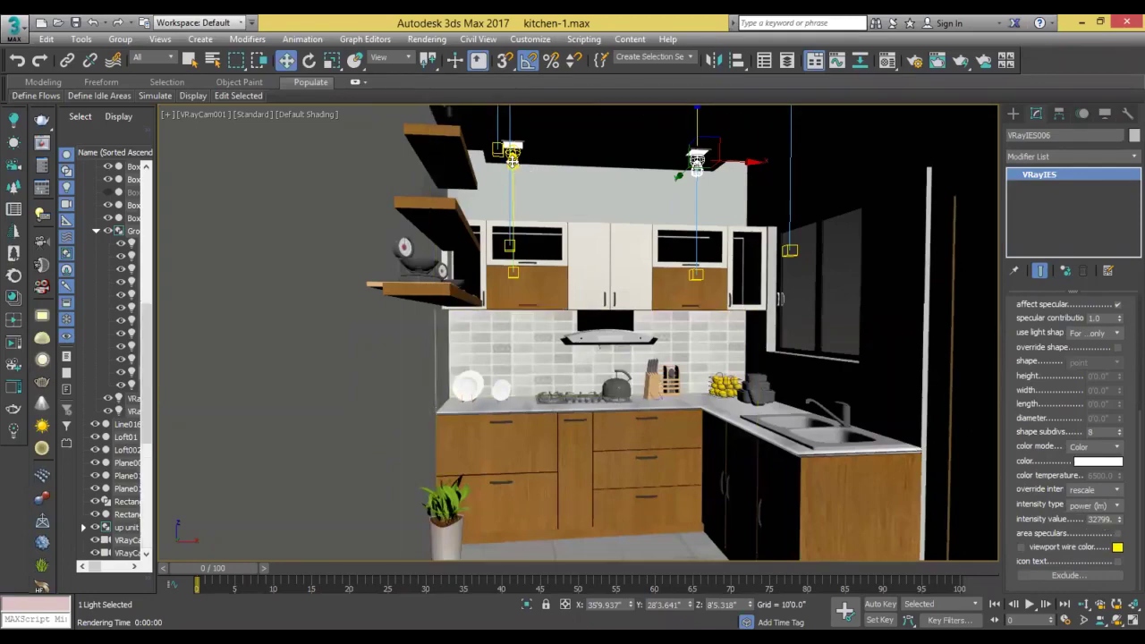
{"action": "left_click", "coordinate": [697, 166]}
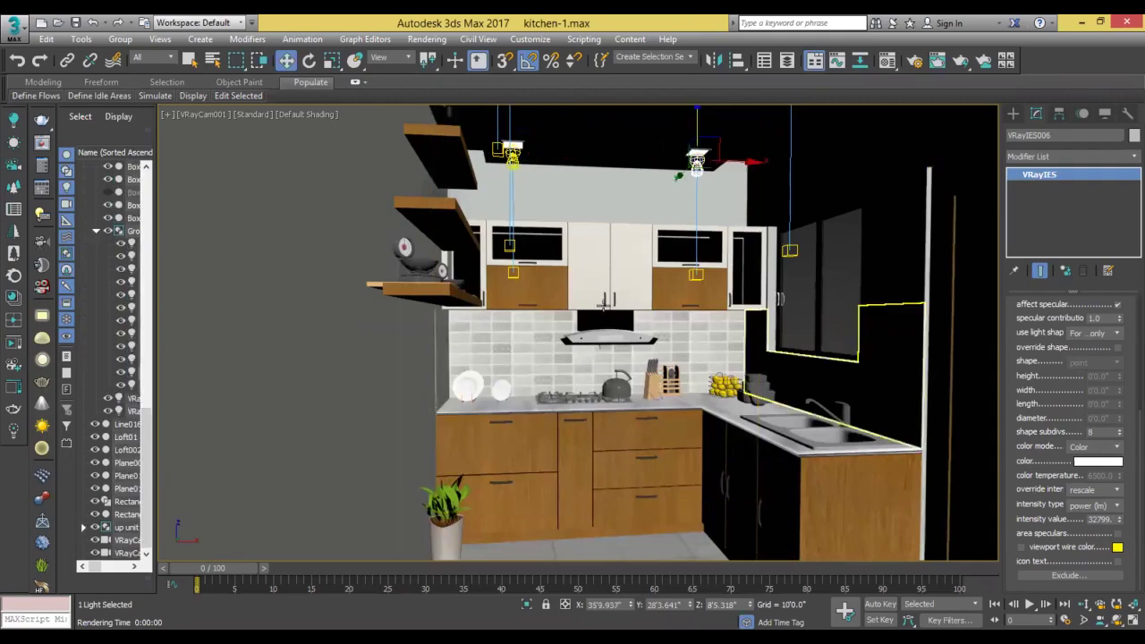
{"action": "left_click", "coordinate": [512, 157]}
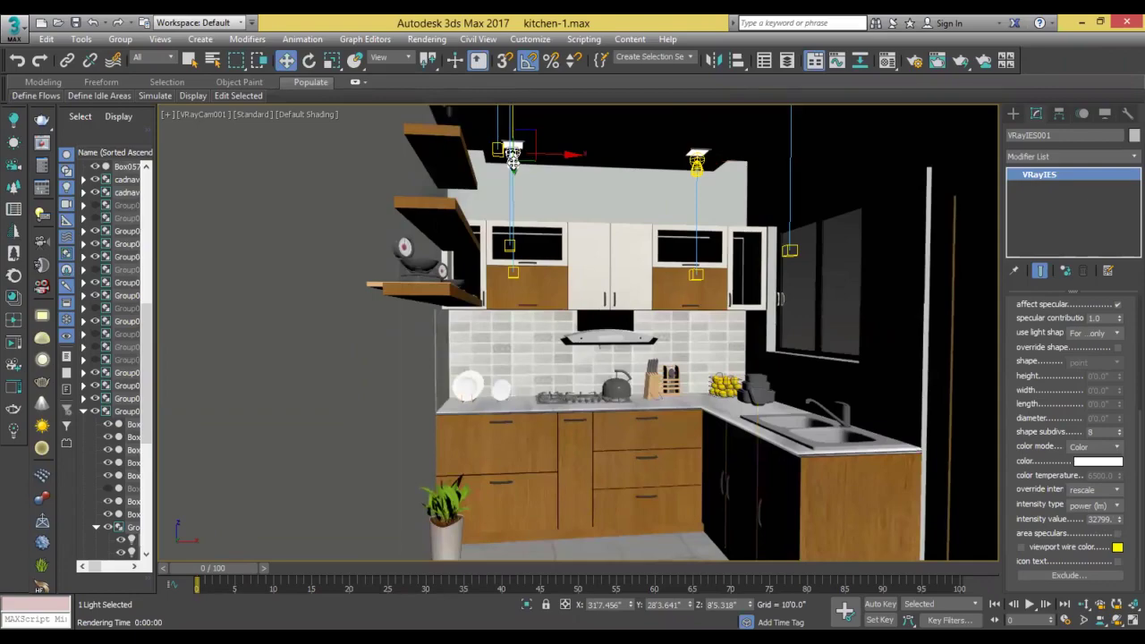
Leave the camera for a free perspective view of the window wall.
{"action": "mouse_move", "coordinate": [671, 228]}
{"action": "middle_mouse_down"}
{"action": "mouse_move", "coordinate": [681, 238]}
{"action": "mouse_move", "coordinate": [620, 292]}
{"action": "mouse_move", "coordinate": [581, 296]}
{"action": "mouse_move", "coordinate": [626, 287]}
{"action": "middle_mouse_up"}
{"action": "key", "text": "p"}
{"action": "scroll", "coordinate": [682, 238], "scroll_direction": "down", "scroll_amount": 5}
{"action": "scroll", "coordinate": [582, 295], "scroll_direction": "up", "scroll_amount": 3}
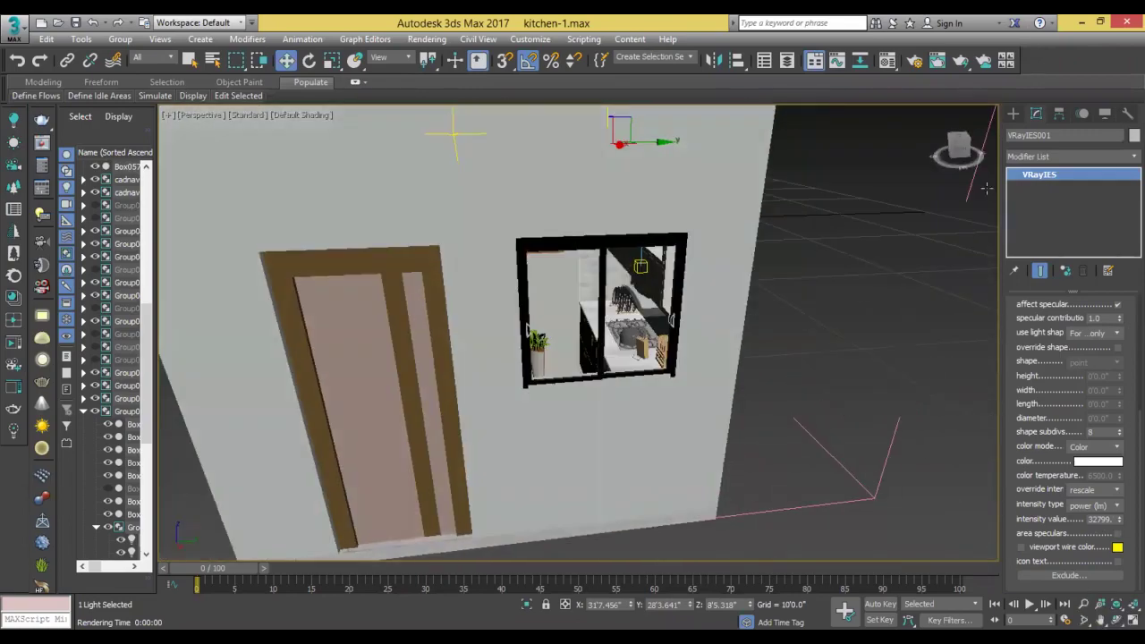
Draw a V-Ray plane light over the window's left pane.
{"action": "left_click", "coordinate": [1012, 115]}
{"action": "left_click", "coordinate": [1049, 134]}
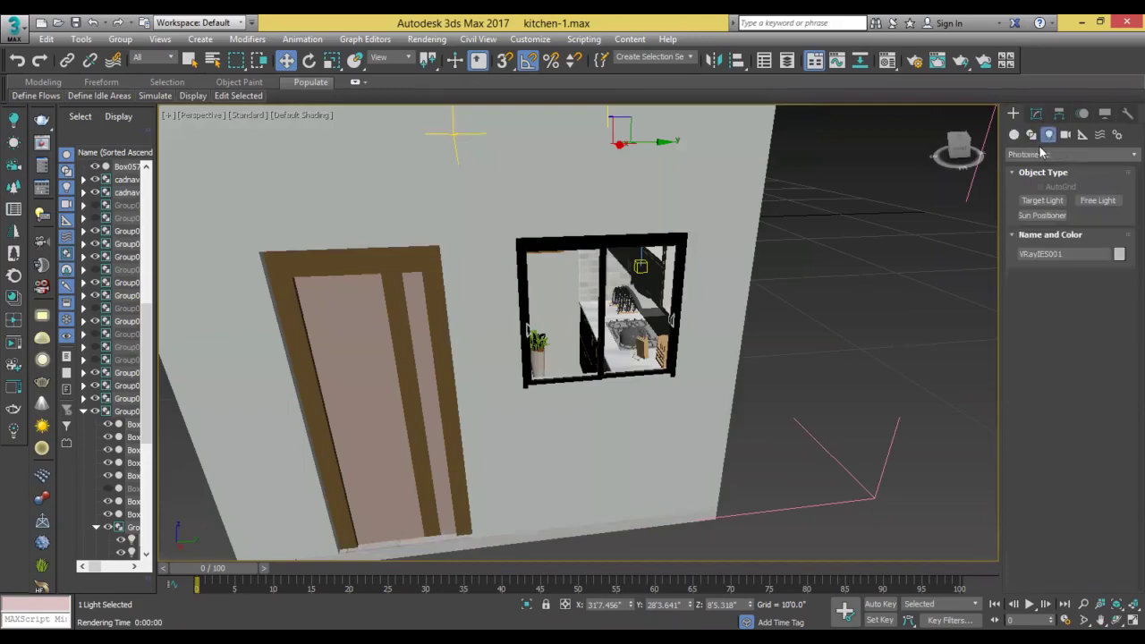
{"action": "left_click", "coordinate": [1037, 154]}
{"action": "left_click", "coordinate": [1029, 192]}
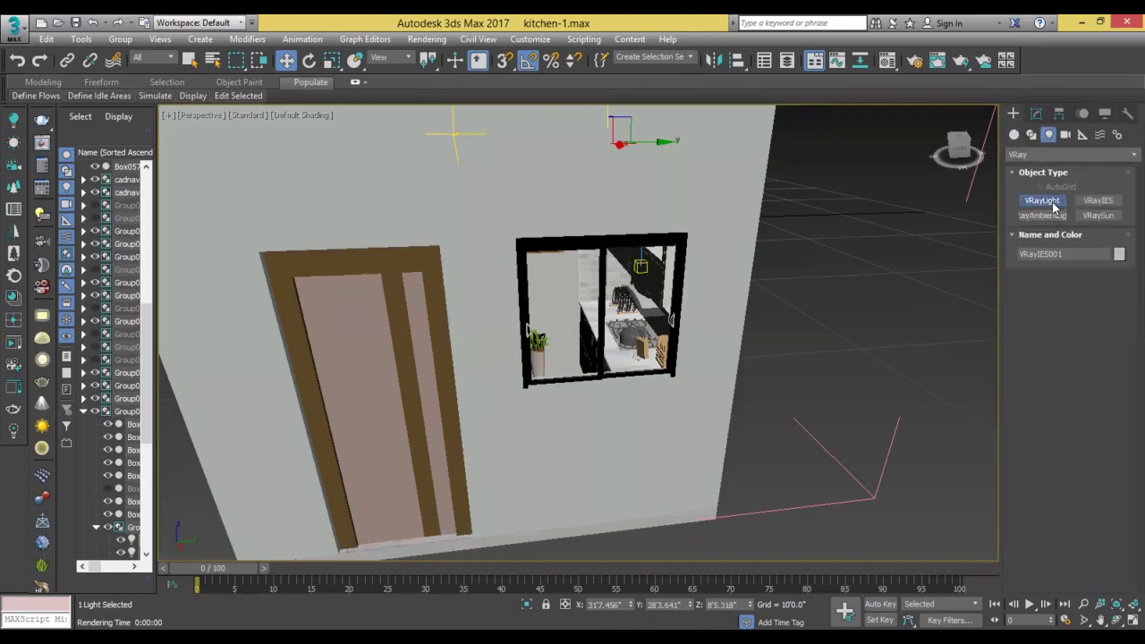
{"action": "left_click", "coordinate": [1041, 201]}
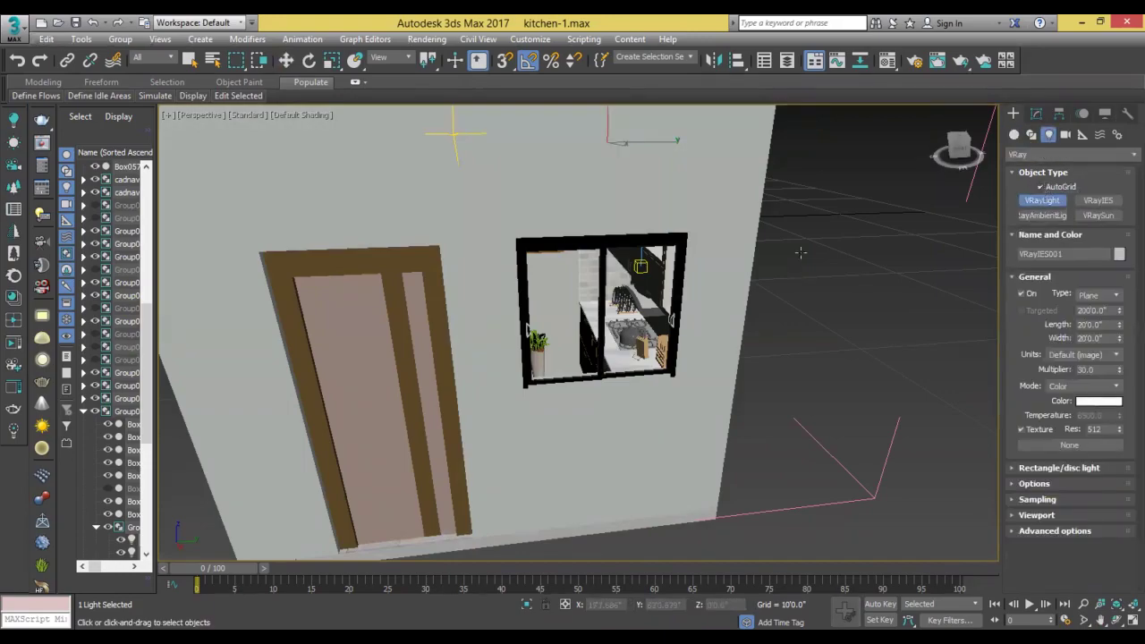
{"action": "middle_click_drag", "start_coordinate": [829, 298], "coordinate": [788, 282], "text": "alt"}
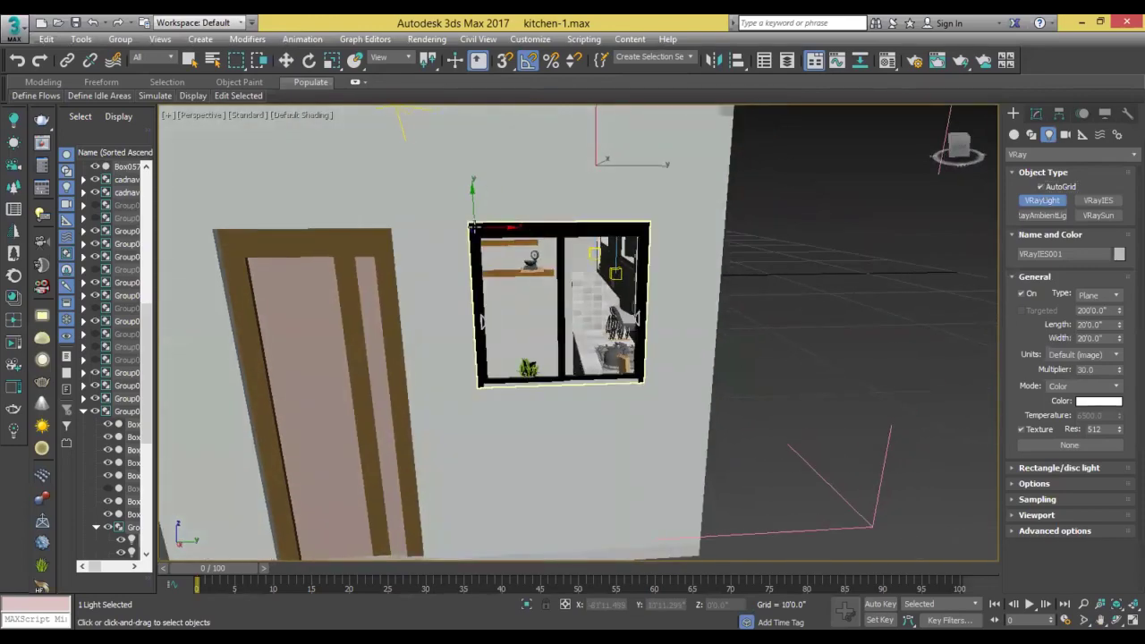
{"action": "left_click_drag", "start_coordinate": [477, 230], "coordinate": [553, 374]}
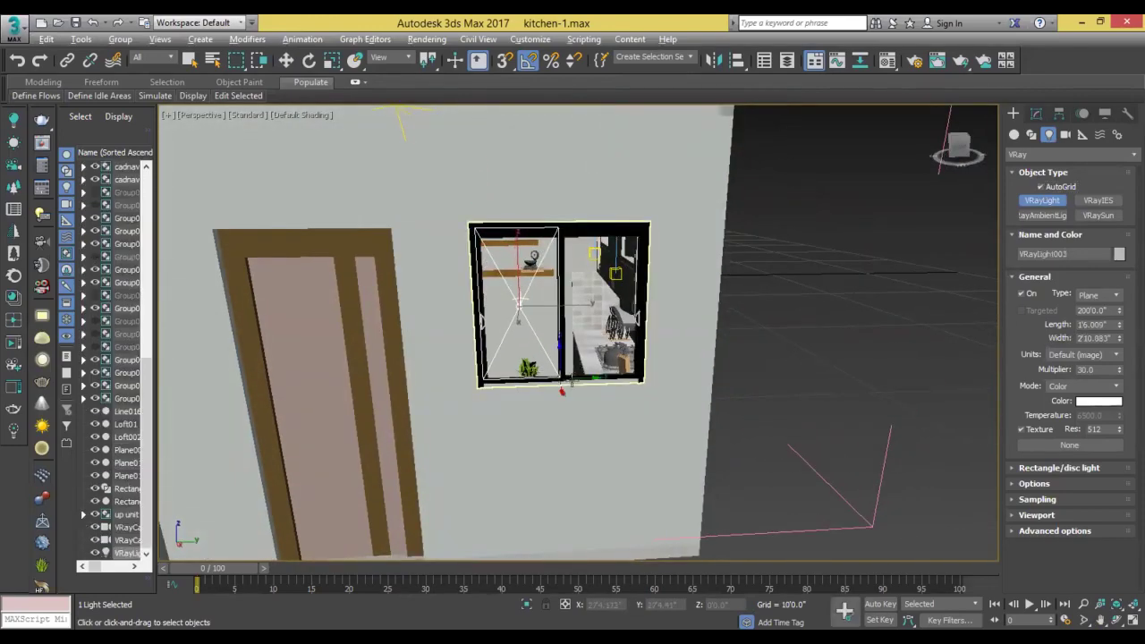
Instance the plane light onto the right pane and return to the kitchen camera view.
{"action": "middle_click_drag", "start_coordinate": [554, 374], "coordinate": [546, 331], "text": "alt"}
{"action": "key", "text": "w"}
{"action": "left_click_drag", "start_coordinate": [547, 331], "coordinate": [637, 305], "text": "shift"}
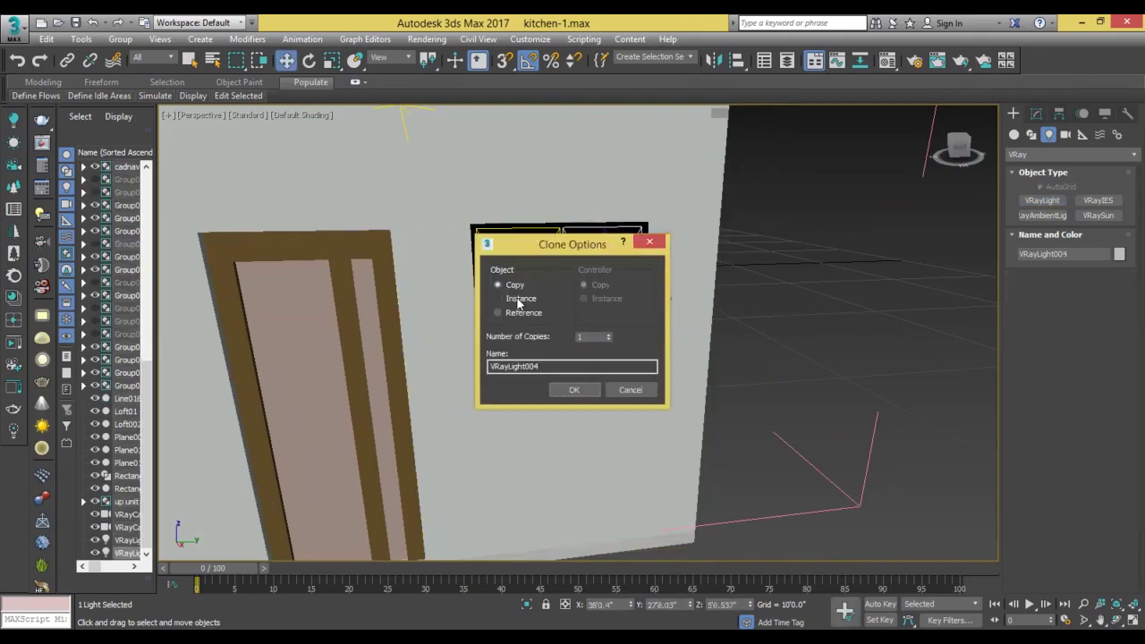
{"action": "left_click", "coordinate": [517, 300]}
{"action": "left_click", "coordinate": [574, 390]}
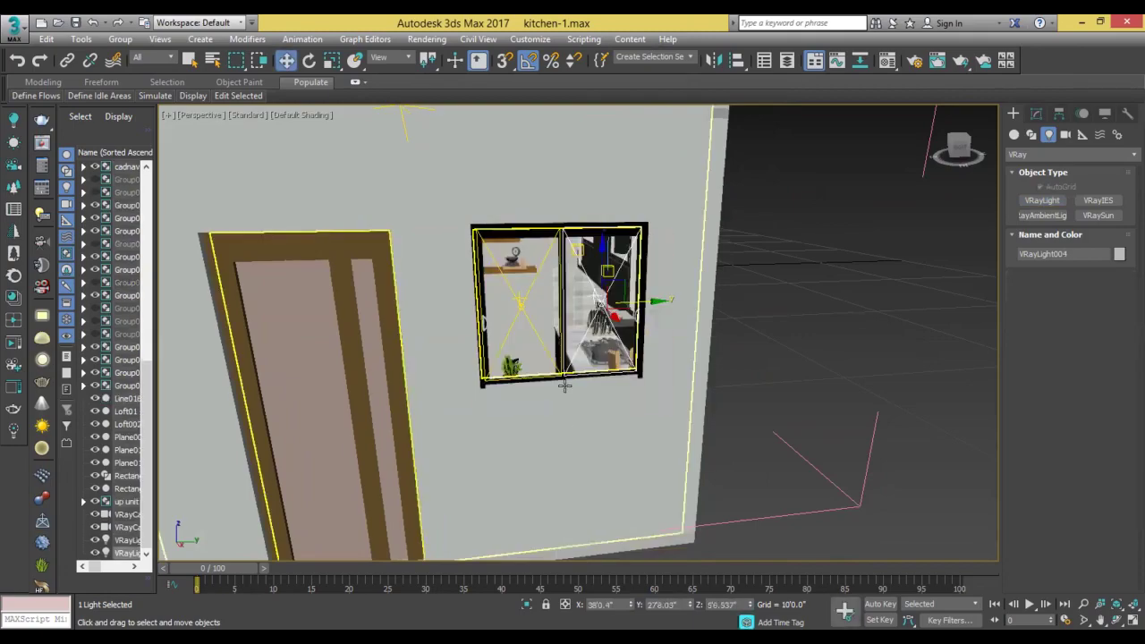
{"action": "key", "text": "c"}
{"action": "middle_click_drag", "start_coordinate": [626, 385], "coordinate": [619, 383]}
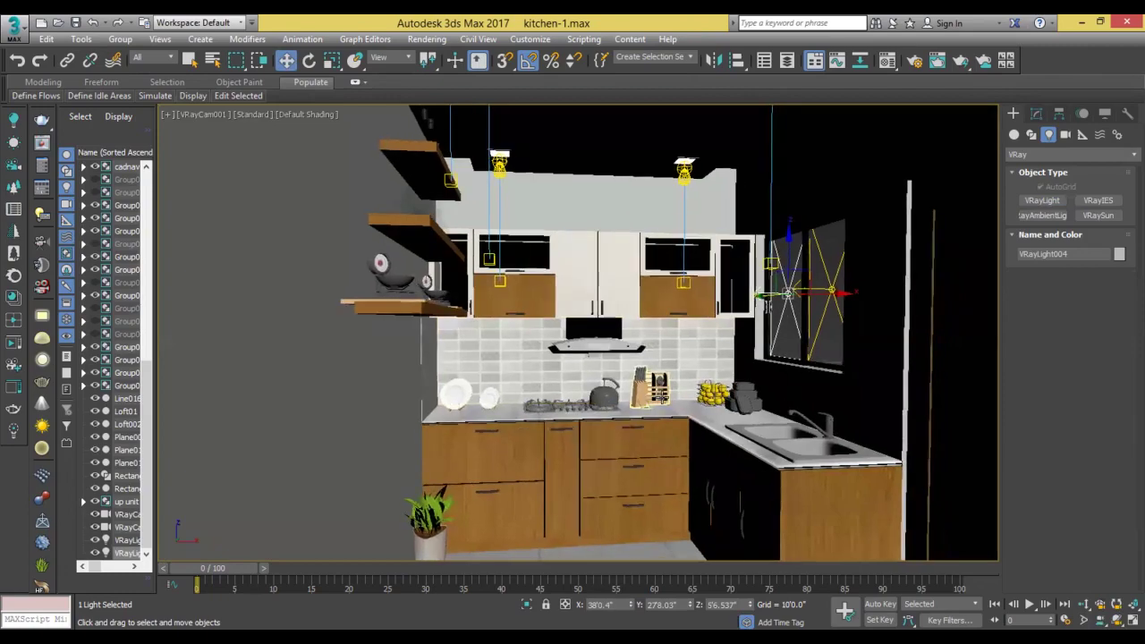
Start an interactive render, set the window plane light multiplier to 120, and re-render.
{"action": "key", "text": "F10"}
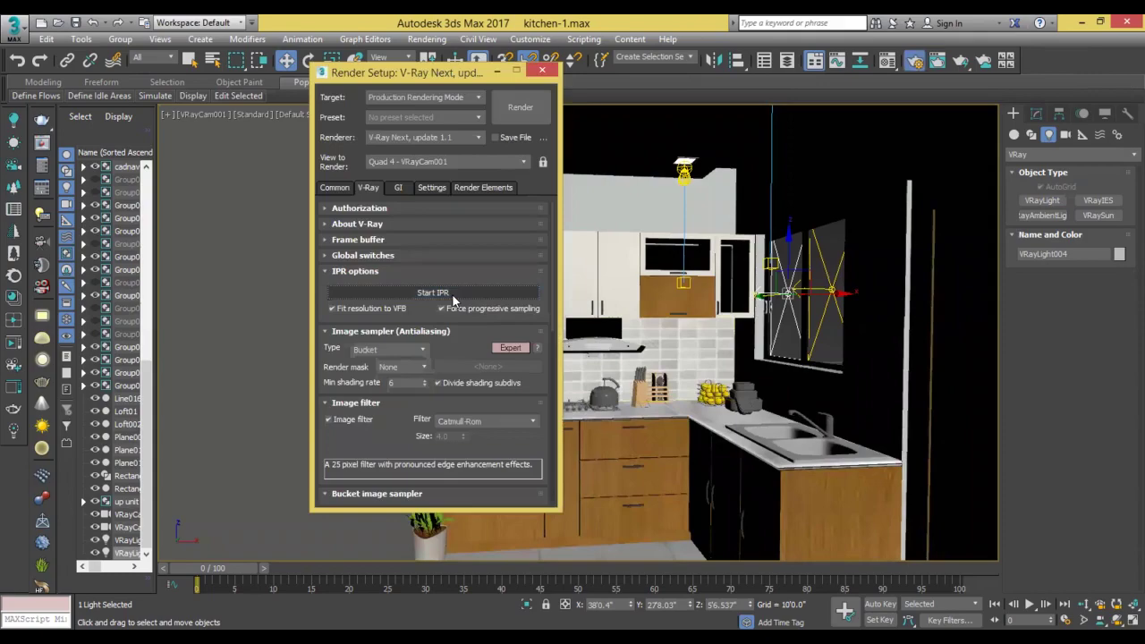
{"action": "left_click", "coordinate": [452, 296]}
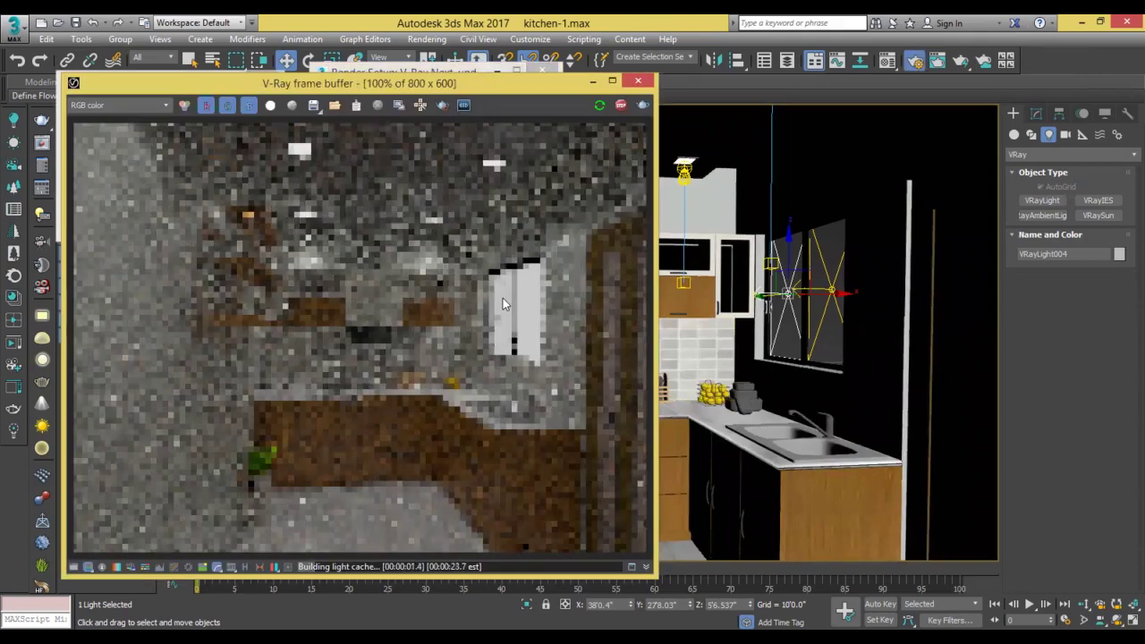
{"action": "left_click", "coordinate": [1036, 114]}
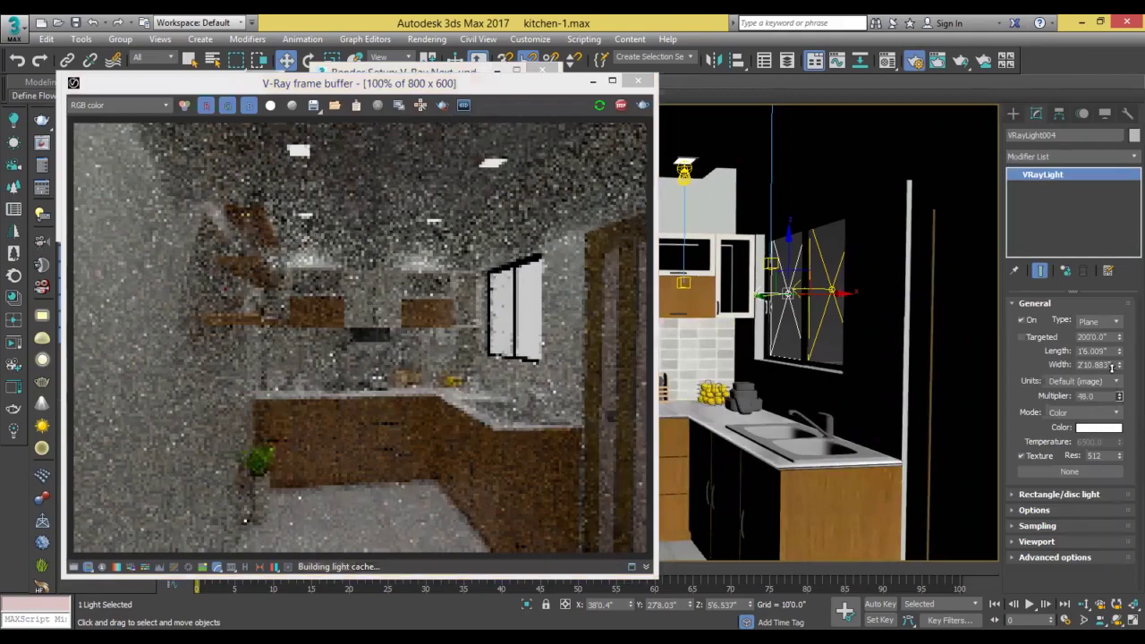
{"action": "left_click_drag", "start_coordinate": [1110, 301], "coordinate": [1112, 306]}
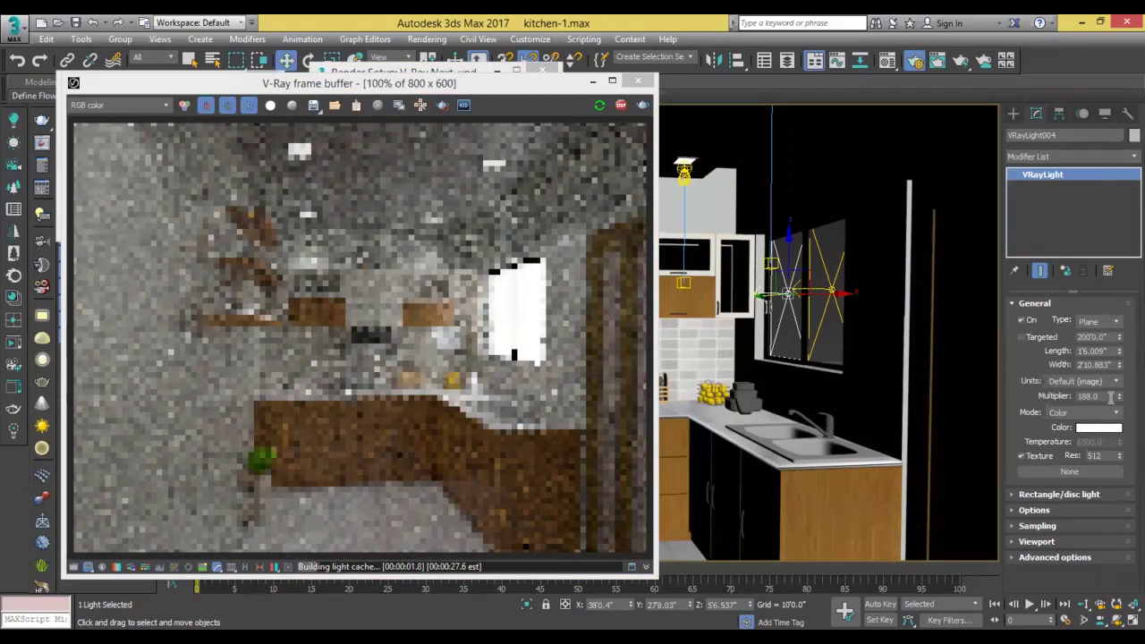
{"action": "double_click", "coordinate": [1105, 395]}
{"action": "type", "text": "120"}
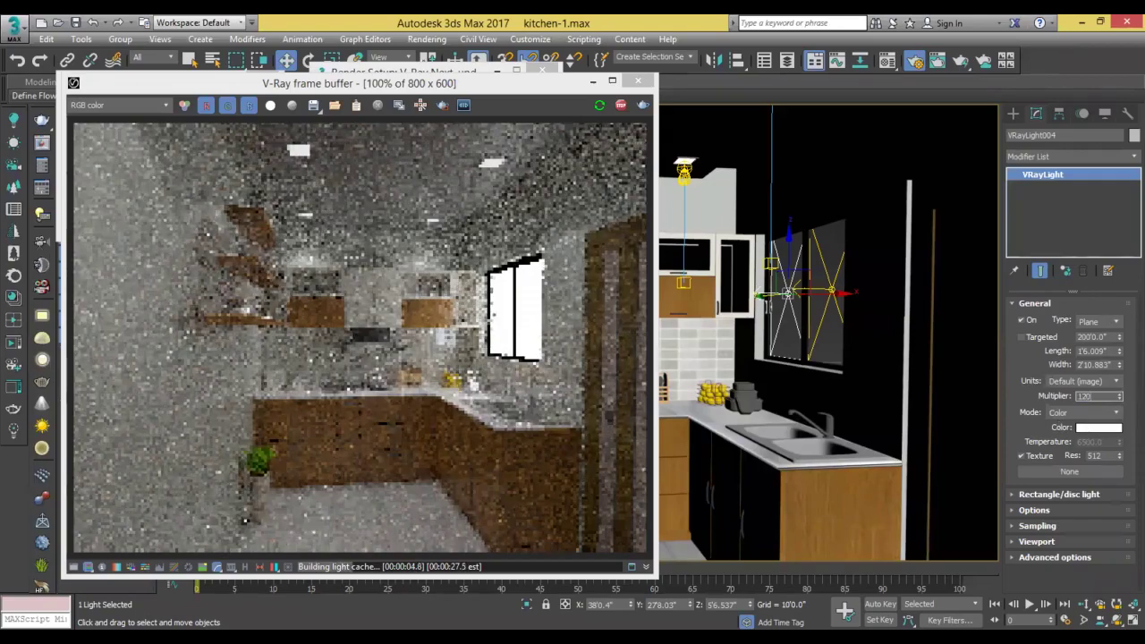
{"action": "key", "text": "Return"}
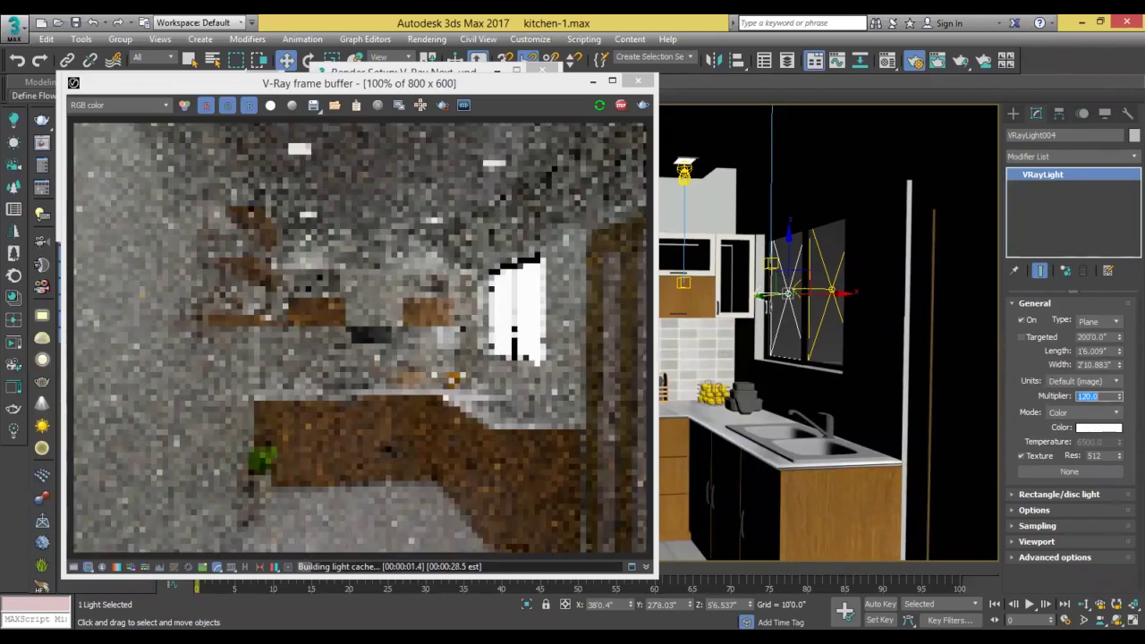
{"action": "left_click", "coordinate": [542, 72]}
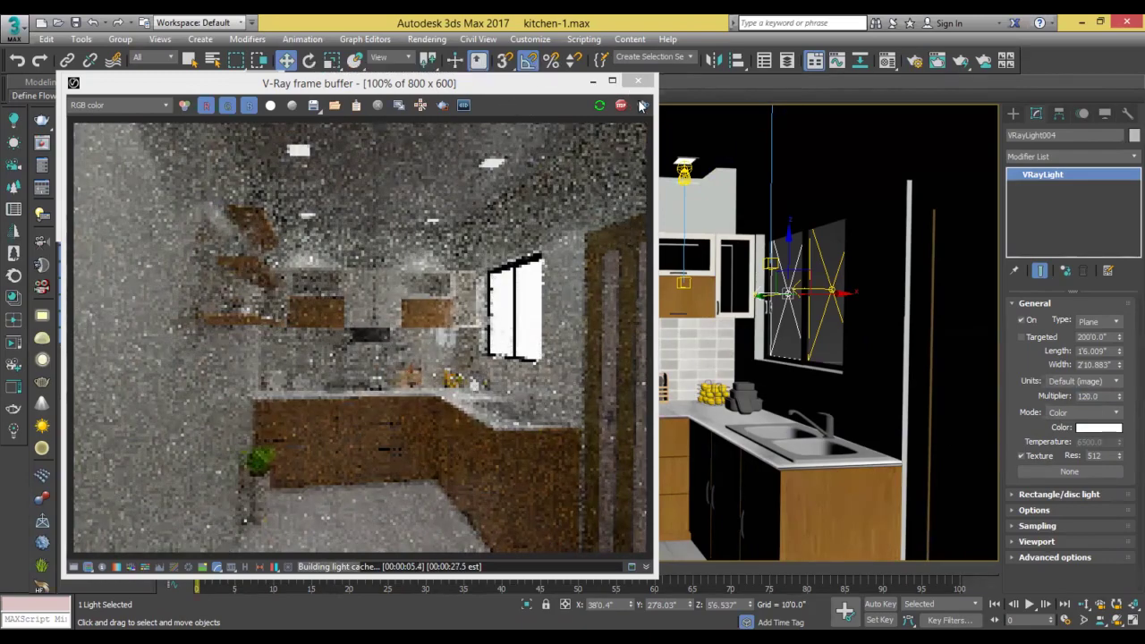
{"action": "left_click", "coordinate": [640, 106]}
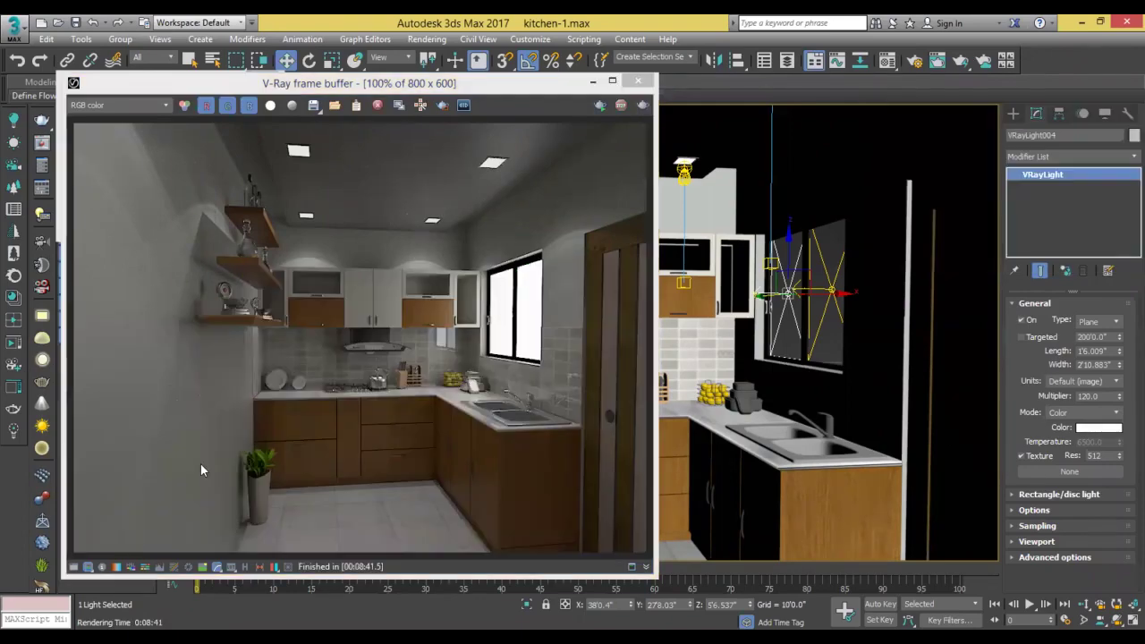
Try frame-buffer exposure correction around 2.06, then switch it off and close the buffer.
{"action": "left_click", "coordinate": [73, 568]}
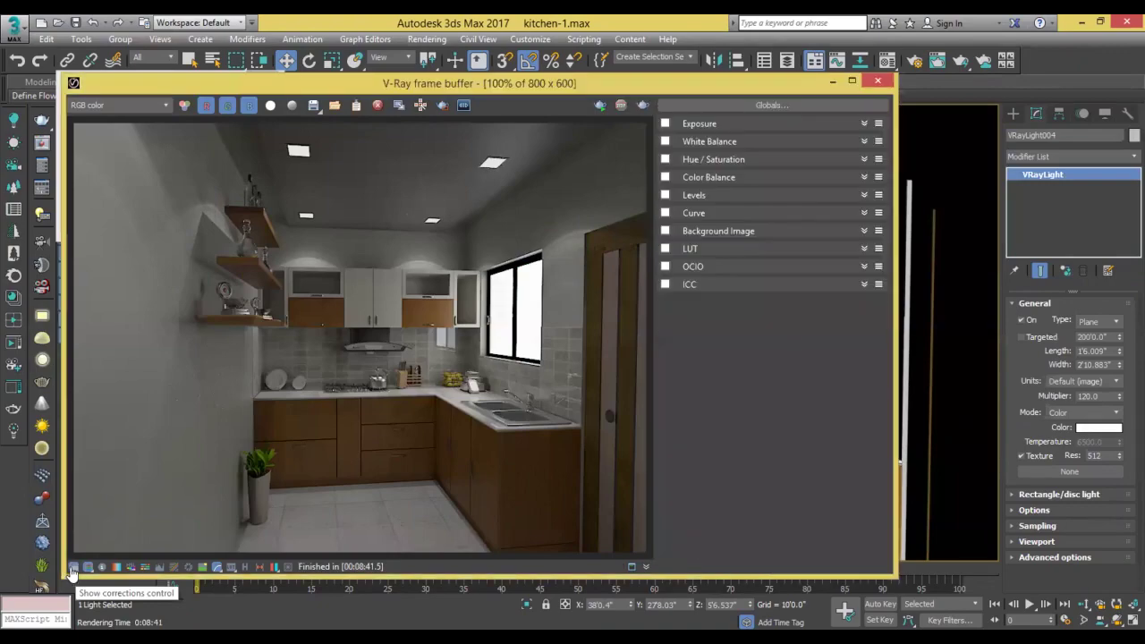
{"action": "left_click", "coordinate": [665, 123]}
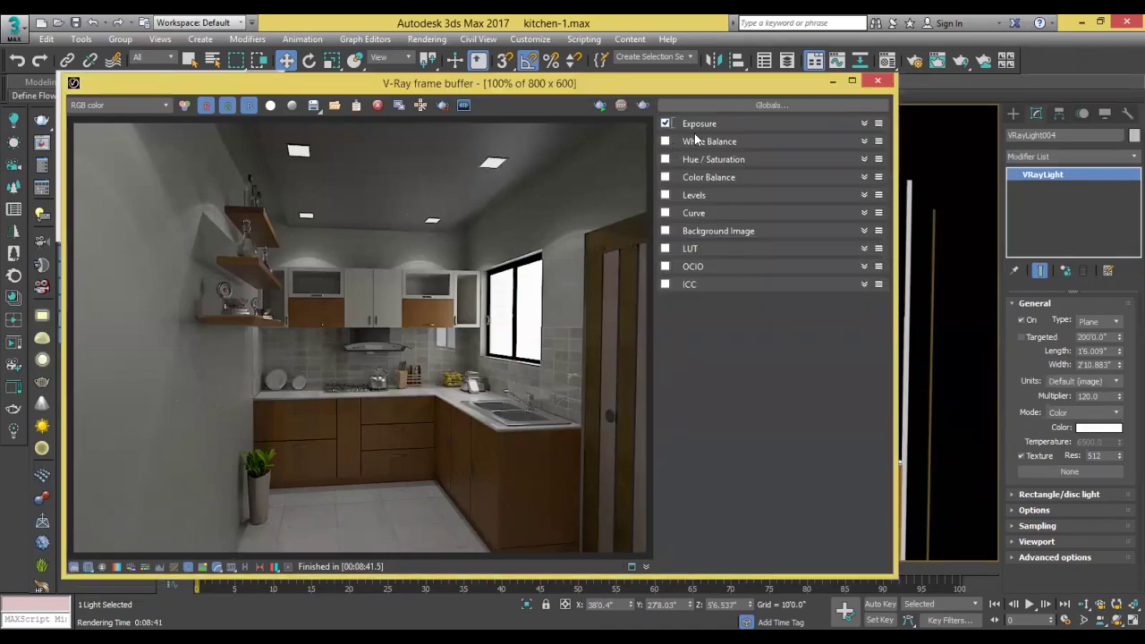
{"action": "left_click", "coordinate": [700, 125]}
{"action": "left_click_drag", "start_coordinate": [758, 154], "coordinate": [802, 162]}
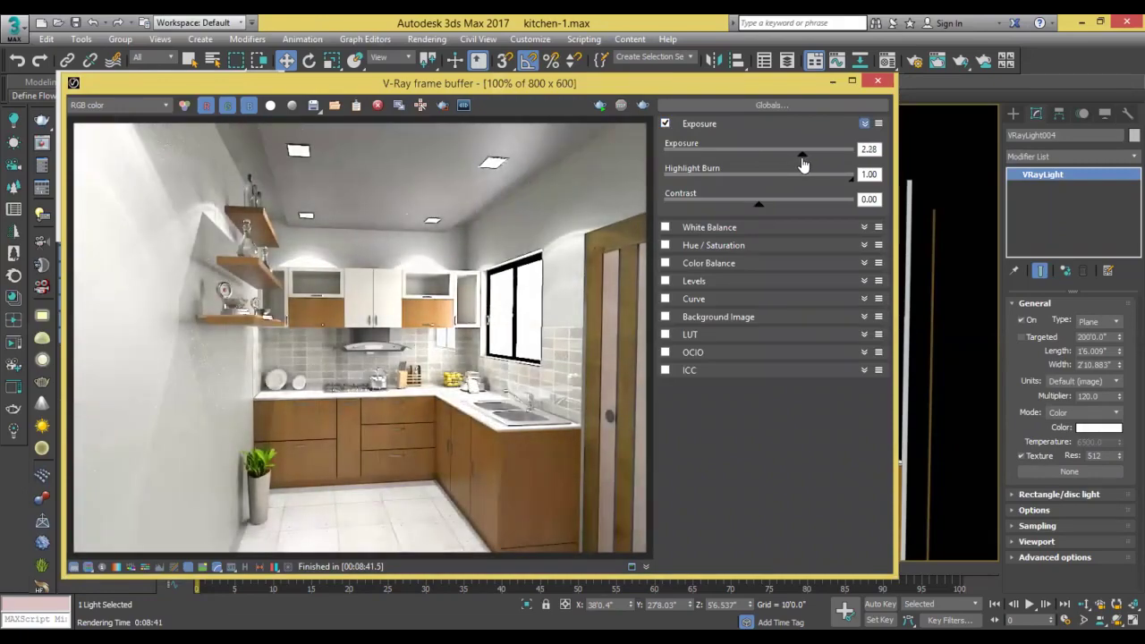
{"action": "left_click_drag", "start_coordinate": [803, 164], "coordinate": [797, 160]}
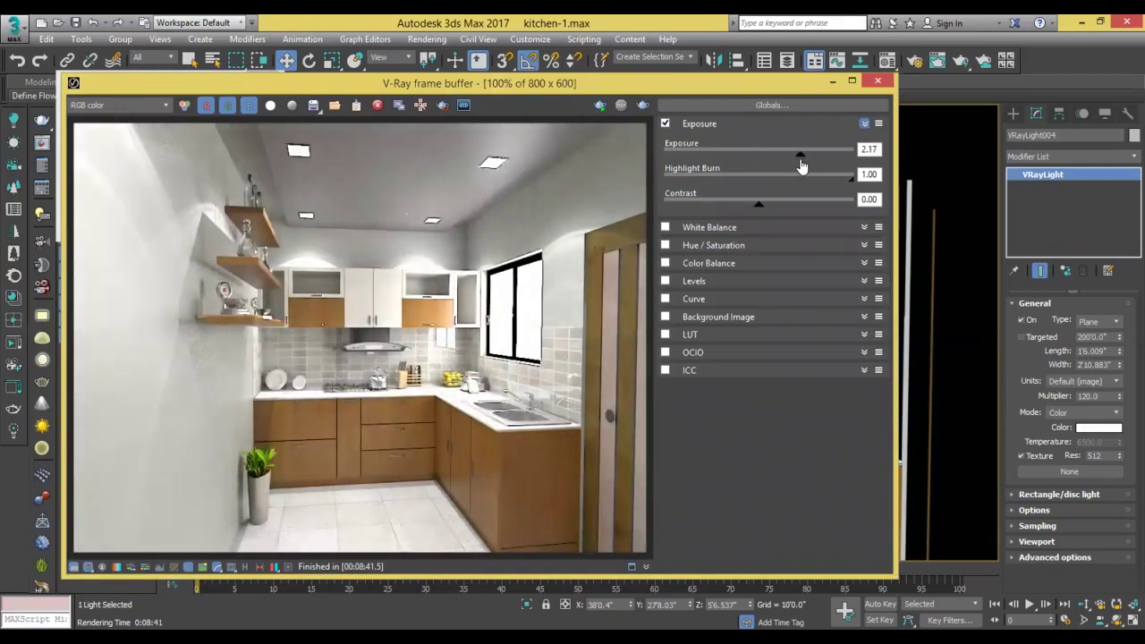
{"action": "left_click", "coordinate": [665, 124]}
{"action": "left_click", "coordinate": [879, 83]}
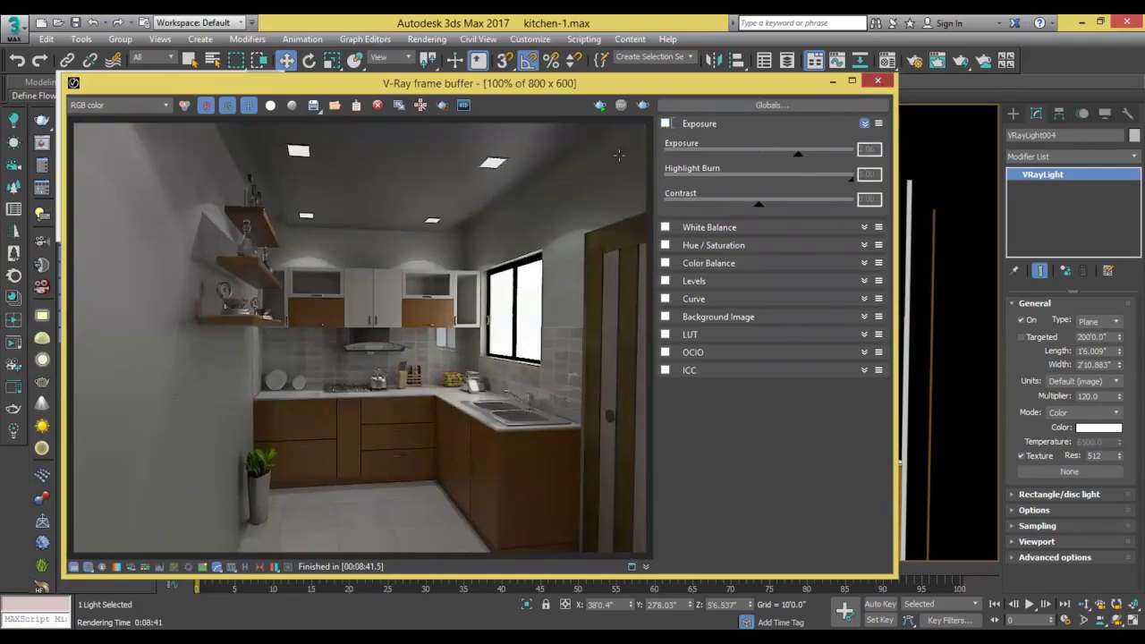
{"action": "scroll", "coordinate": [582, 164], "scroll_direction": "up", "scroll_amount": 5}
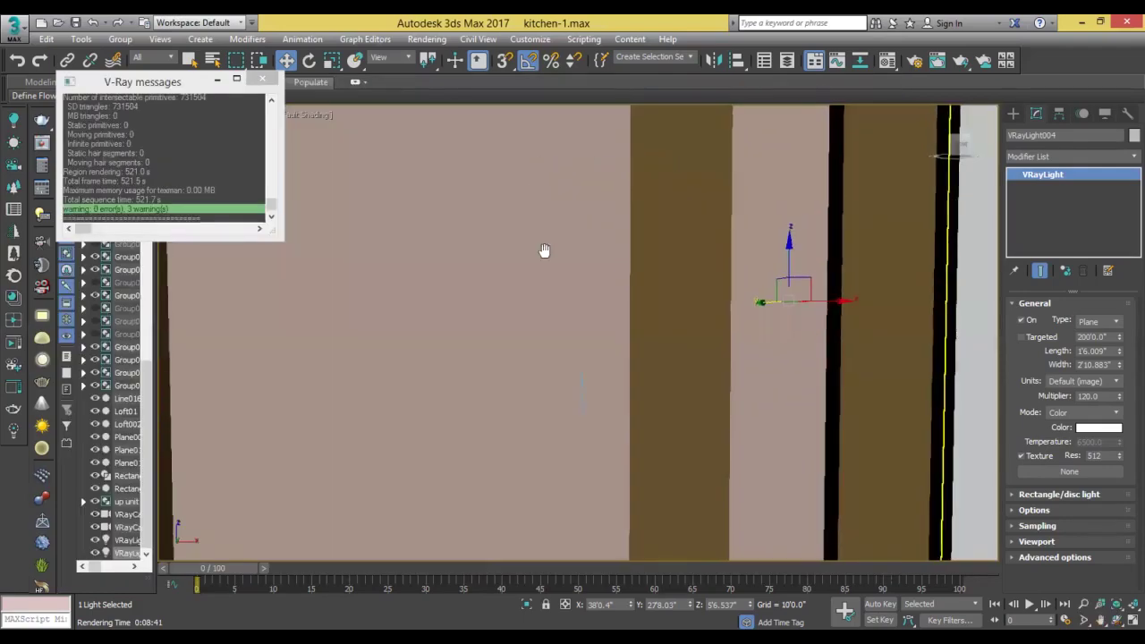
Select the Box001 room shell and give Material #3 a cream diffuse colour (240, 228, 158).
{"action": "scroll", "coordinate": [544, 250], "scroll_direction": "down", "scroll_amount": 5}
{"action": "scroll", "coordinate": [555, 222], "scroll_direction": "down", "scroll_amount": 5}
{"action": "mouse_move", "coordinate": [606, 301]}
{"action": "middle_mouse_down", "text": "alt"}
{"action": "mouse_move", "coordinate": [665, 324]}
{"action": "mouse_move", "coordinate": [649, 335]}
{"action": "middle_mouse_up", "text": "alt"}
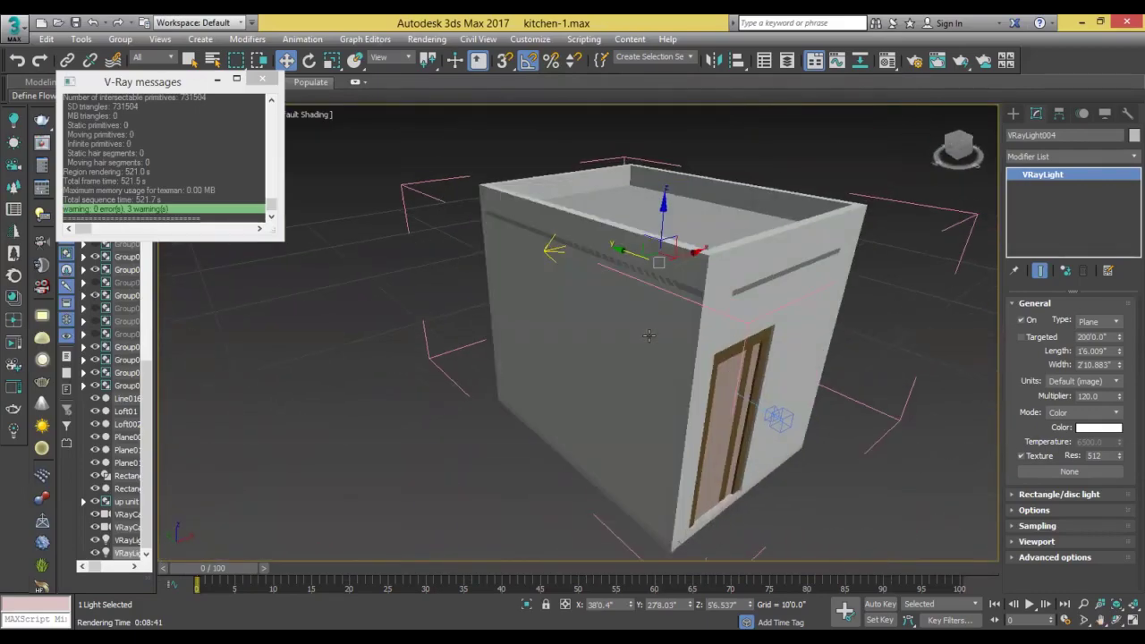
{"action": "left_click", "coordinate": [649, 336]}
{"action": "key", "text": "c"}
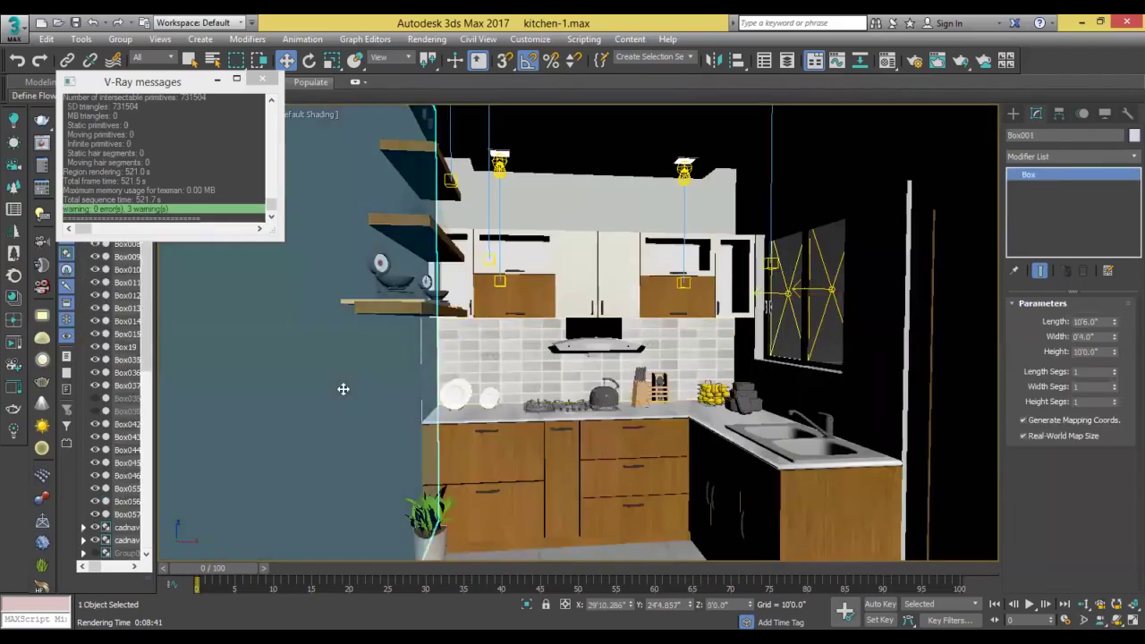
{"action": "key", "text": "m"}
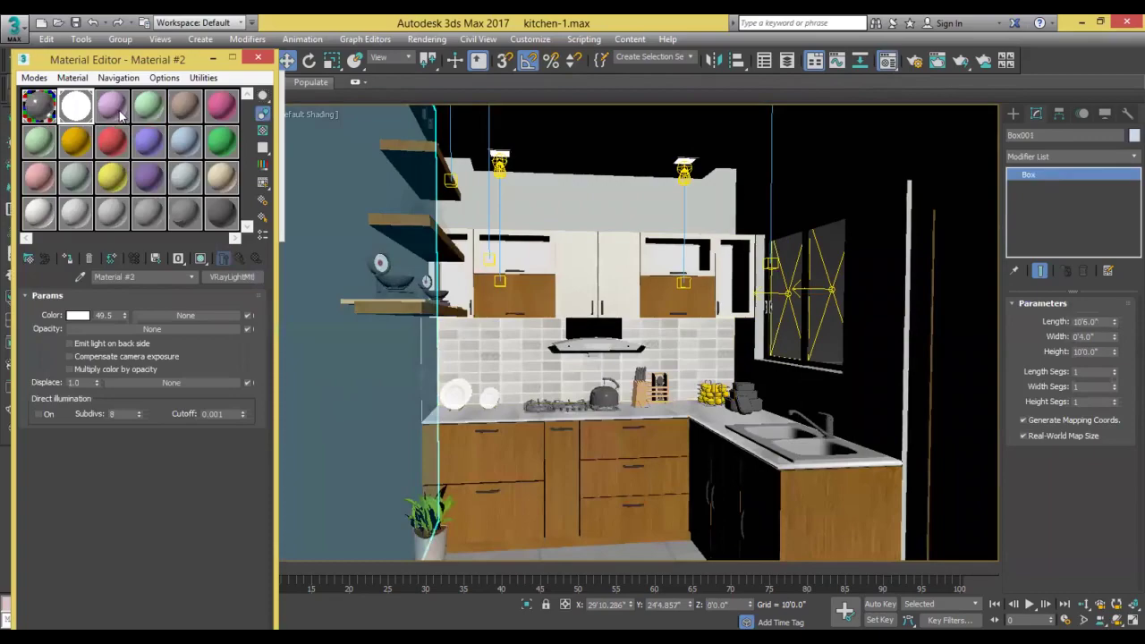
{"action": "left_click", "coordinate": [116, 108]}
{"action": "left_click", "coordinate": [106, 311]}
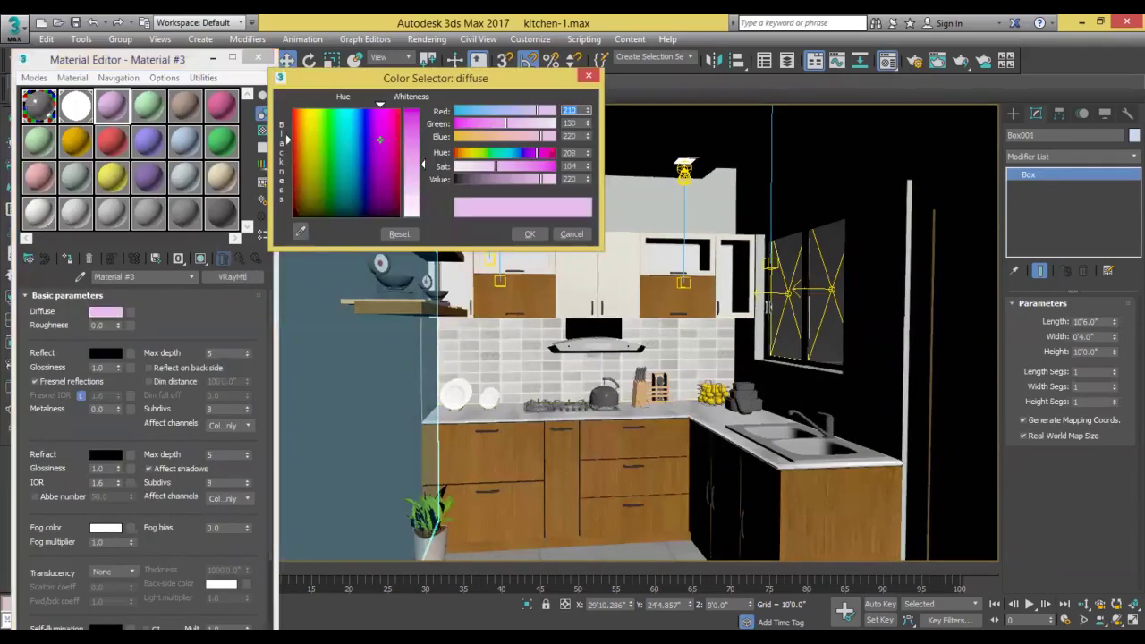
{"action": "left_click", "coordinate": [307, 125]}
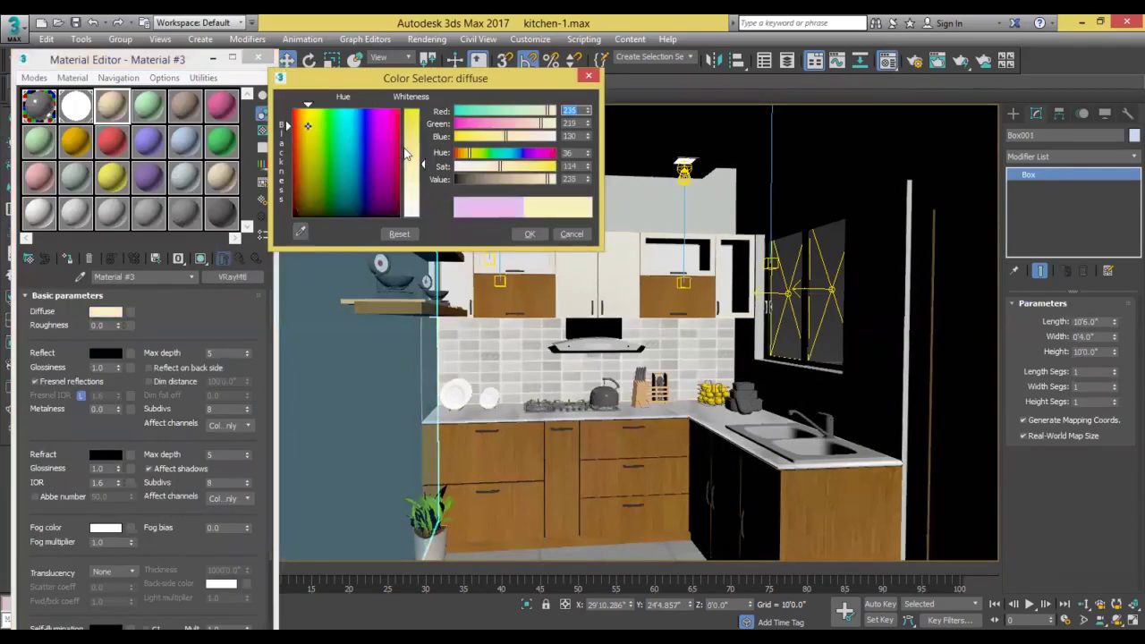
{"action": "left_click", "coordinate": [535, 233]}
Assign Material #3 to the room's back wall and ceiling.
{"action": "left_click", "coordinate": [608, 223], "text": "ctrl"}
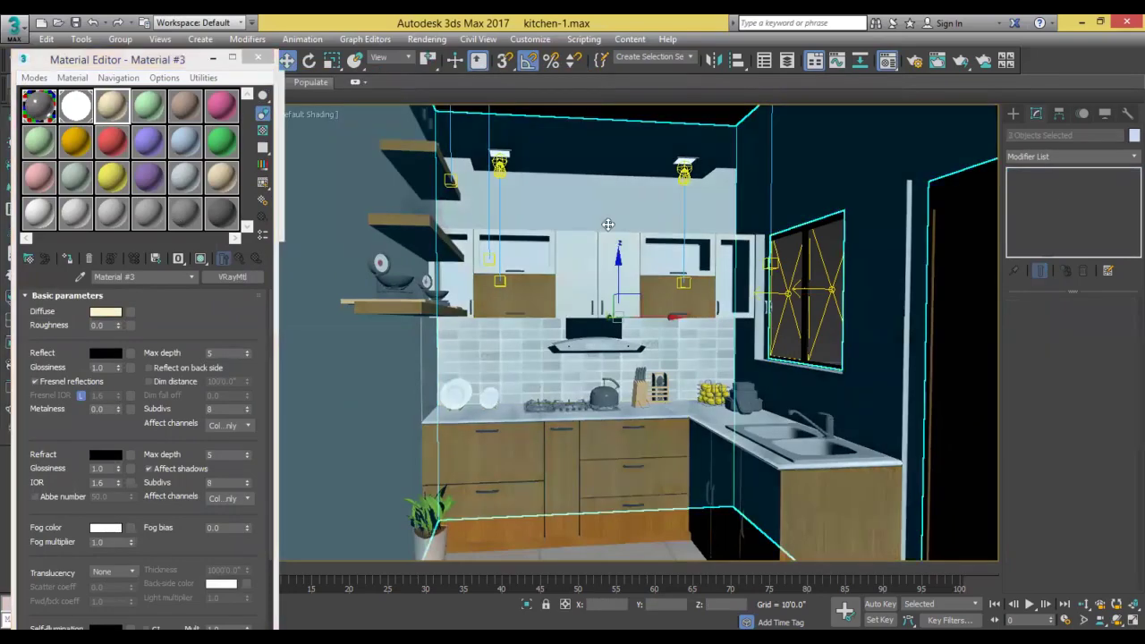
{"action": "left_click", "coordinate": [69, 260]}
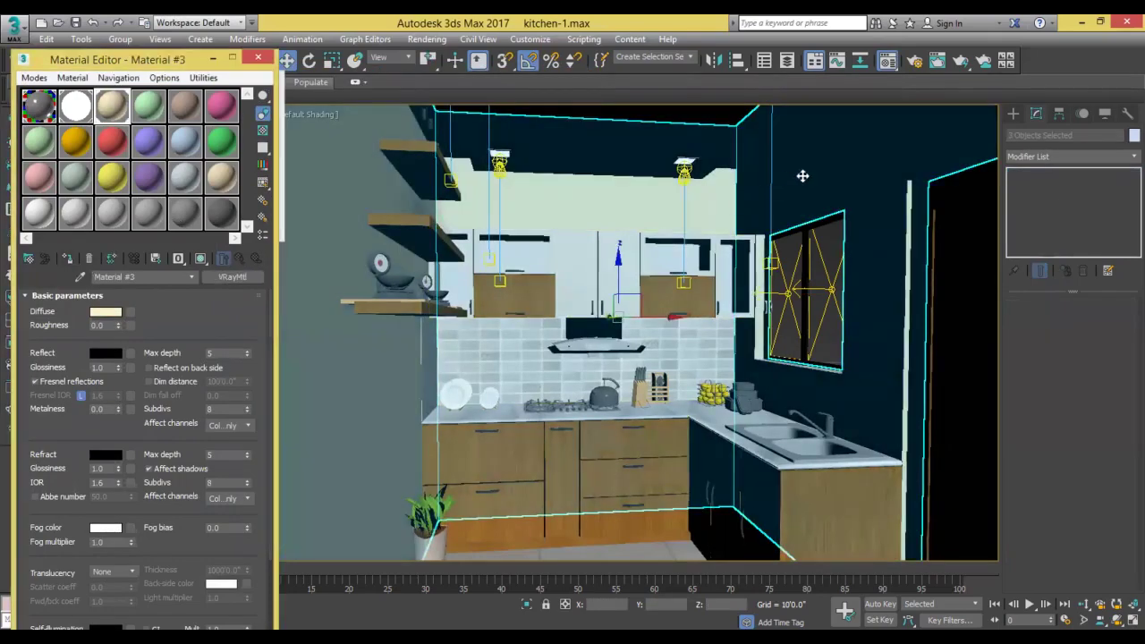
{"action": "left_click", "coordinate": [643, 143]}
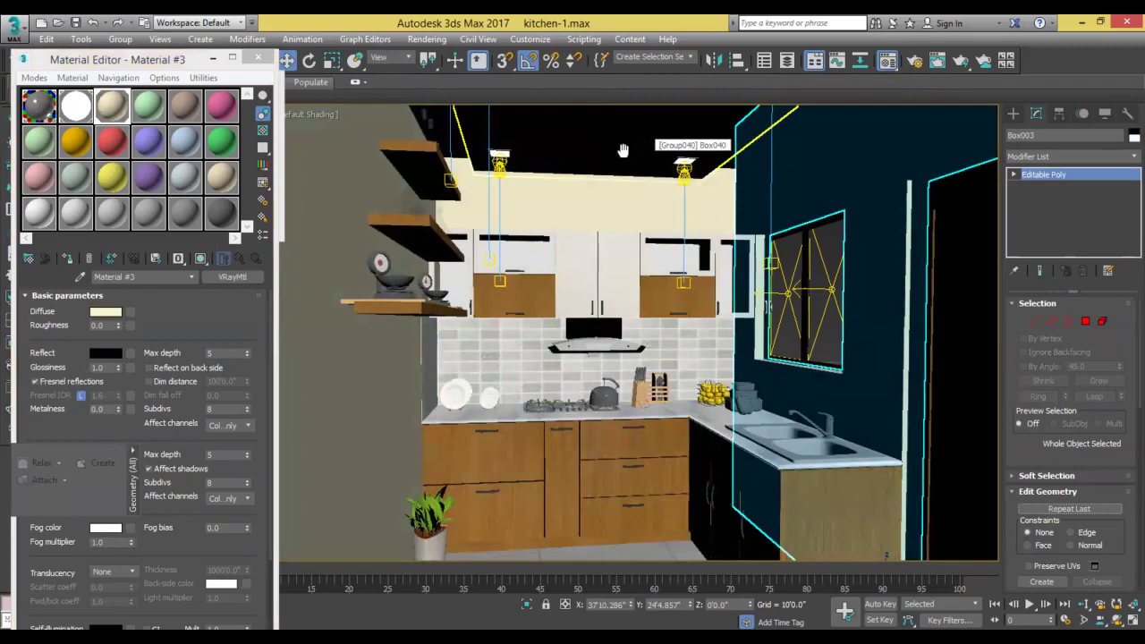
{"action": "mouse_move", "coordinate": [642, 143]}
{"action": "middle_mouse_down"}
{"action": "mouse_move", "coordinate": [680, 432]}
{"action": "mouse_move", "coordinate": [743, 458]}
{"action": "middle_mouse_up"}
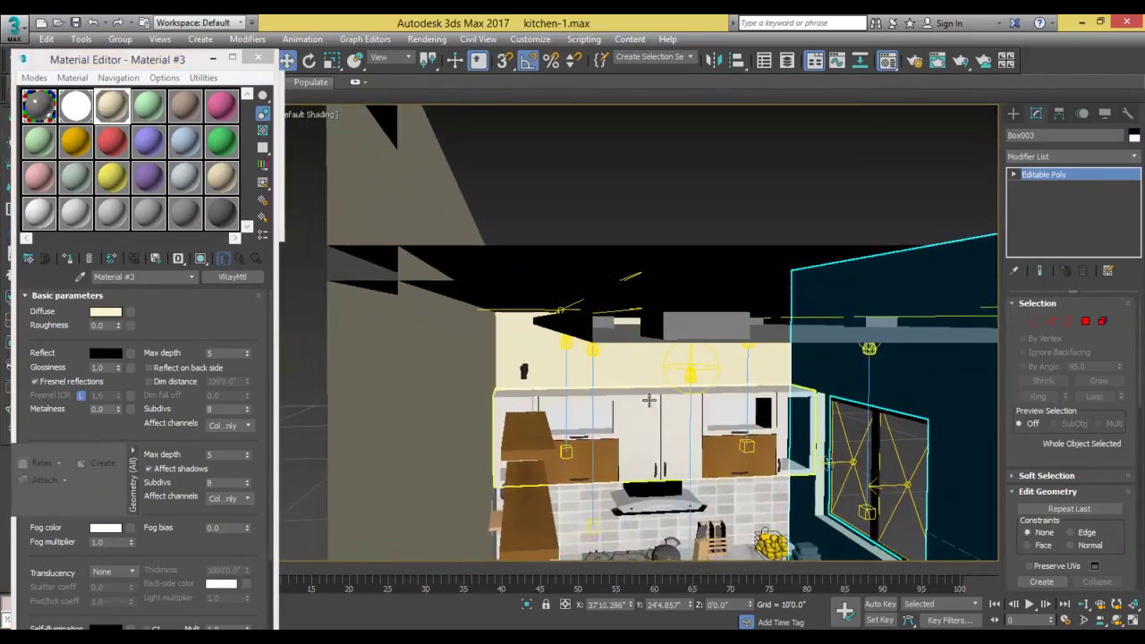
Raise VRayLight001 to about 8'9", just under the ceiling.
{"action": "left_click", "coordinate": [534, 311]}
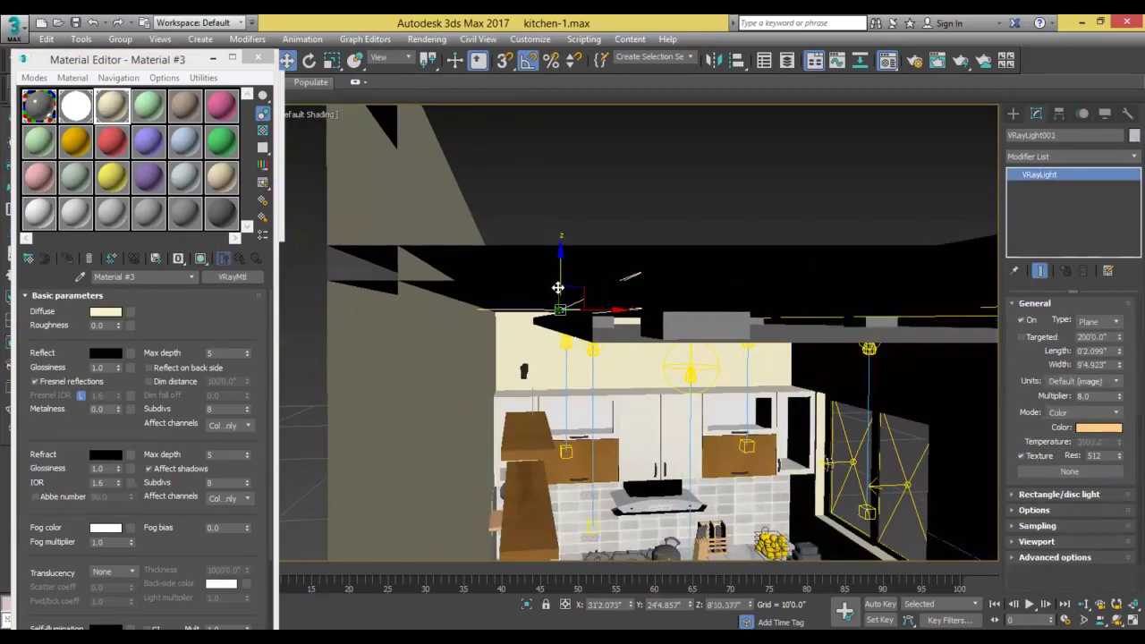
{"action": "left_click_drag", "start_coordinate": [555, 294], "coordinate": [792, 337]}
{"action": "middle_click_drag", "start_coordinate": [793, 336], "coordinate": [809, 316], "text": "alt"}
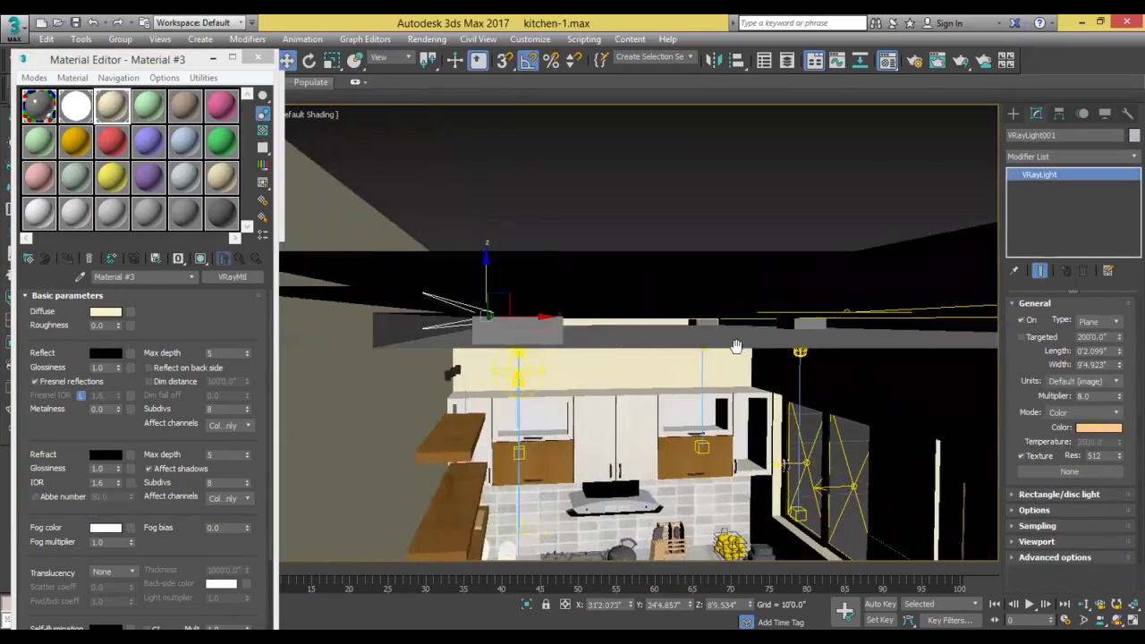
Select the second plane light VRayLight002 and bring up Render Setup.
{"action": "left_click", "coordinate": [810, 317]}
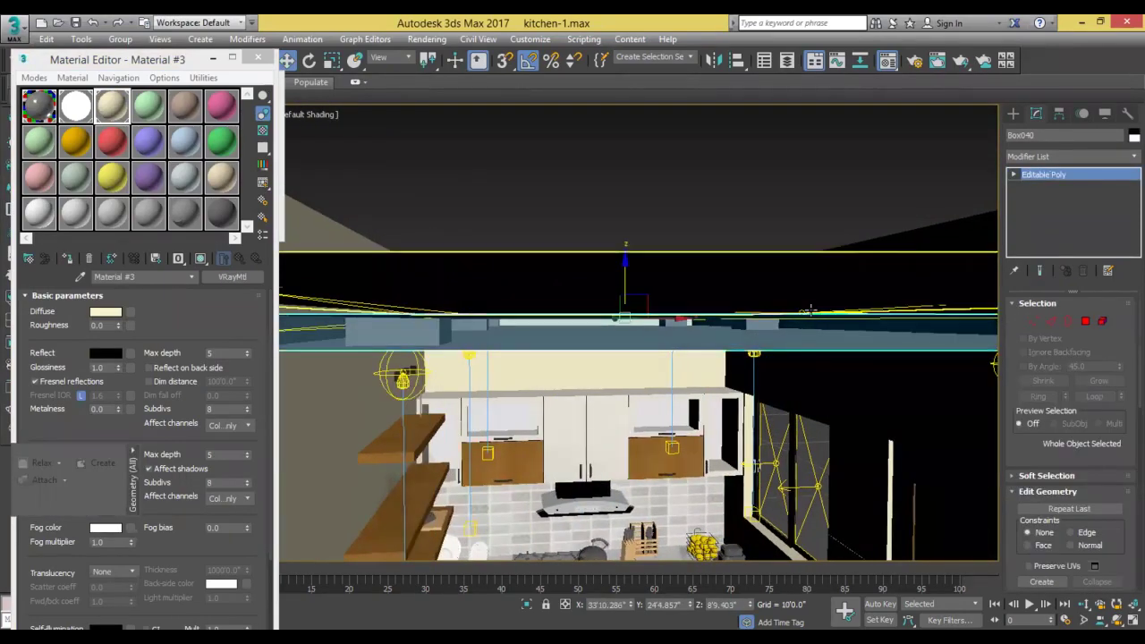
{"action": "left_click", "coordinate": [818, 317]}
{"action": "left_click", "coordinate": [827, 316]}
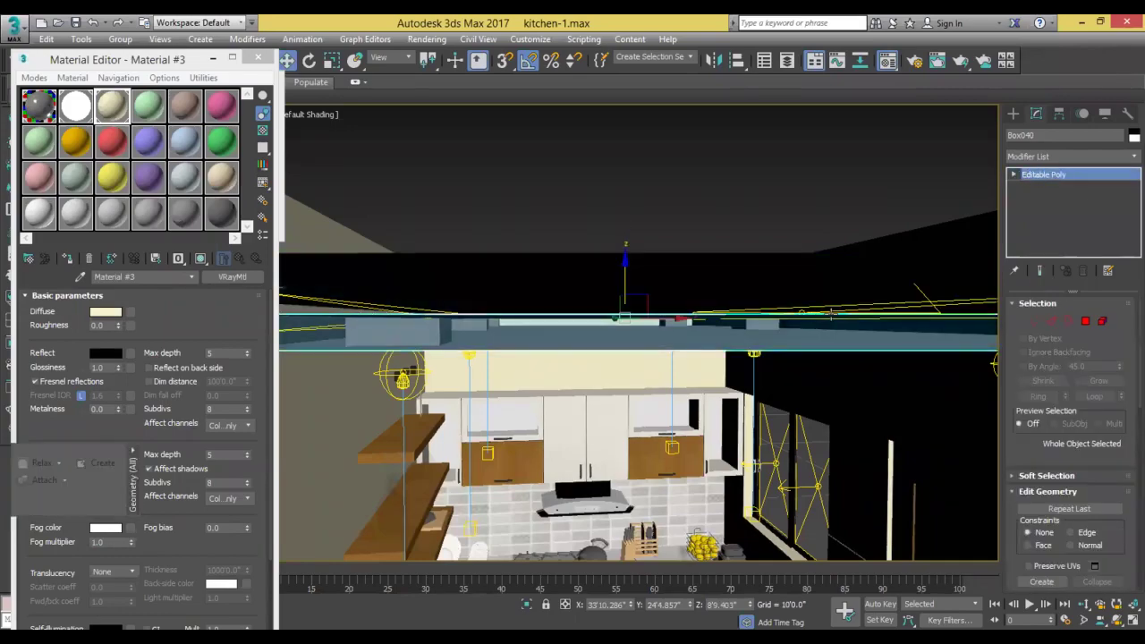
{"action": "left_click", "coordinate": [828, 315]}
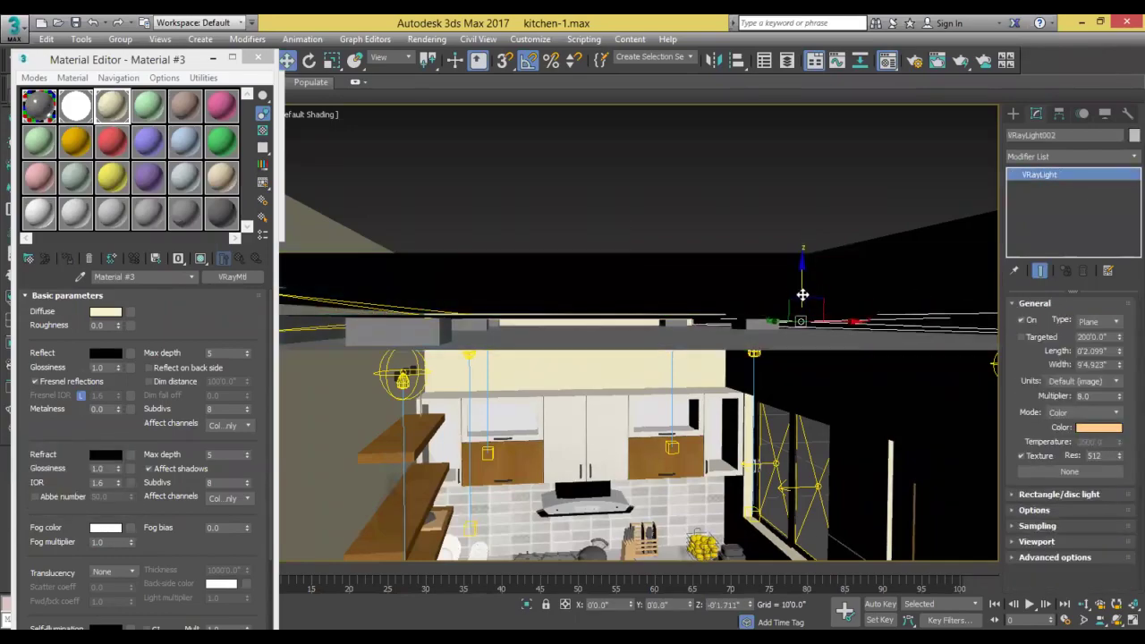
{"action": "mouse_move", "coordinate": [800, 291]}
{"action": "middle_mouse_down"}
{"action": "mouse_move", "coordinate": [791, 192]}
{"action": "mouse_move", "coordinate": [800, 183]}
{"action": "middle_mouse_up"}
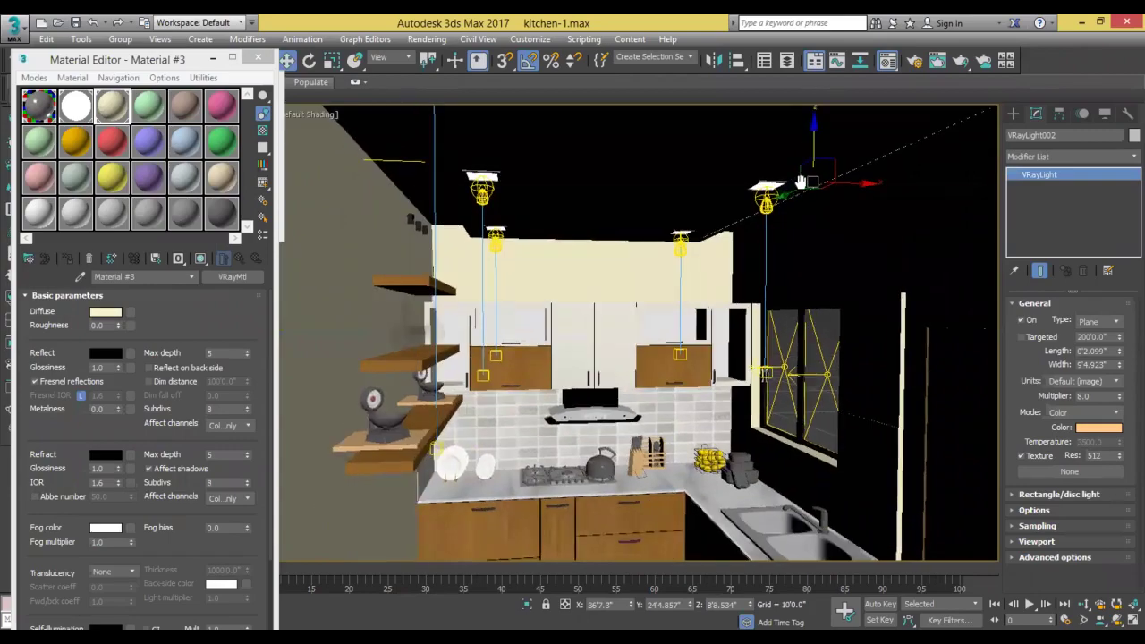
{"action": "key", "text": "F10"}
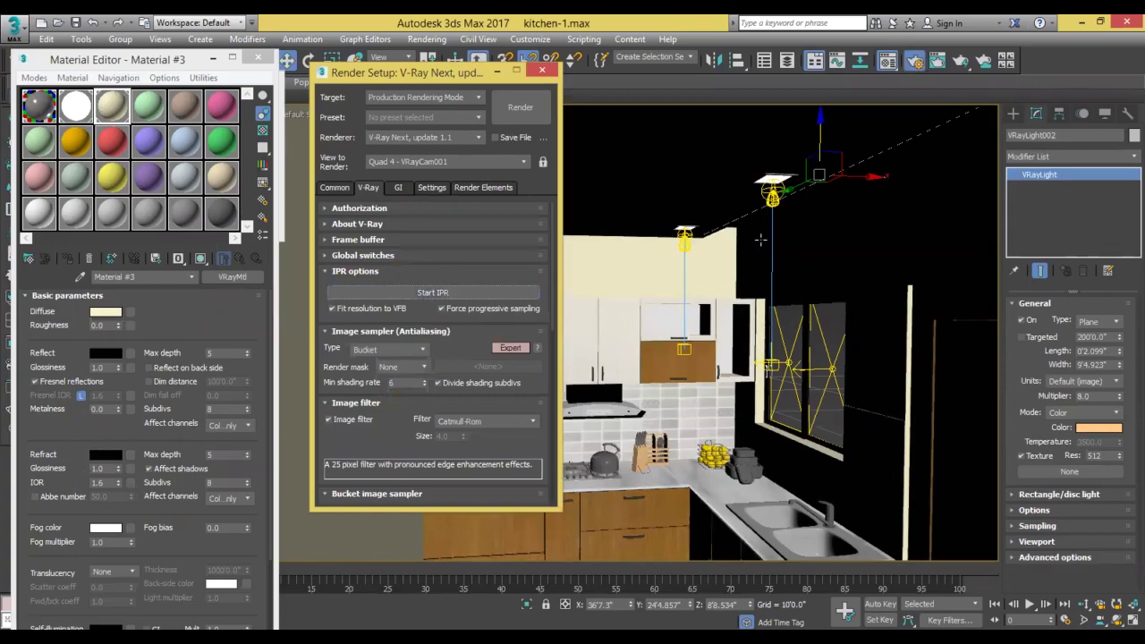
Region-render the ceiling and set VRayLight002's multiplier to 579.0, then close the frame buffer.
{"action": "key", "text": "shift+q"}
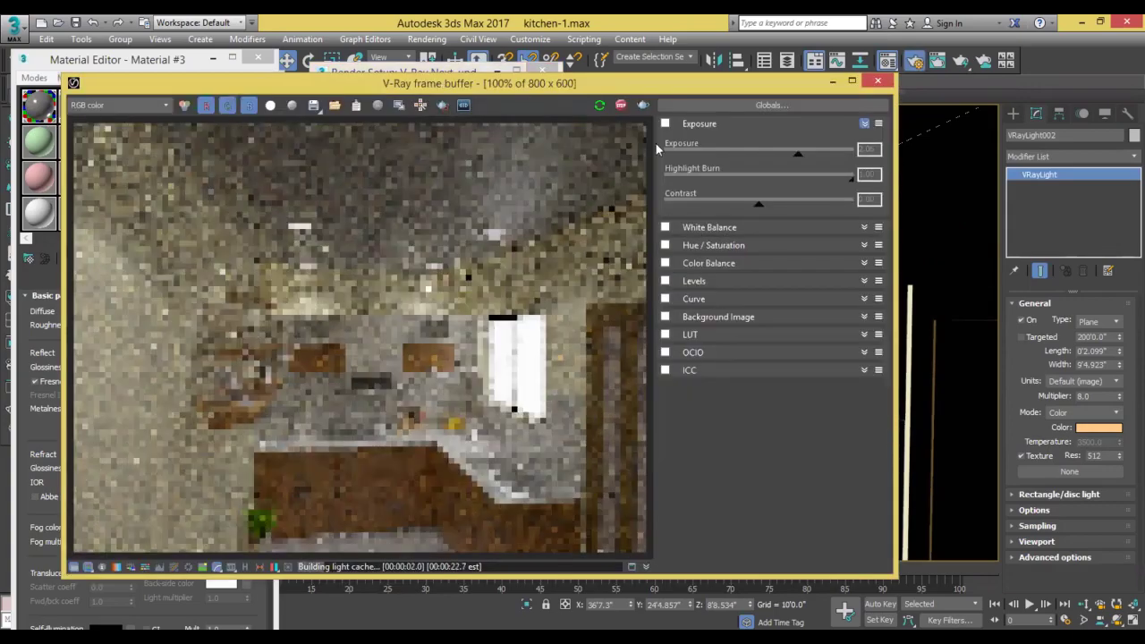
{"action": "left_click", "coordinate": [441, 105]}
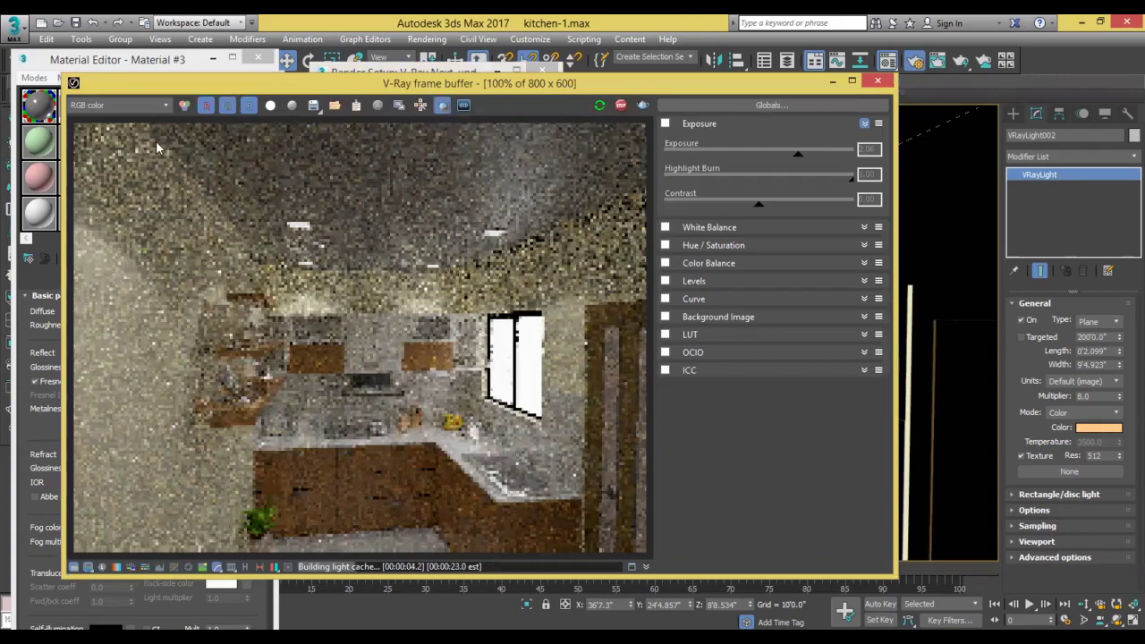
{"action": "left_click_drag", "start_coordinate": [155, 140], "coordinate": [458, 286]}
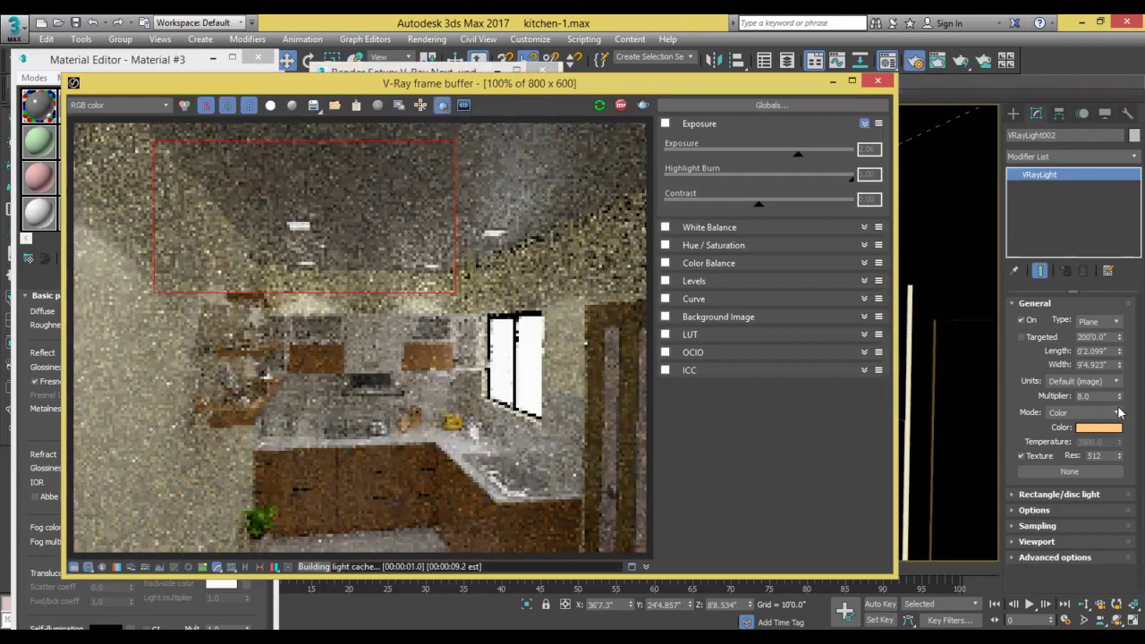
{"action": "left_click_drag", "start_coordinate": [1119, 399], "coordinate": [287, 302]}
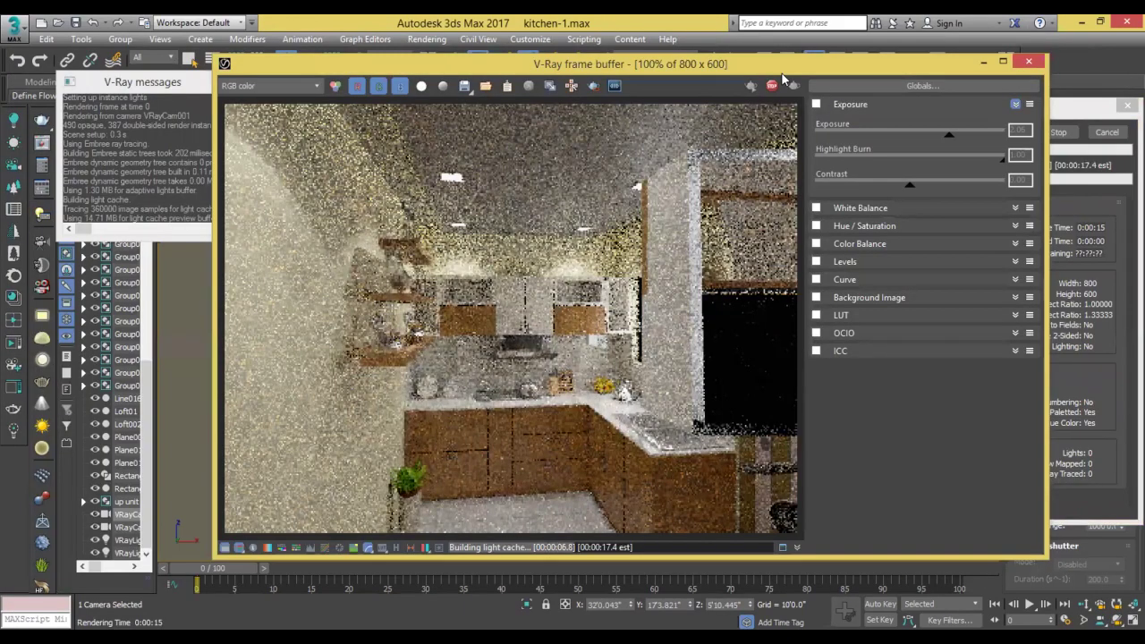
{"action": "left_click_drag", "start_coordinate": [783, 78], "coordinate": [436, 271]}
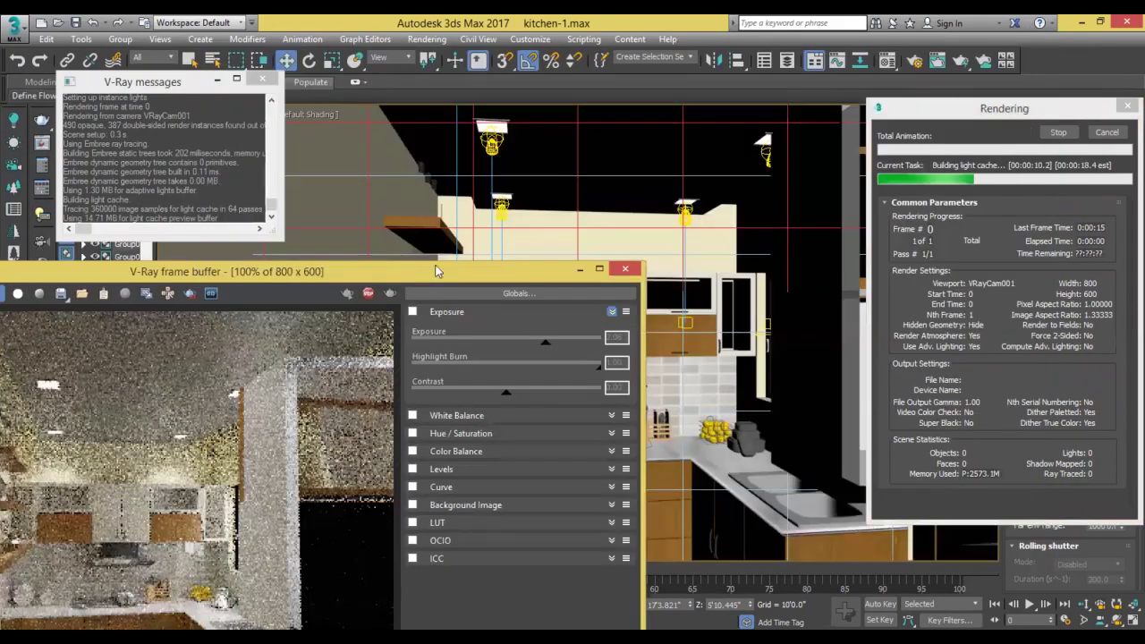
{"action": "left_click", "coordinate": [624, 270]}
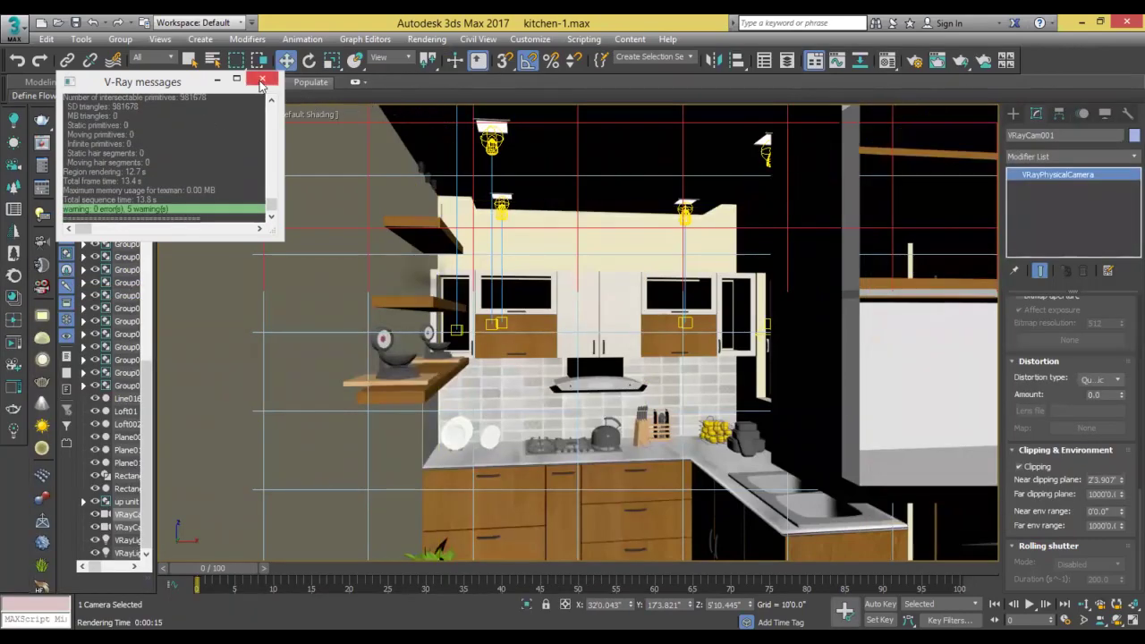
In a maximized Top view, box-select the kitchen objects in front of the camera, excluding walls.
{"action": "left_click", "coordinate": [260, 81]}
{"action": "key", "text": "p"}
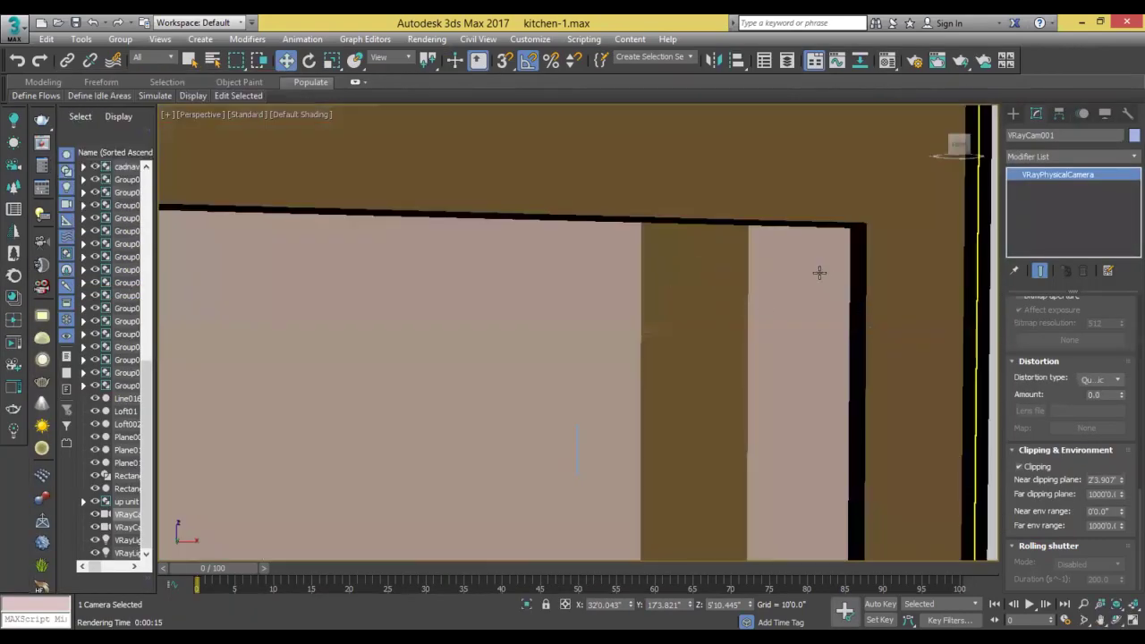
{"action": "scroll", "coordinate": [817, 269], "scroll_direction": "down", "scroll_amount": 5}
{"action": "scroll", "coordinate": [833, 407], "scroll_direction": "down", "scroll_amount": 3}
{"action": "middle_click_drag", "start_coordinate": [778, 435], "coordinate": [775, 369], "text": "alt"}
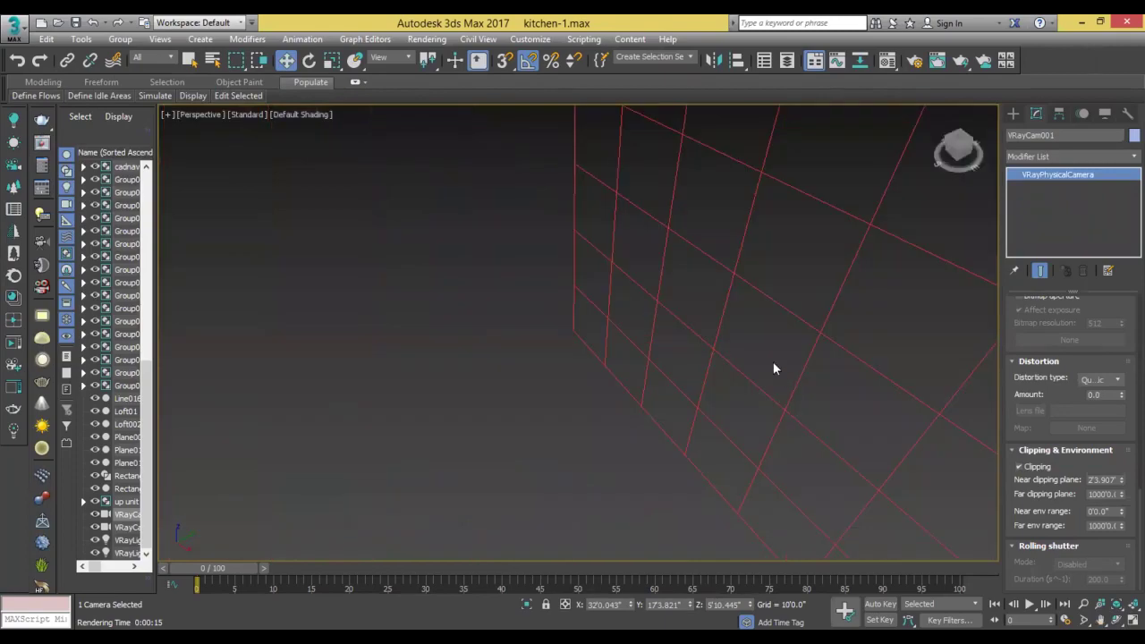
{"action": "right_click", "coordinate": [716, 288]}
{"action": "key", "text": "alt+w"}
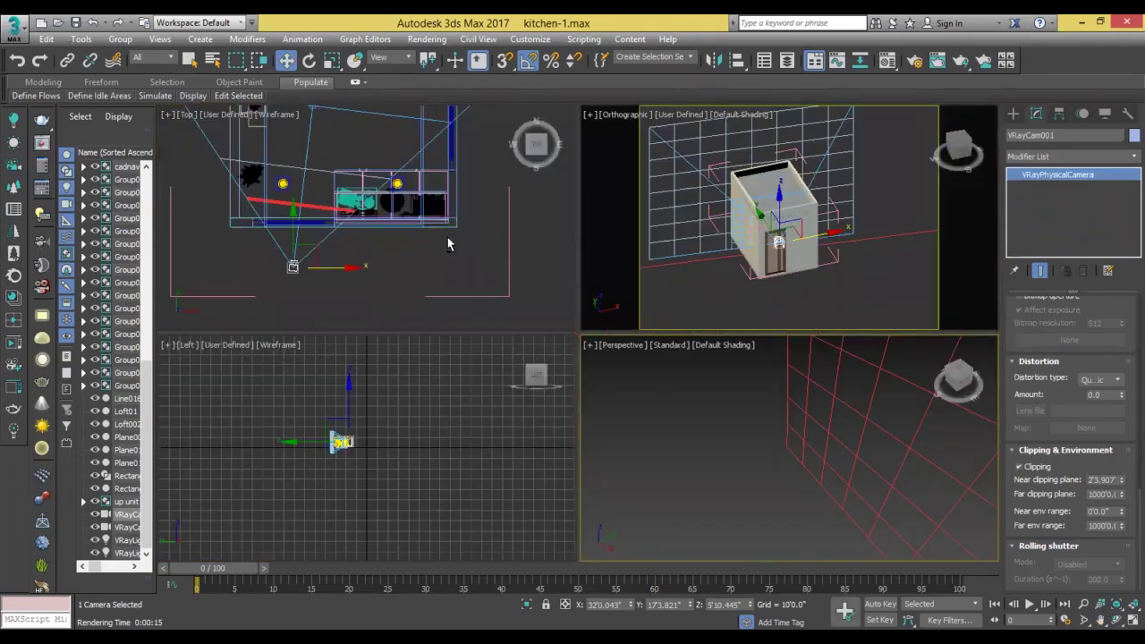
{"action": "key", "text": "alt+w"}
{"action": "left_click", "coordinate": [504, 211]}
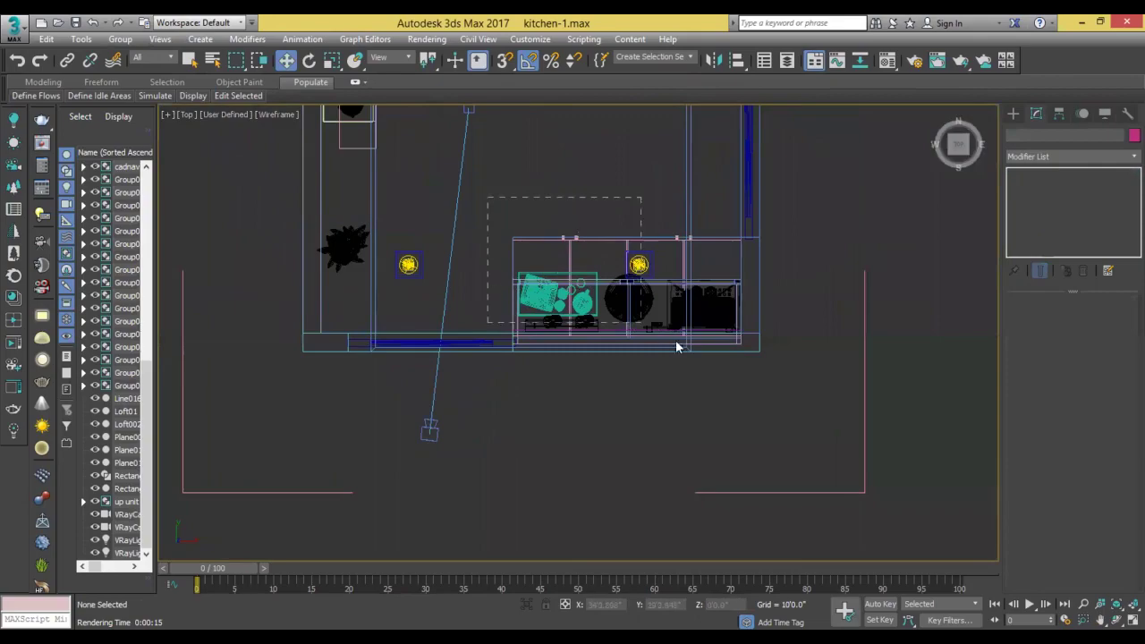
{"action": "left_click_drag", "start_coordinate": [677, 348], "coordinate": [757, 383]}
{"action": "middle_click_drag", "start_coordinate": [781, 347], "coordinate": [828, 493]}
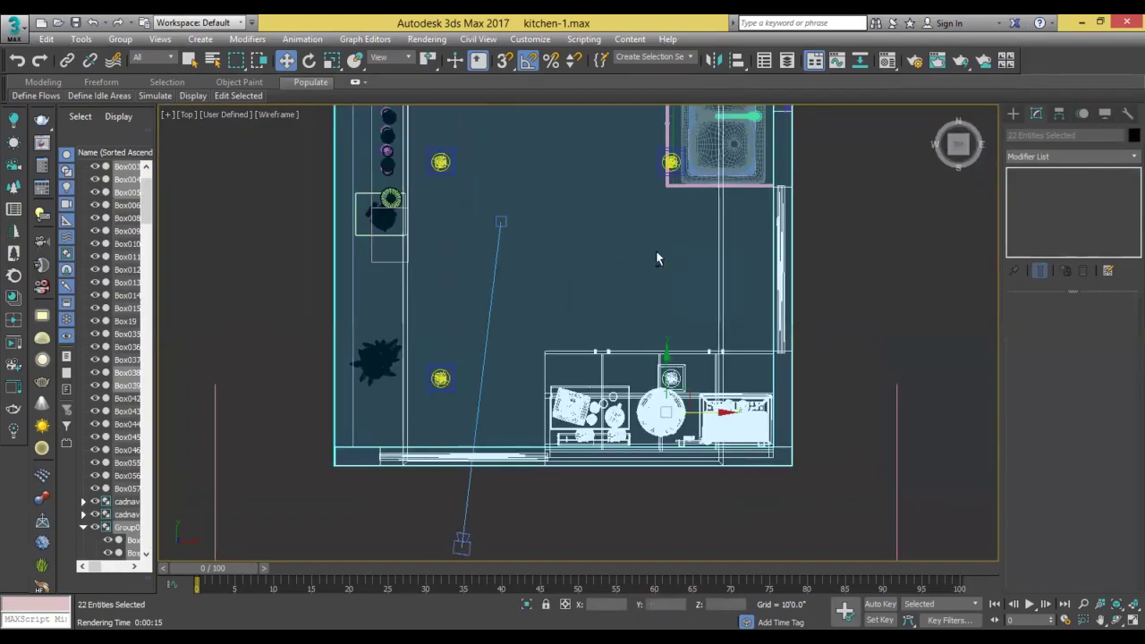
{"action": "left_click_drag", "start_coordinate": [657, 259], "coordinate": [302, 268], "text": "alt"}
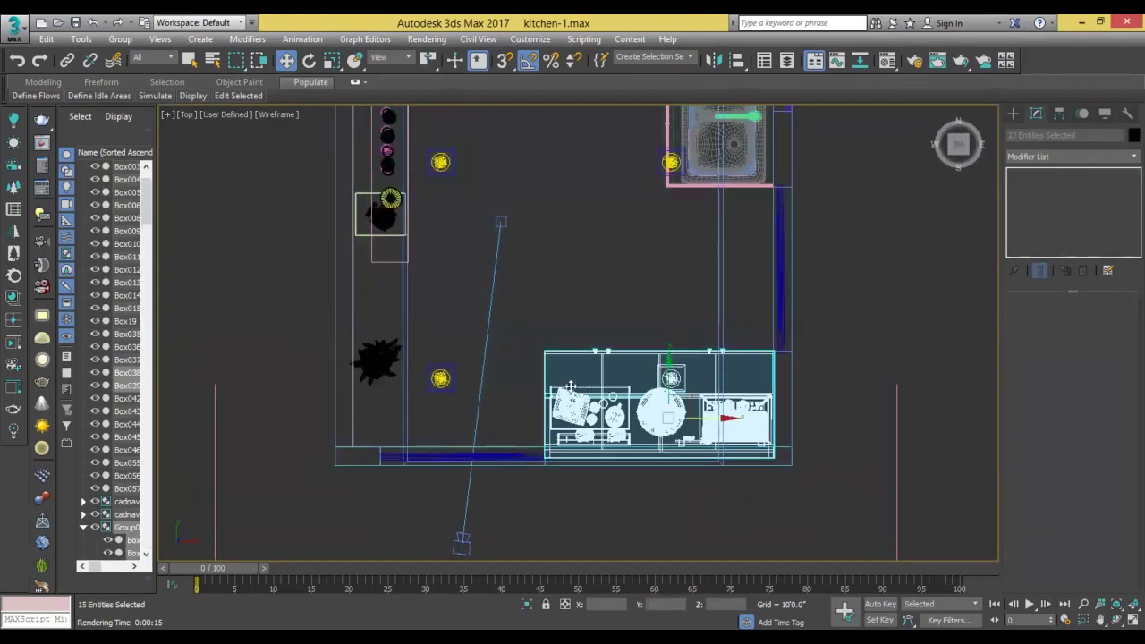
Hide the 15 selected objects and return to the VRayCam001 view.
{"action": "right_click", "coordinate": [908, 305]}
{"action": "left_click", "coordinate": [931, 252]}
{"action": "right_click", "coordinate": [787, 316]}
{"action": "left_click", "coordinate": [805, 252]}
{"action": "right_click", "coordinate": [845, 307]}
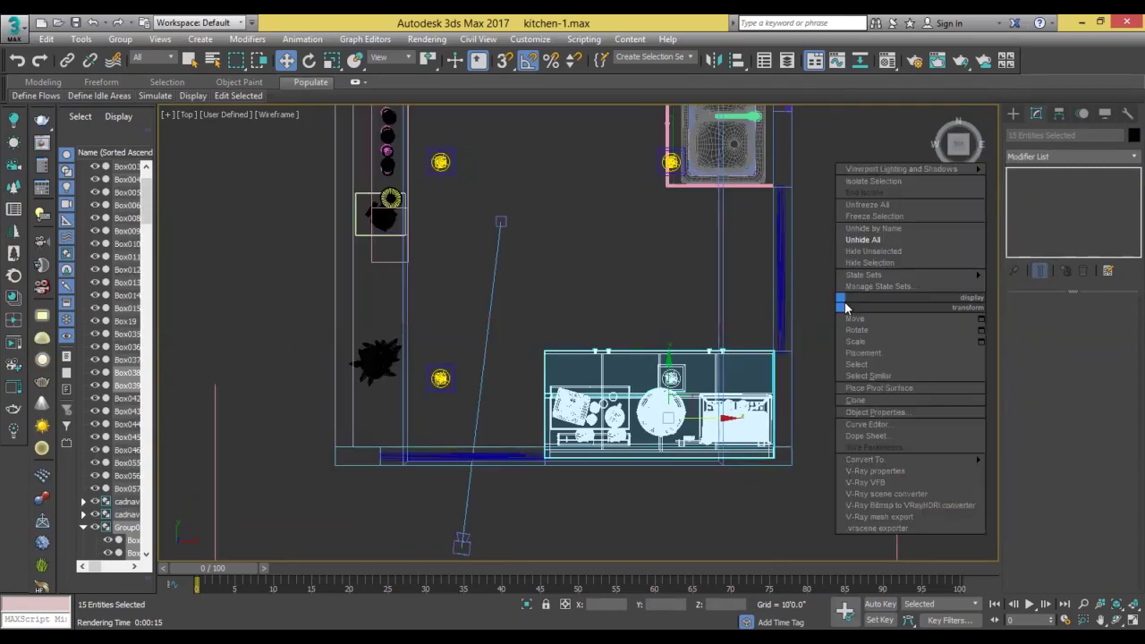
{"action": "left_click", "coordinate": [866, 263]}
{"action": "key", "text": "p"}
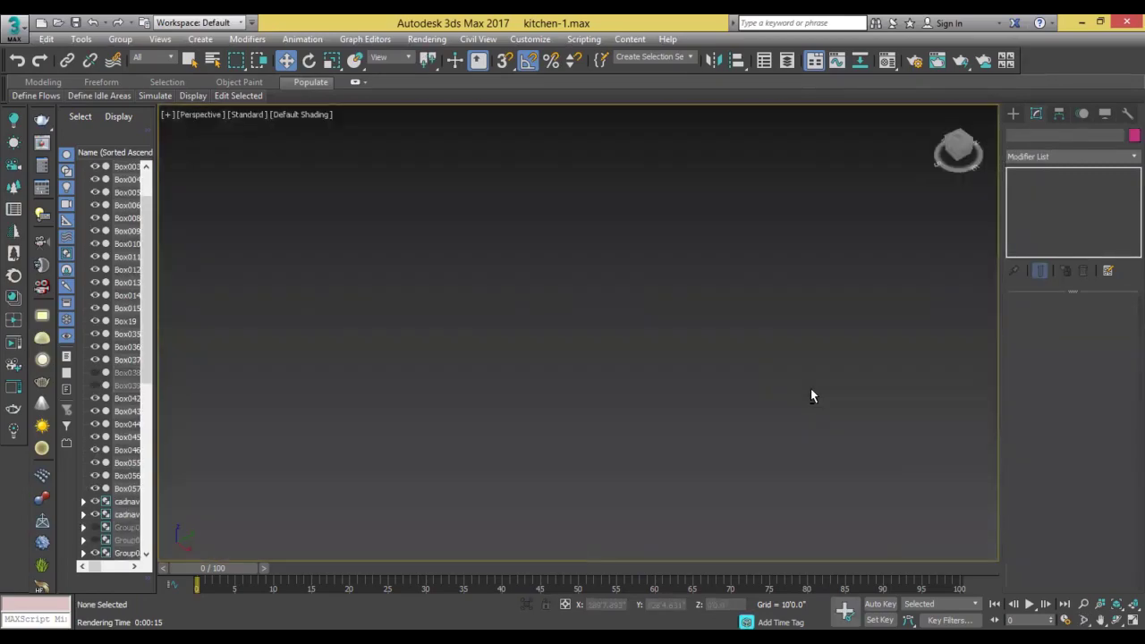
{"action": "key", "text": "c"}
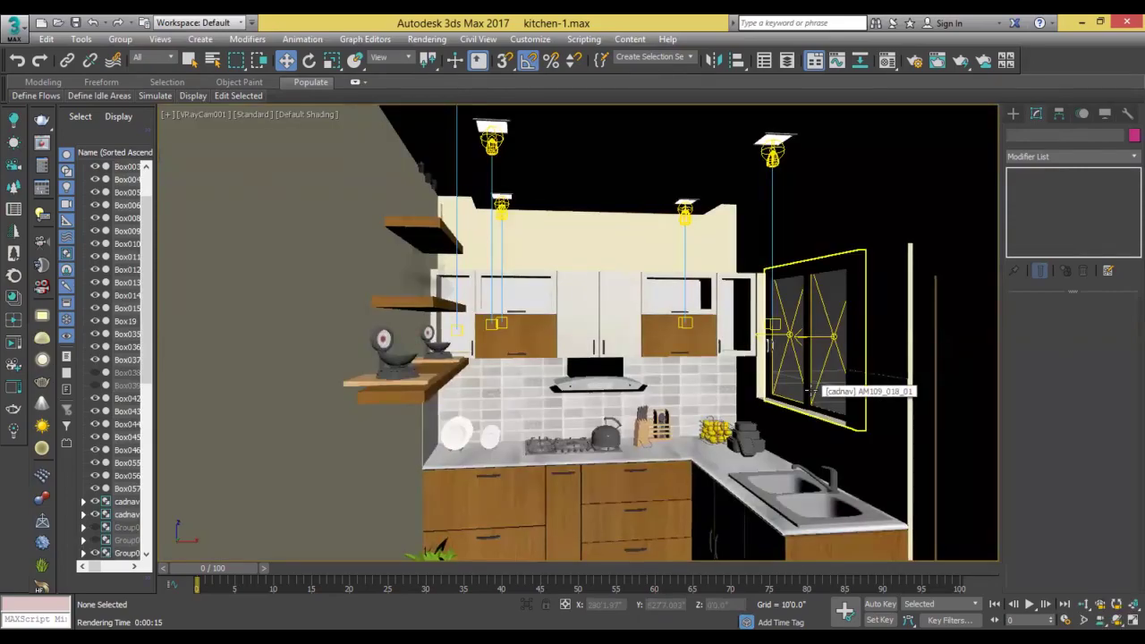
Test-render the VRayCam001 view, close the render windows, and pick Box040's ceiling face.
{"action": "key", "text": "shift+q"}
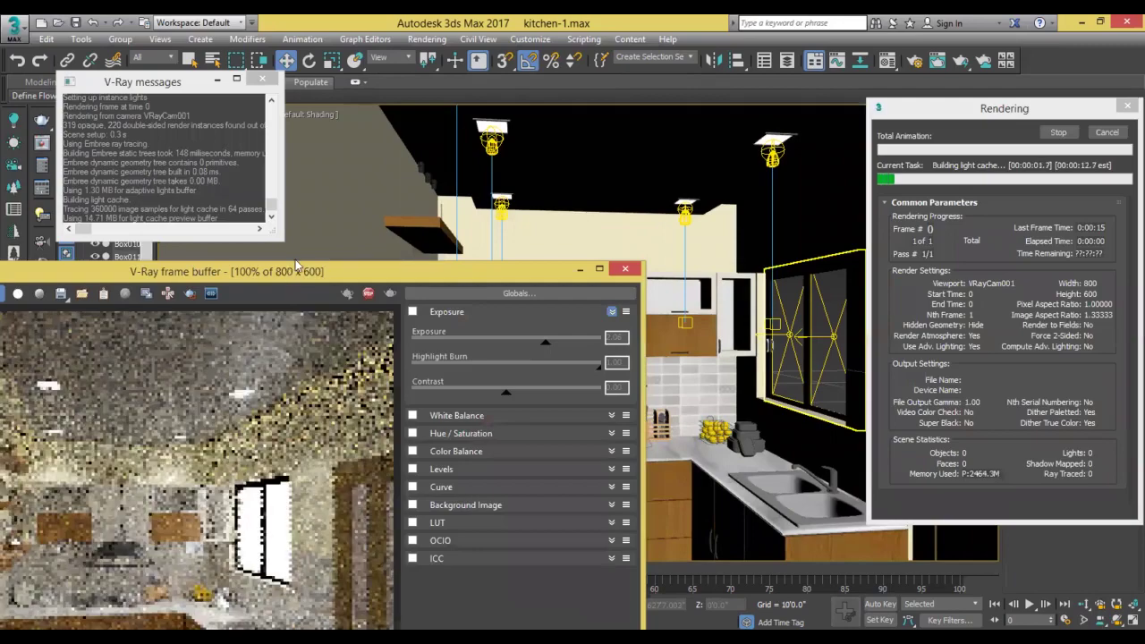
{"action": "left_click_drag", "start_coordinate": [296, 261], "coordinate": [680, 55]}
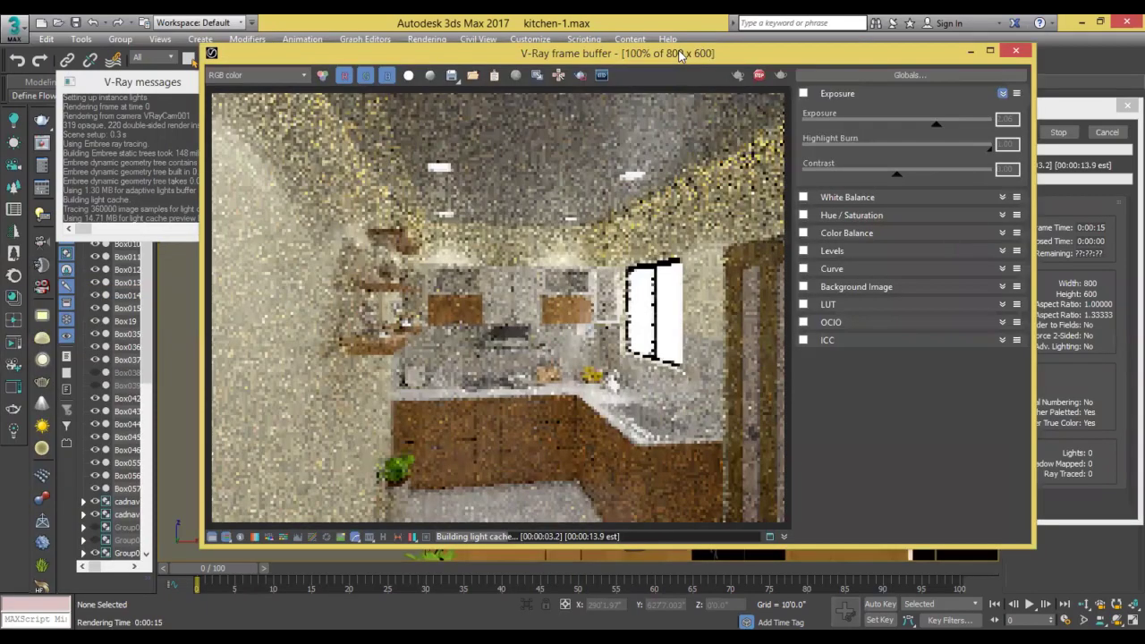
{"action": "left_click", "coordinate": [1012, 54]}
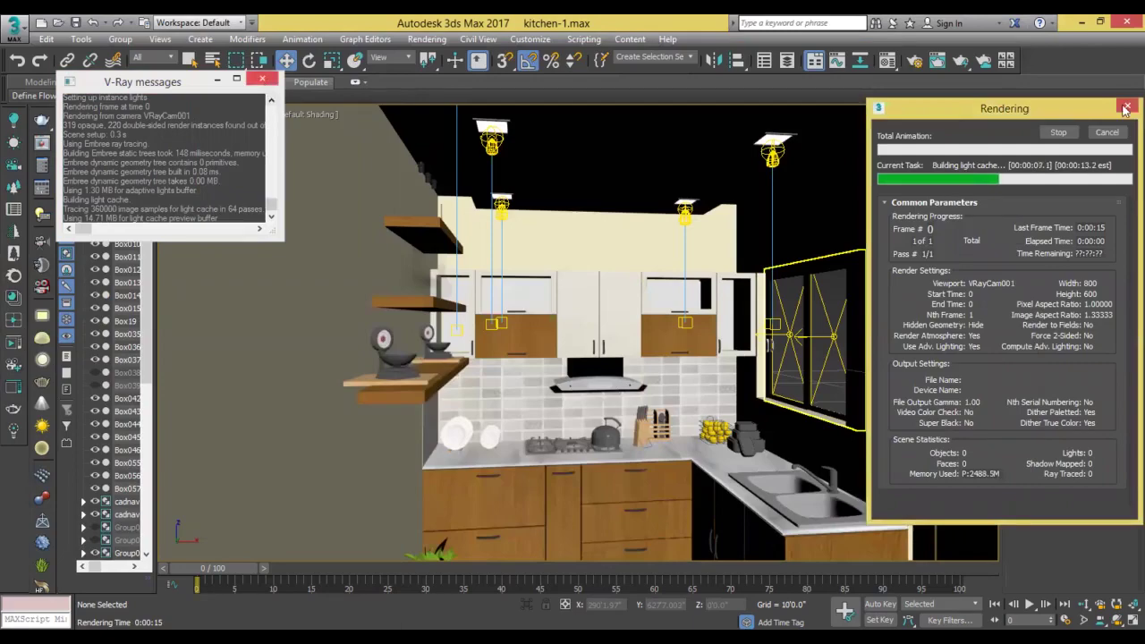
{"action": "left_click", "coordinate": [1126, 107]}
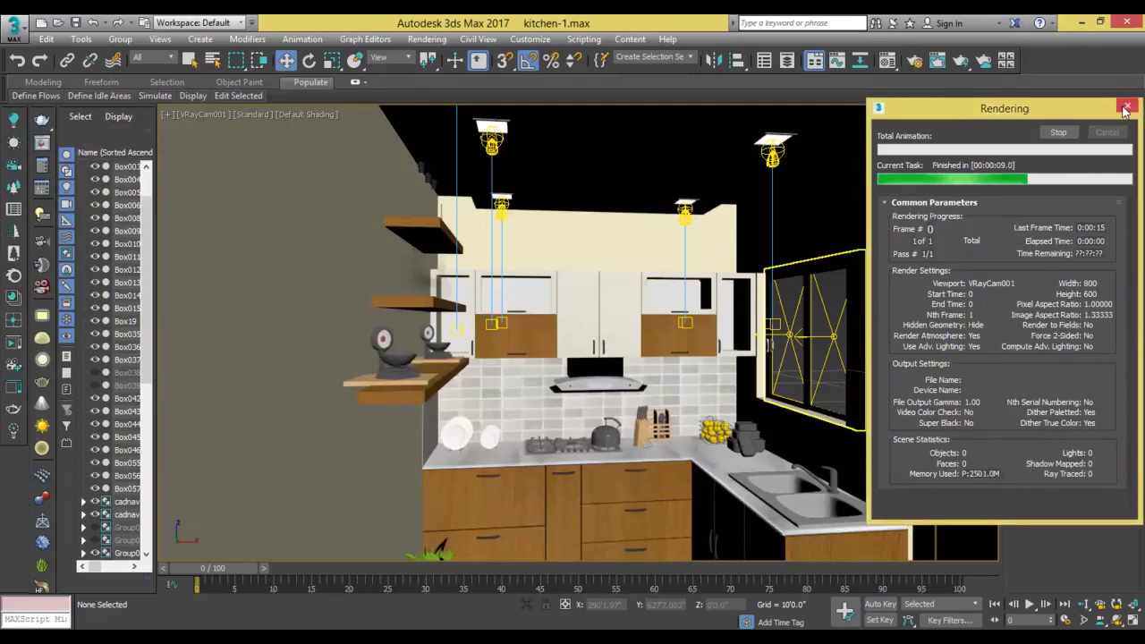
{"action": "left_click", "coordinate": [610, 132]}
{"action": "left_click", "coordinate": [622, 119]}
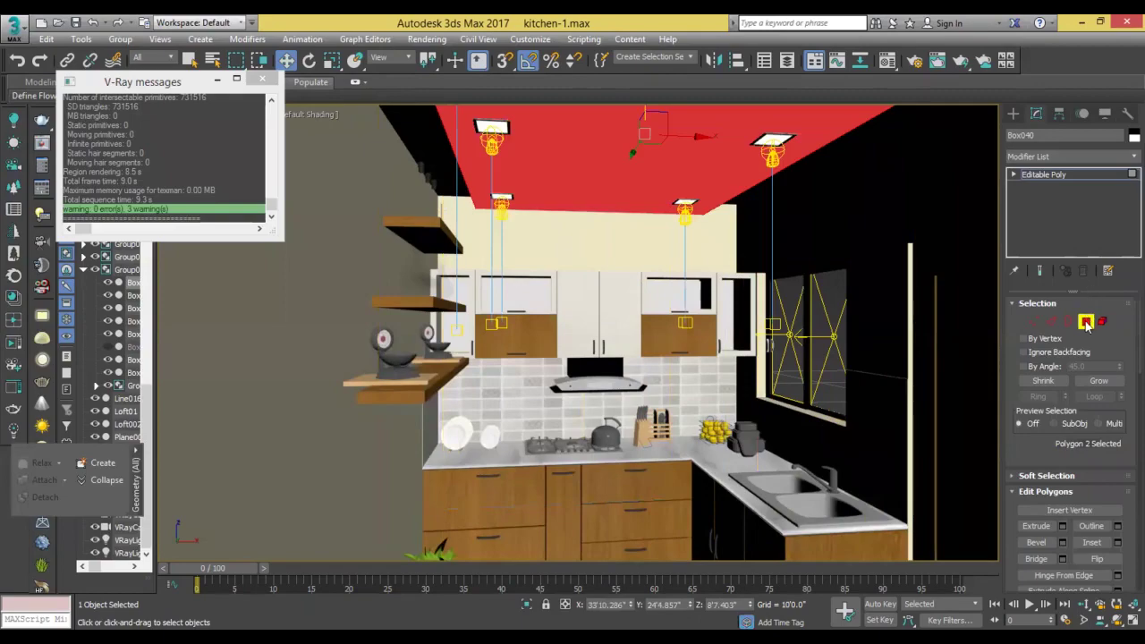
Select the room object and pick Material #12, showing it shaded in the viewport.
{"action": "left_click", "coordinate": [1086, 322]}
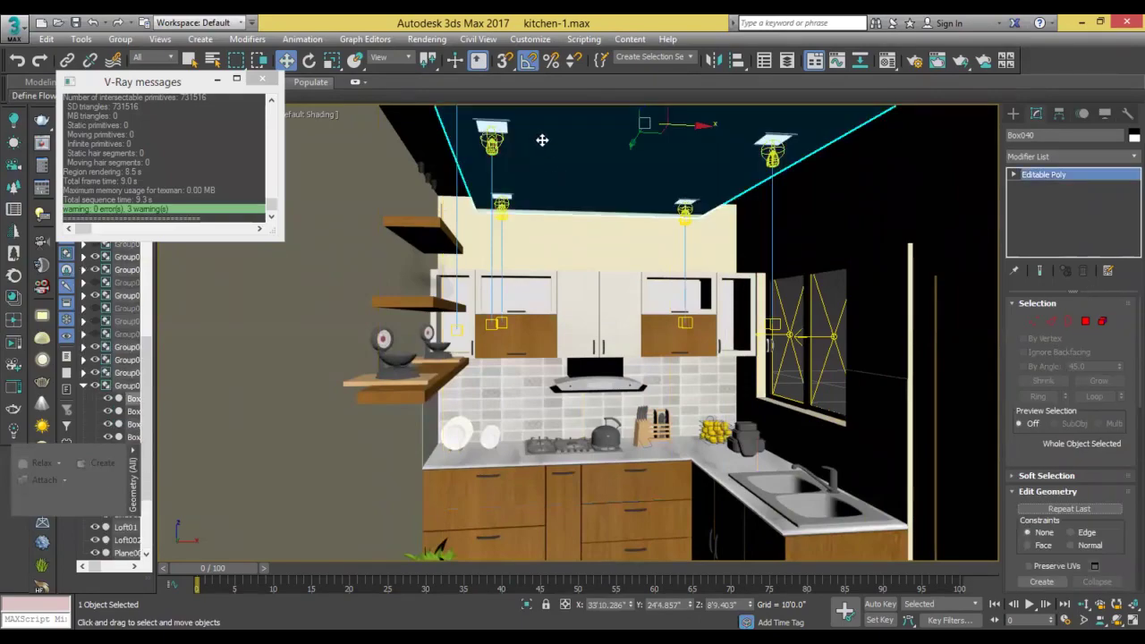
{"action": "key", "text": "m"}
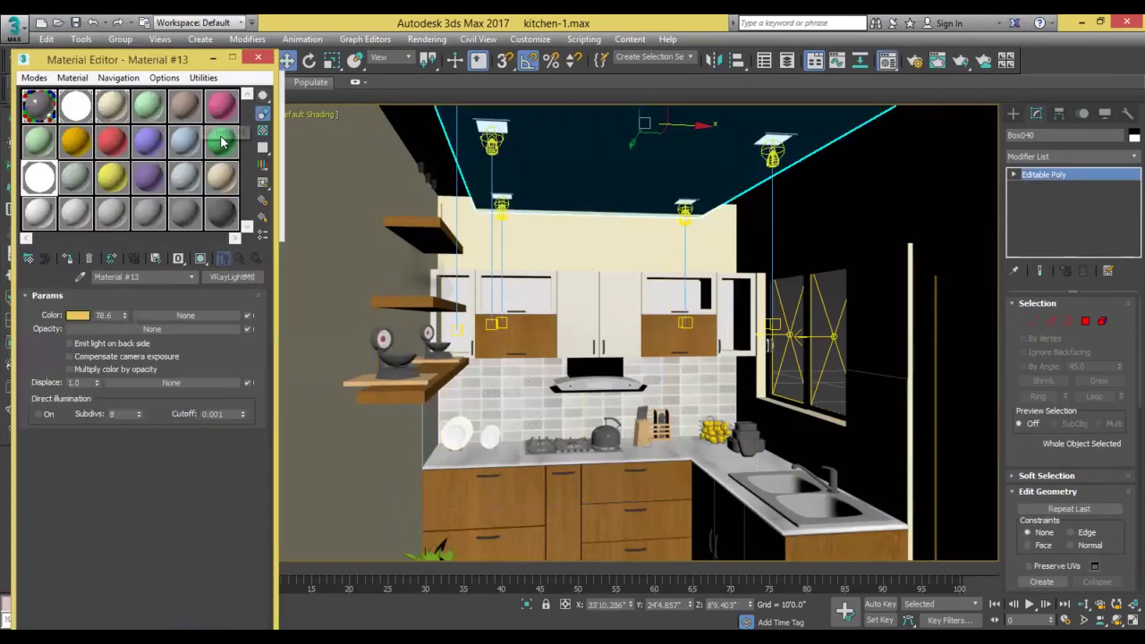
{"action": "left_click", "coordinate": [67, 259]}
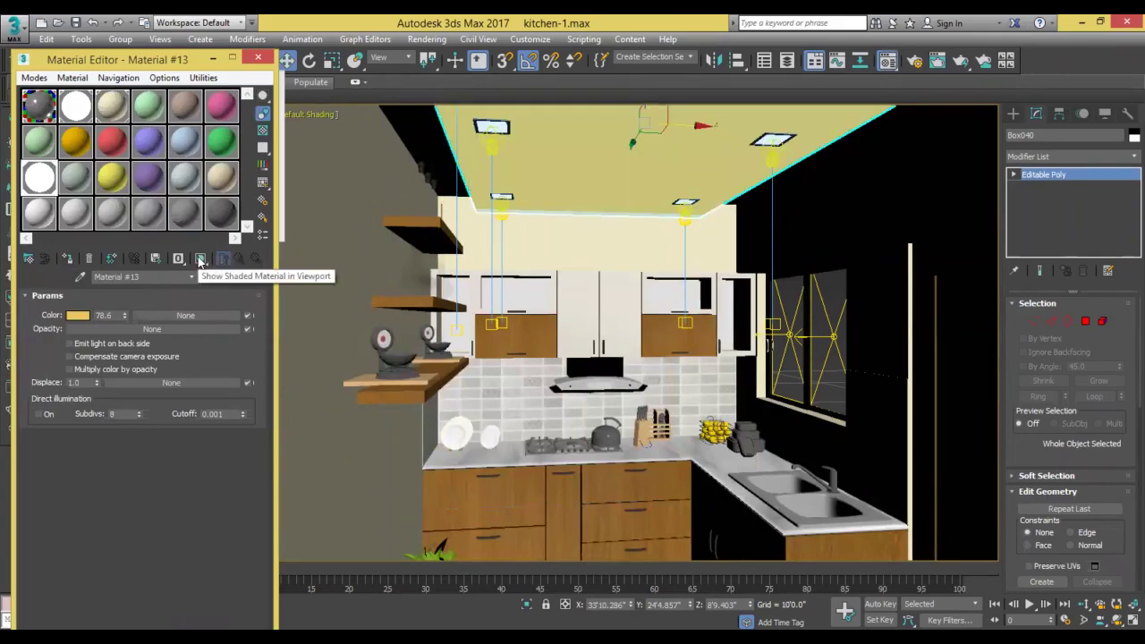
{"action": "left_click", "coordinate": [199, 259]}
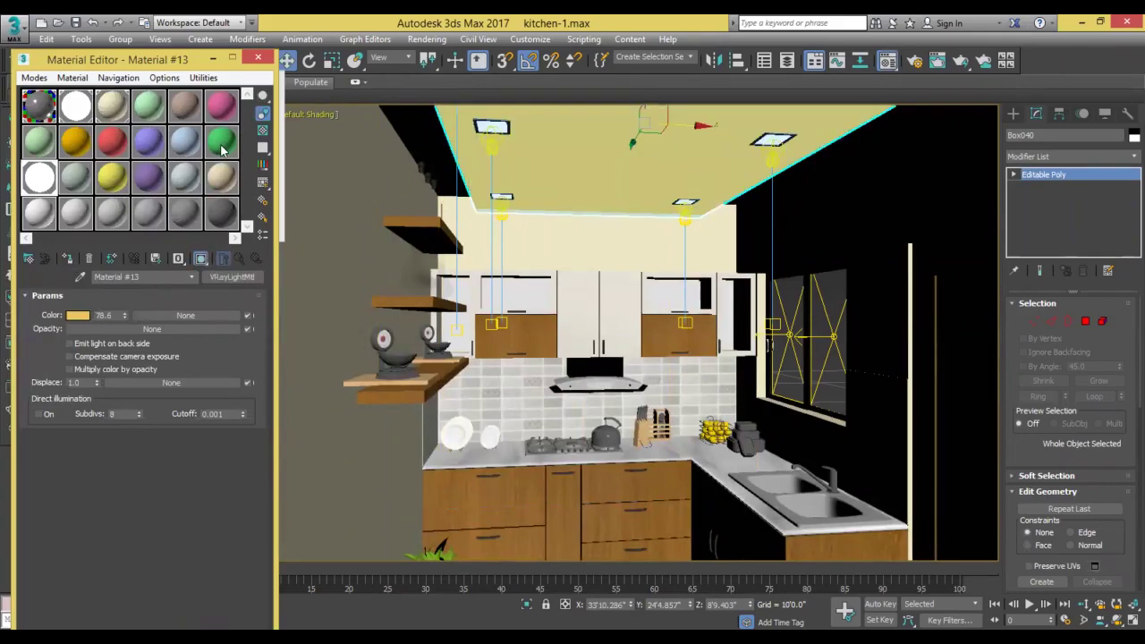
{"action": "left_click", "coordinate": [221, 143]}
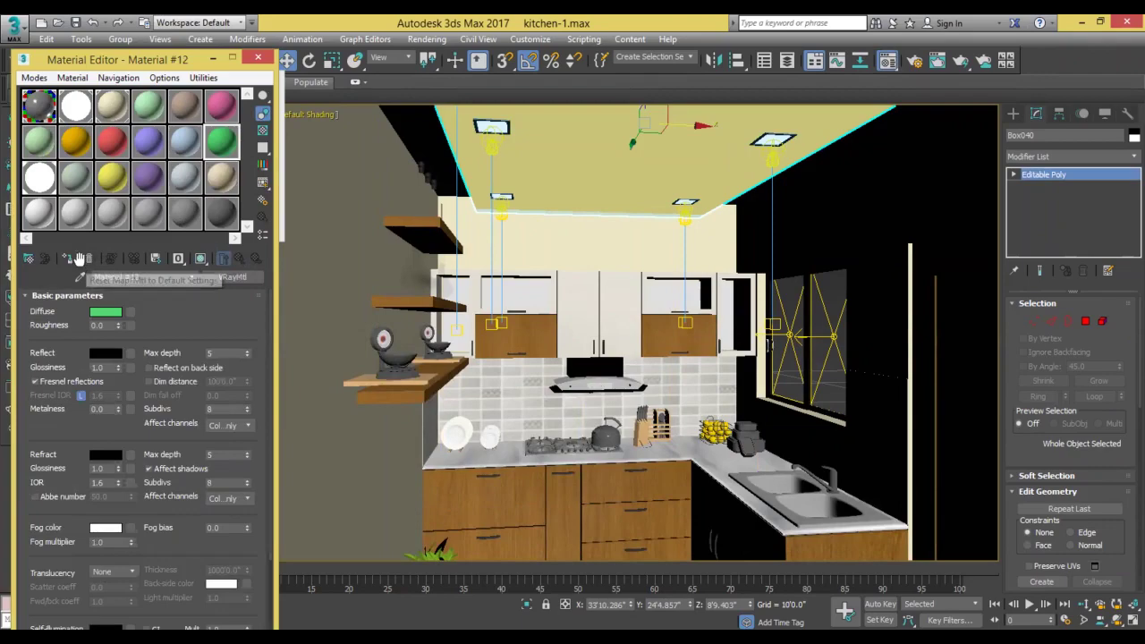
{"action": "left_click", "coordinate": [68, 259]}
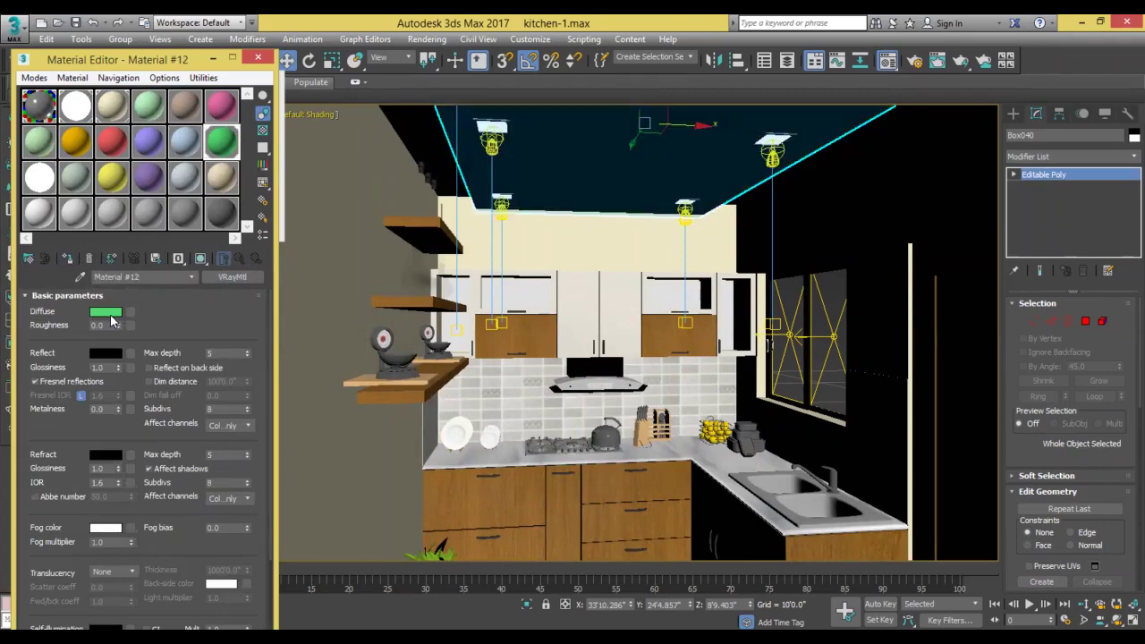
Make Material #12's diffuse white and its reflection dark grey, then close the Material Editor.
{"action": "left_click", "coordinate": [105, 312]}
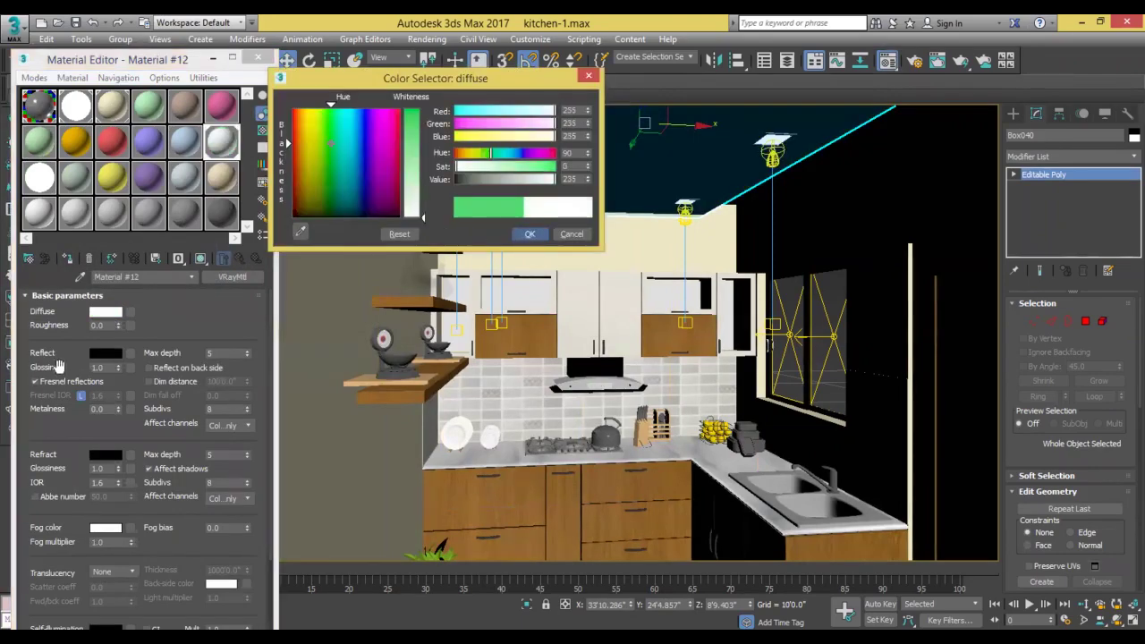
{"action": "left_click", "coordinate": [525, 235]}
{"action": "left_click", "coordinate": [106, 354]}
{"action": "left_click_drag", "start_coordinate": [458, 179], "coordinate": [497, 188]}
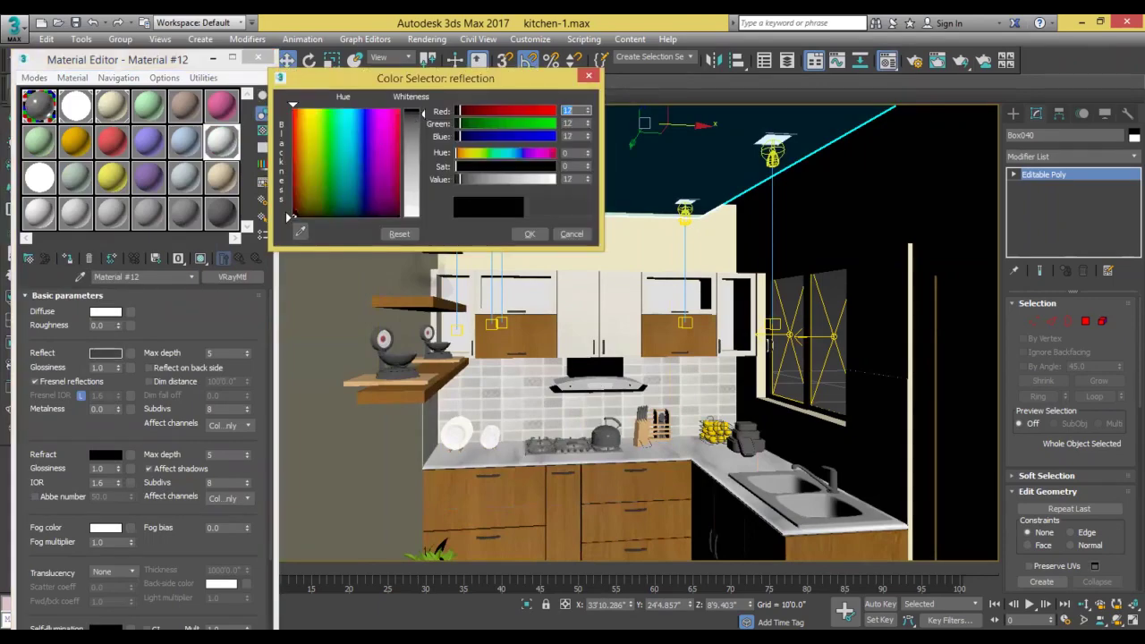
{"action": "left_click", "coordinate": [526, 233]}
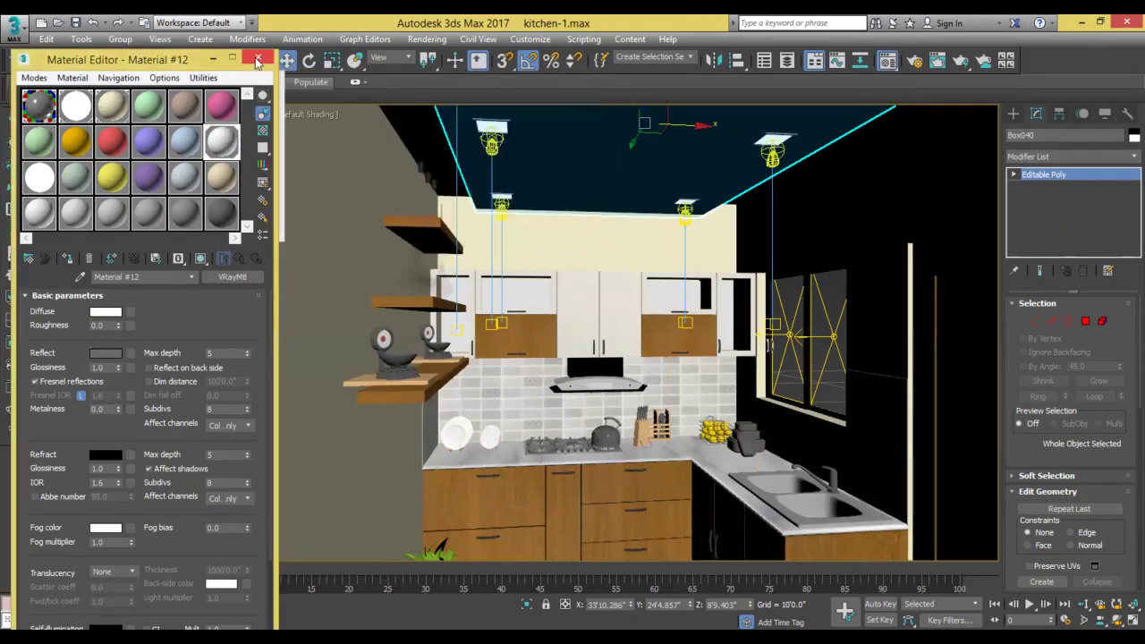
{"action": "left_click", "coordinate": [257, 57]}
{"action": "key", "text": "shift+q"}
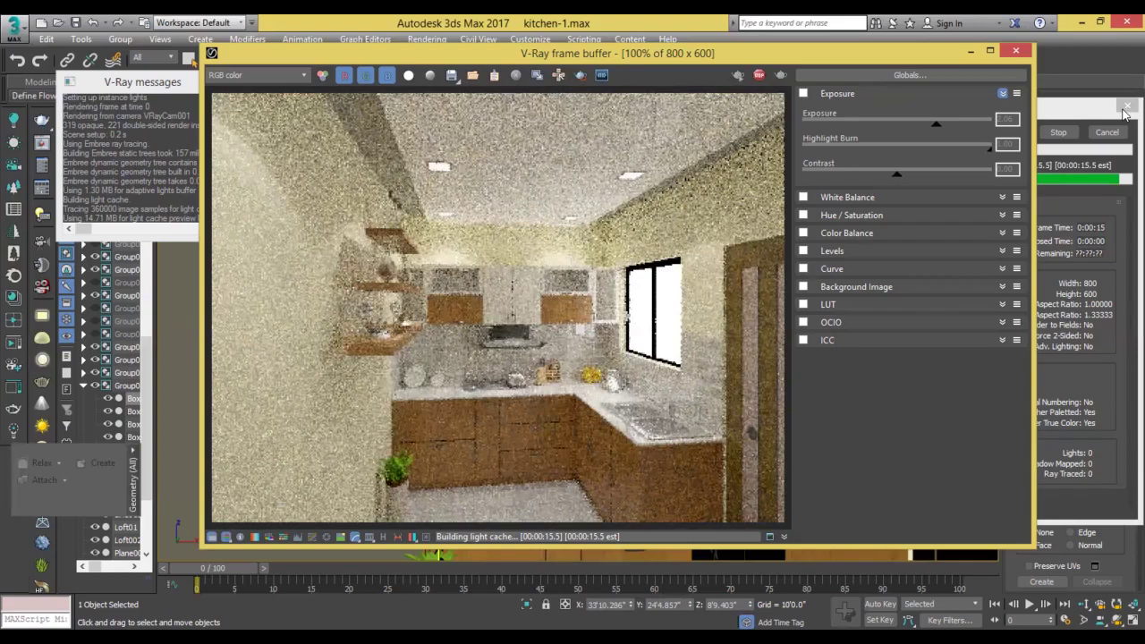
Close the frame buffer holding the finished grainy test render.
{"action": "left_click", "coordinate": [1017, 54]}
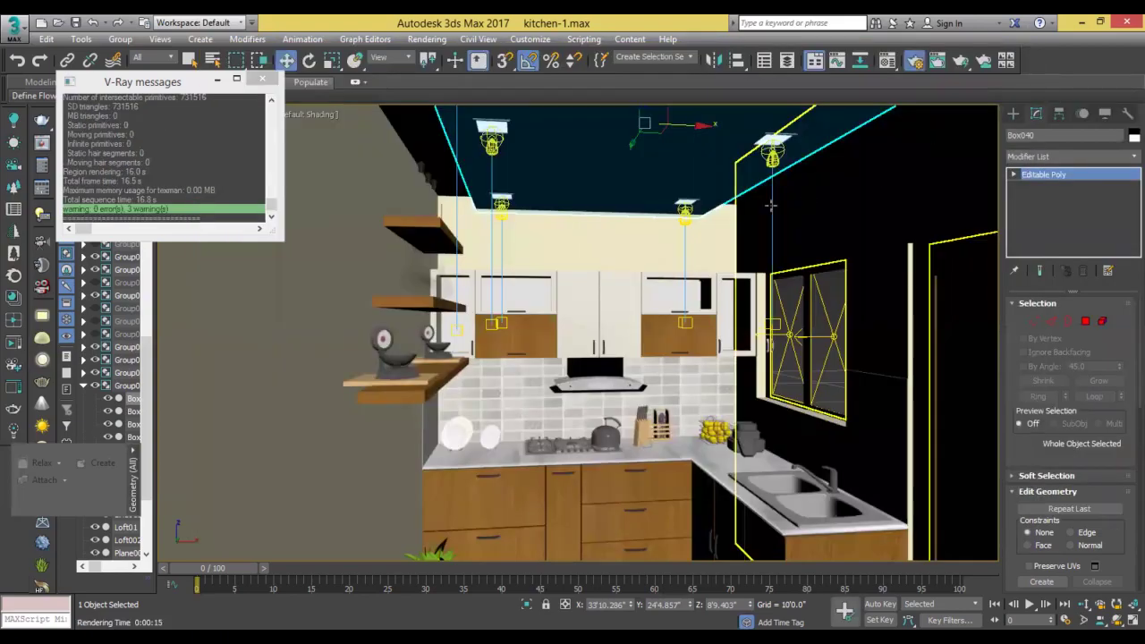
{"action": "key", "text": "F10"}
Set the V-Ray light cache subdivisions to 300 on the GI tab.
{"action": "left_click_drag", "start_coordinate": [388, 425], "coordinate": [388, 342]}
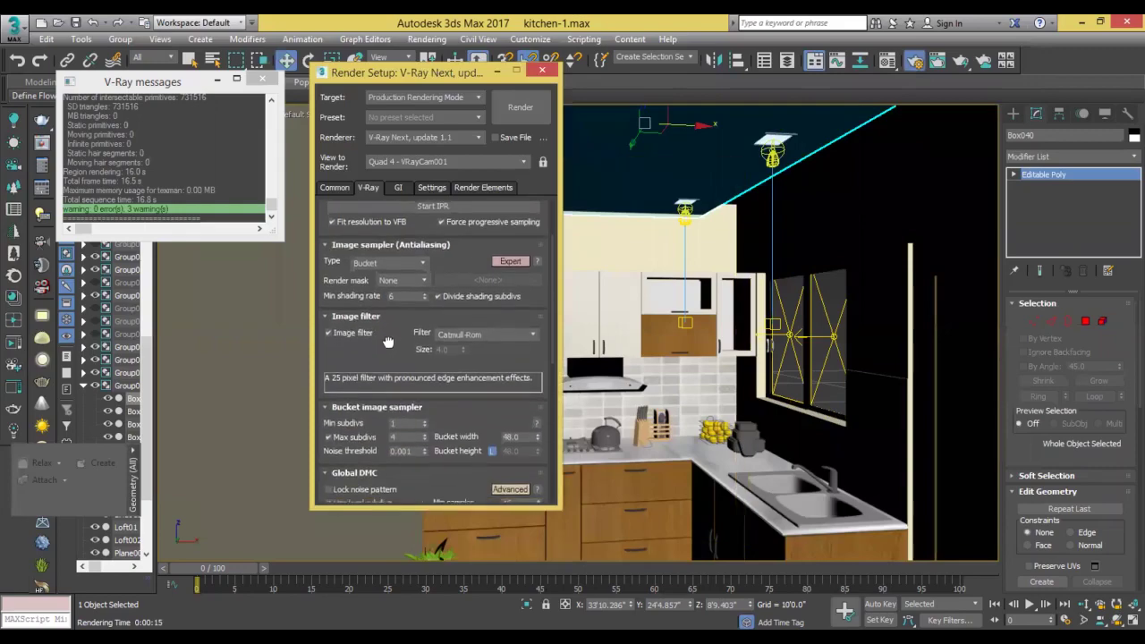
{"action": "left_click", "coordinate": [333, 188]}
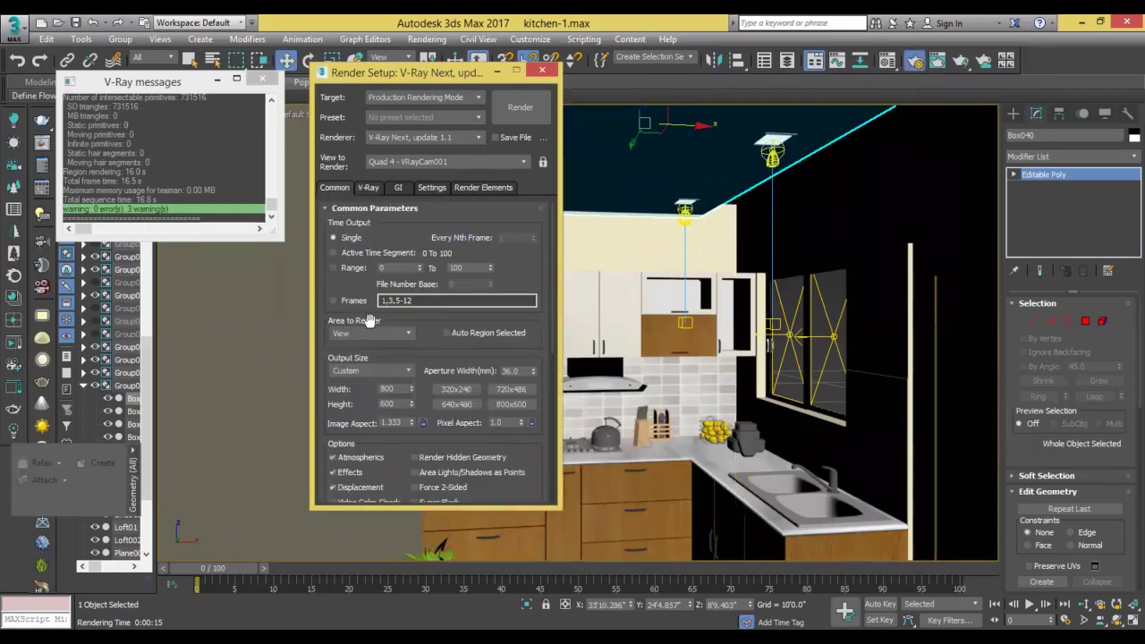
{"action": "left_click", "coordinate": [397, 188]}
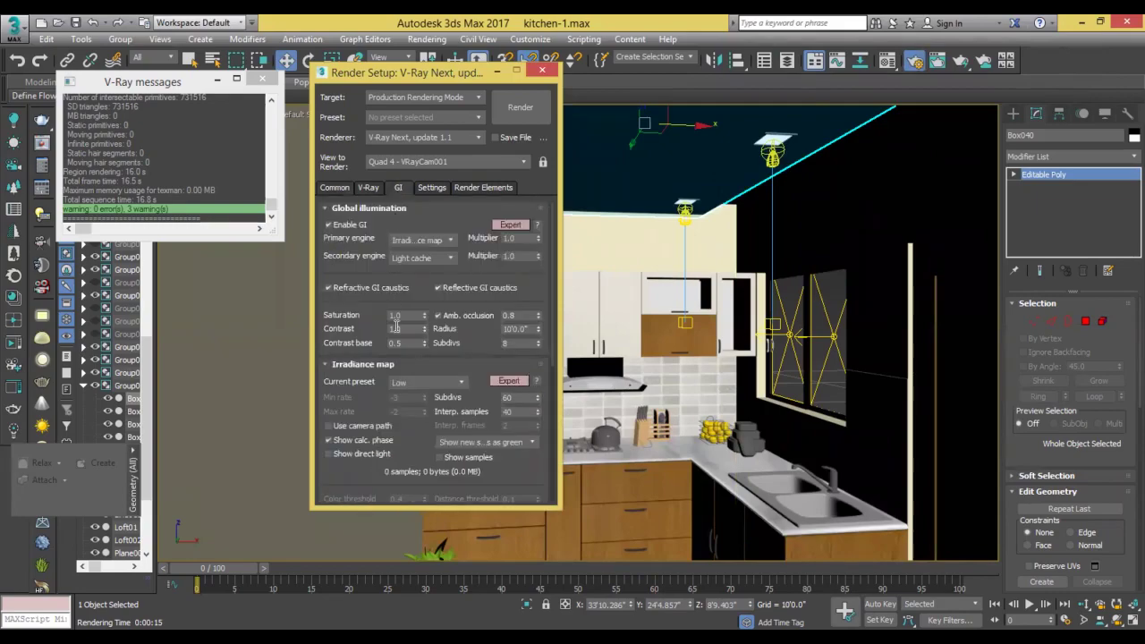
{"action": "scroll", "coordinate": [362, 380], "scroll_direction": "down", "scroll_amount": 2}
{"action": "scroll", "coordinate": [362, 380], "scroll_direction": "down", "scroll_amount": 2}
{"action": "scroll", "coordinate": [362, 380], "scroll_direction": "down", "scroll_amount": 1}
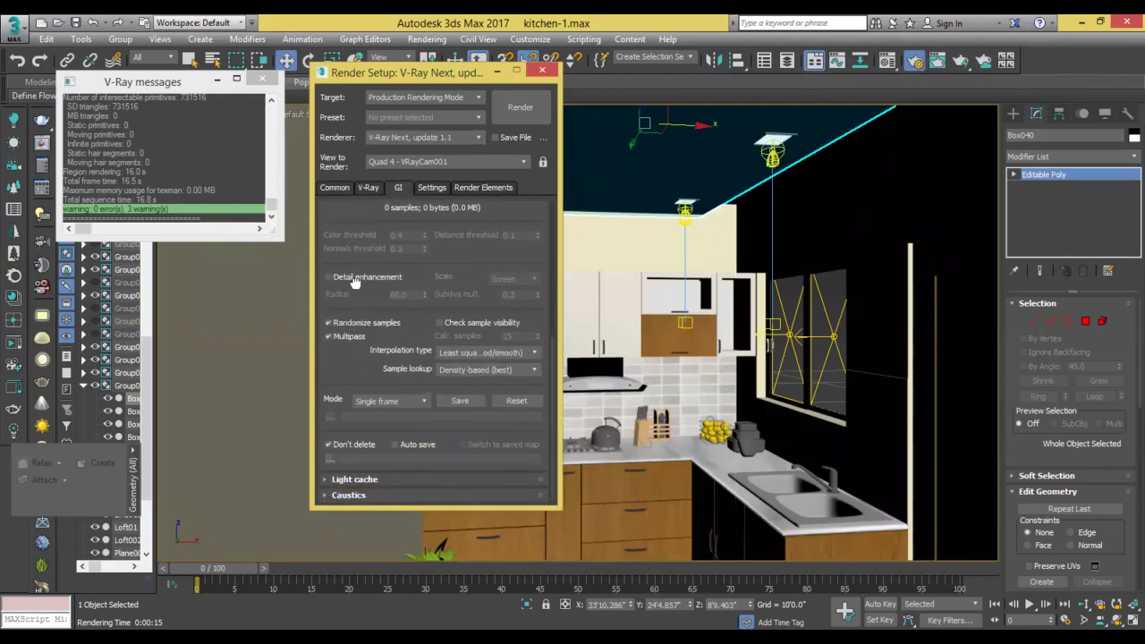
{"action": "left_click", "coordinate": [354, 479]}
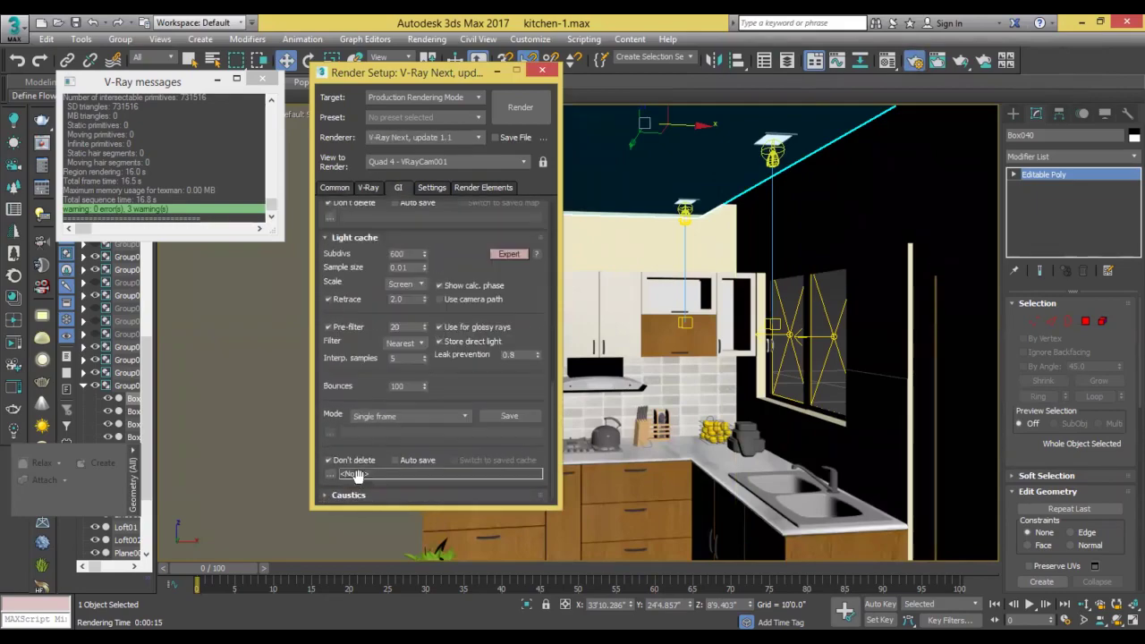
{"action": "double_click", "coordinate": [417, 254]}
{"action": "type", "text": "30"}
{"action": "left_click", "coordinate": [366, 188]}
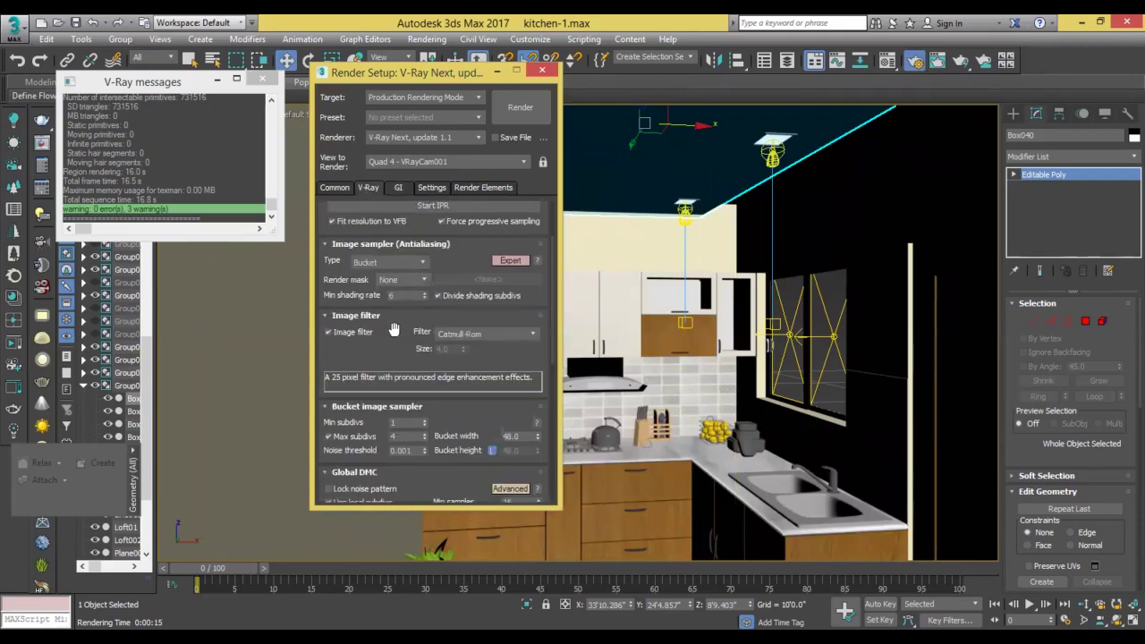
Change the irradiance map current preset to Very low.
{"action": "scroll", "coordinate": [393, 335], "scroll_direction": "down", "scroll_amount": 2}
{"action": "scroll", "coordinate": [375, 314], "scroll_direction": "down", "scroll_amount": 2}
{"action": "scroll", "coordinate": [354, 373], "scroll_direction": "down", "scroll_amount": 2}
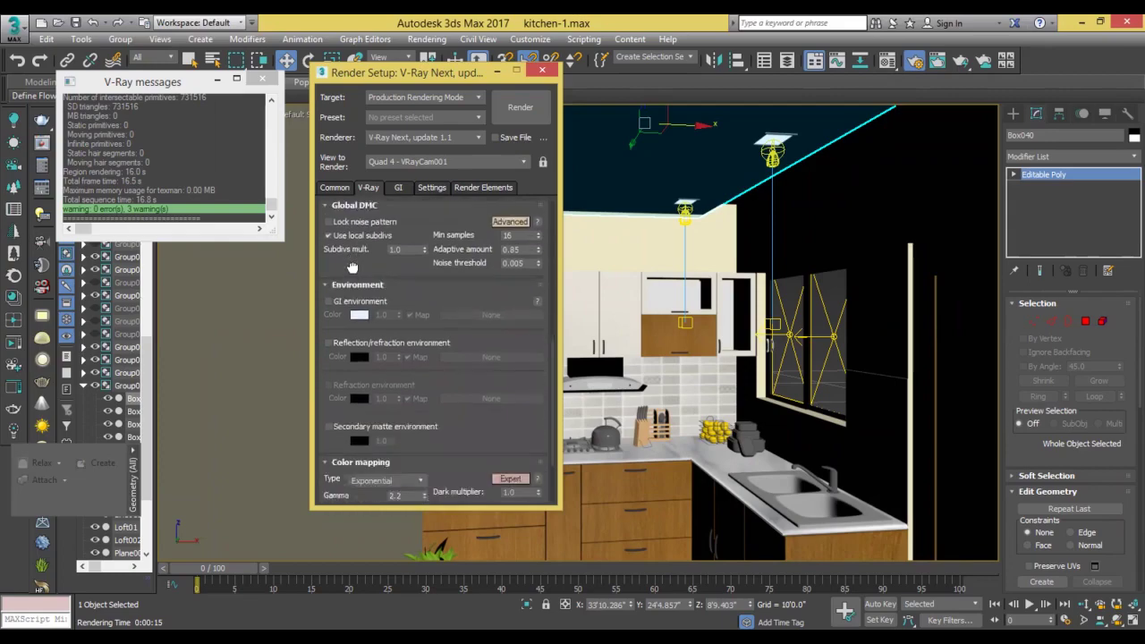
{"action": "scroll", "coordinate": [358, 357], "scroll_direction": "down", "scroll_amount": 2}
{"action": "left_click", "coordinate": [399, 190]}
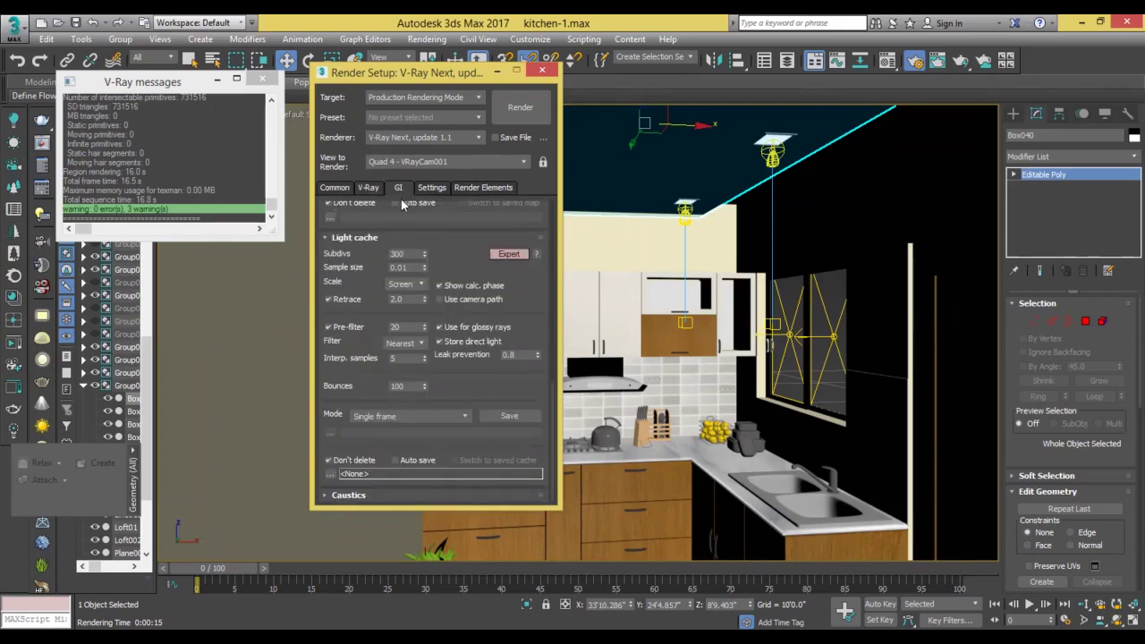
{"action": "scroll", "coordinate": [405, 286], "scroll_direction": "up", "scroll_amount": 2}
{"action": "scroll", "coordinate": [407, 278], "scroll_direction": "up", "scroll_amount": 2}
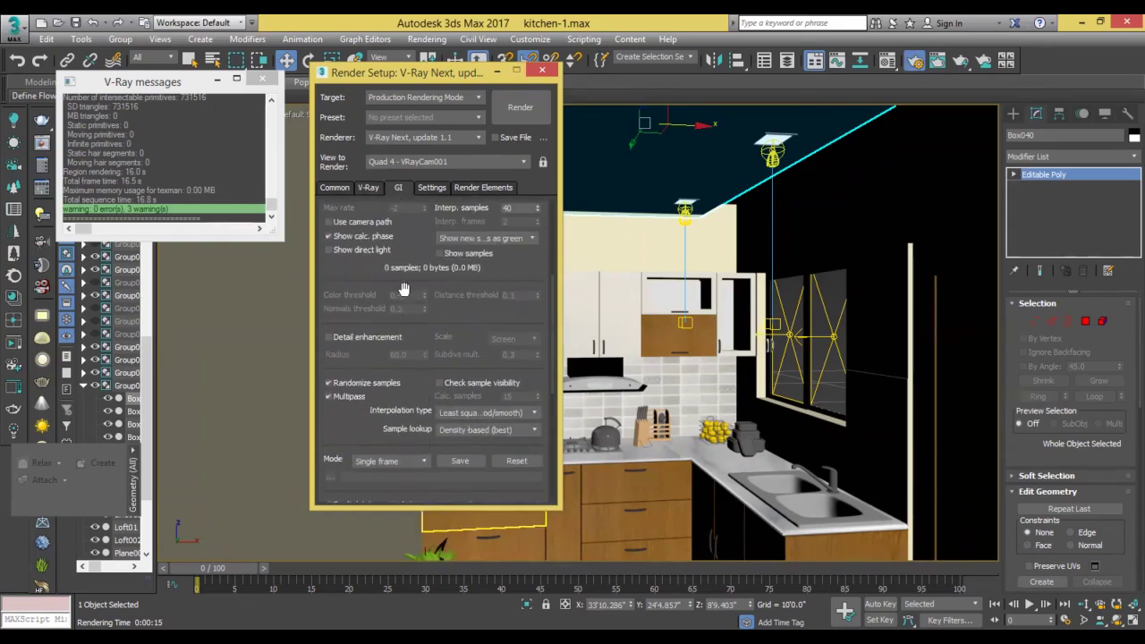
{"action": "scroll", "coordinate": [408, 267], "scroll_direction": "up", "scroll_amount": 2}
{"action": "scroll", "coordinate": [408, 266], "scroll_direction": "up", "scroll_amount": 2}
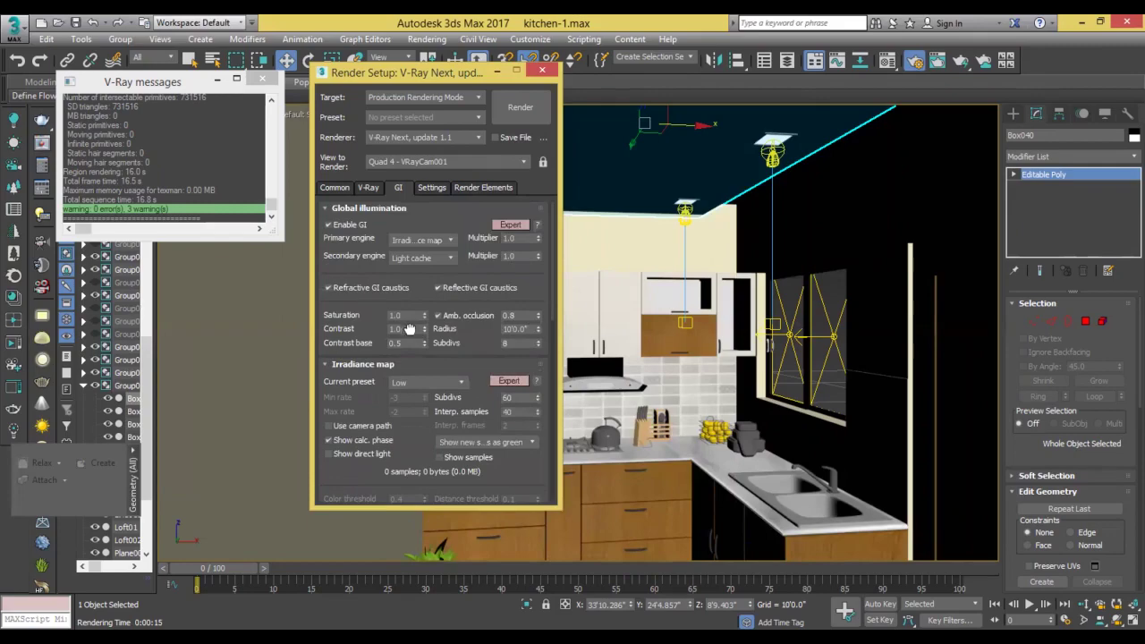
{"action": "left_click", "coordinate": [408, 382]}
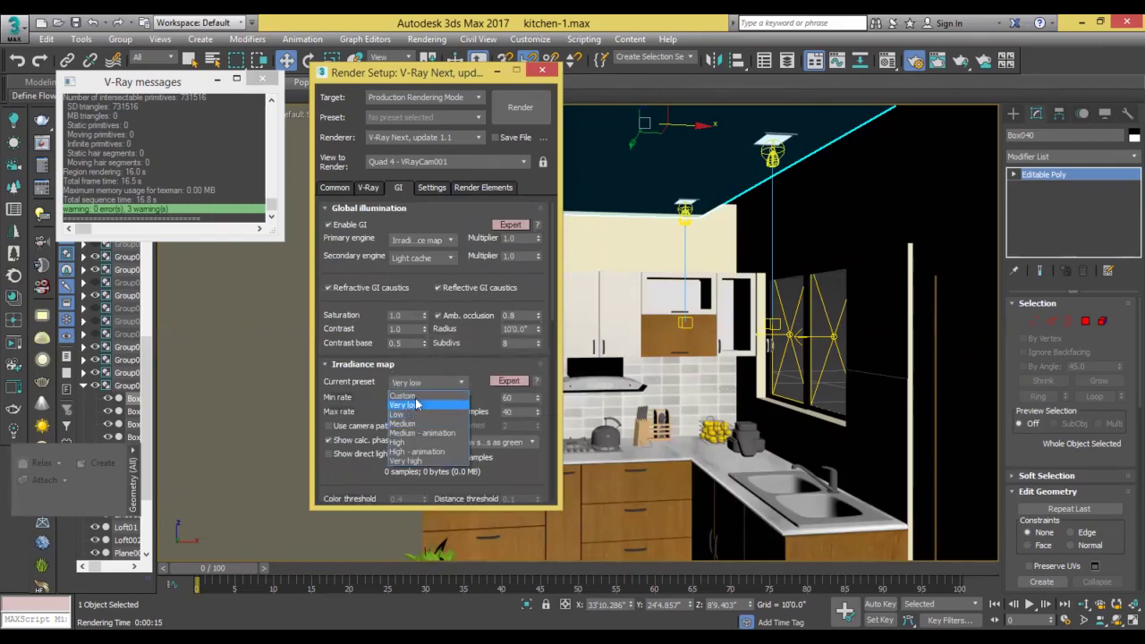
{"action": "left_click", "coordinate": [404, 405]}
Render the kitchen camera view and inspect it at 100% zoom, toggling the corrections panel.
{"action": "key", "text": "shift+q"}
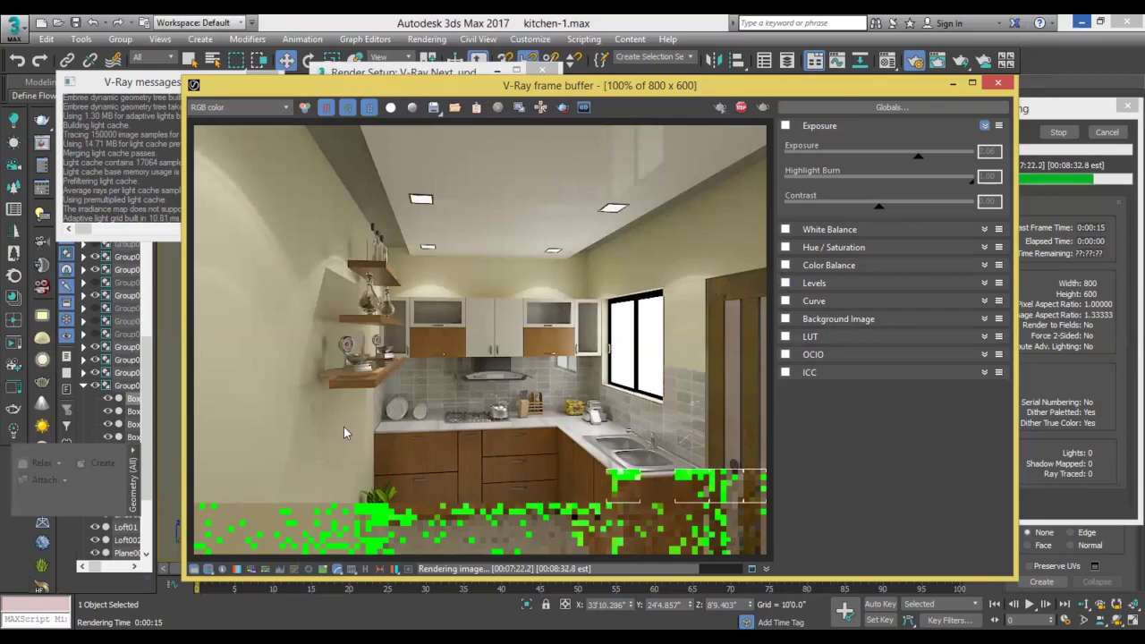
{"action": "scroll", "coordinate": [567, 379], "scroll_direction": "down", "scroll_amount": 1}
{"action": "double_click", "coordinate": [562, 375]}
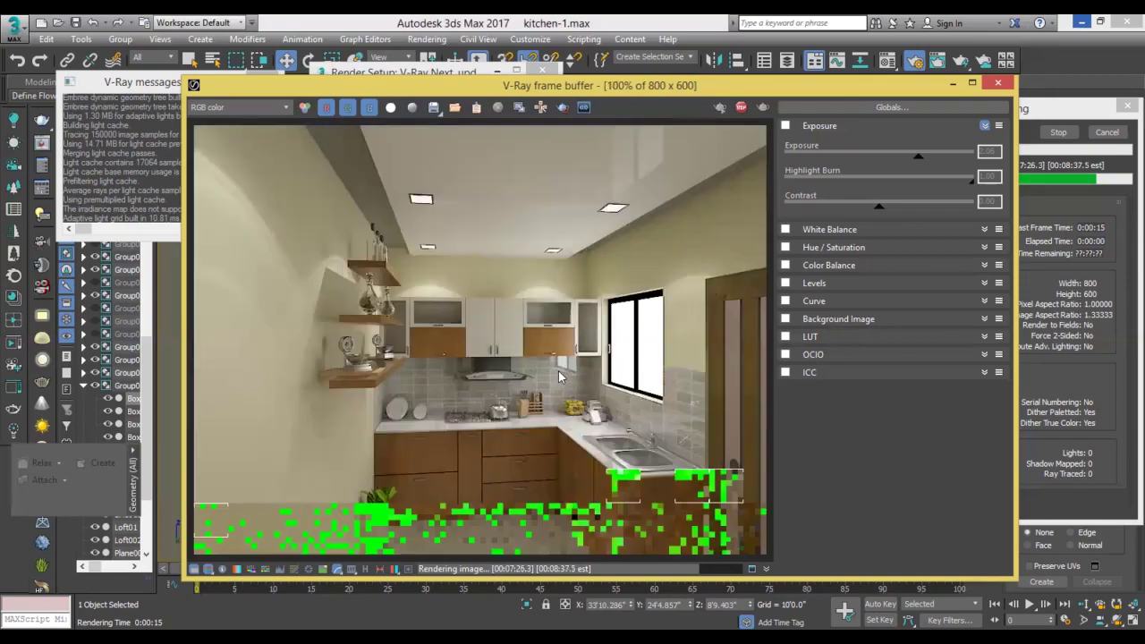
{"action": "left_click", "coordinate": [194, 570]}
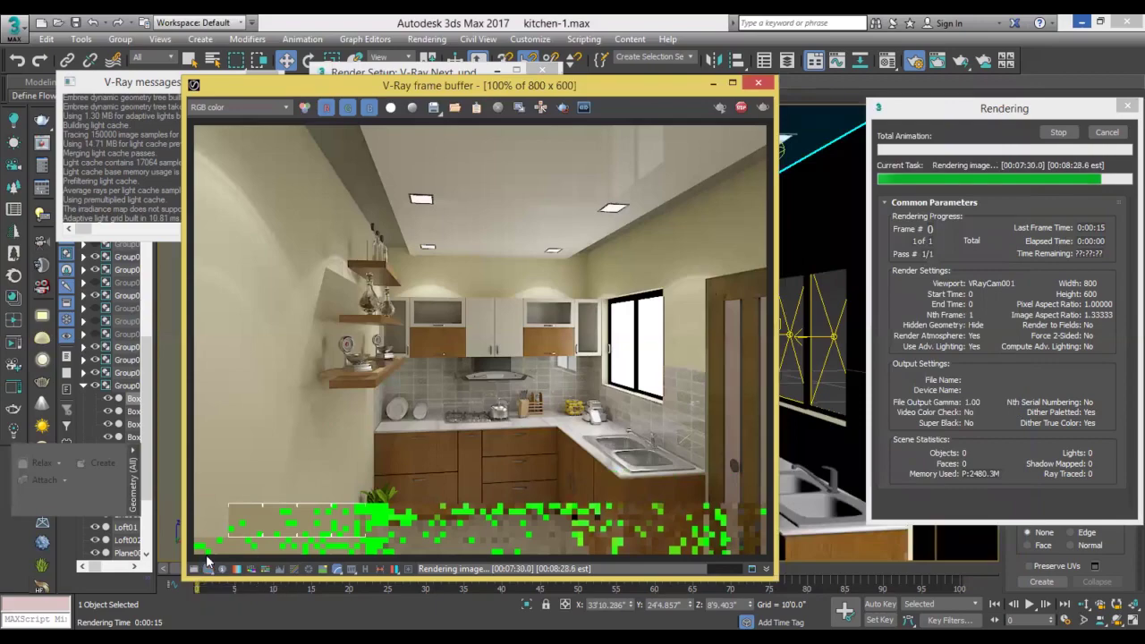
{"action": "left_click", "coordinate": [194, 569]}
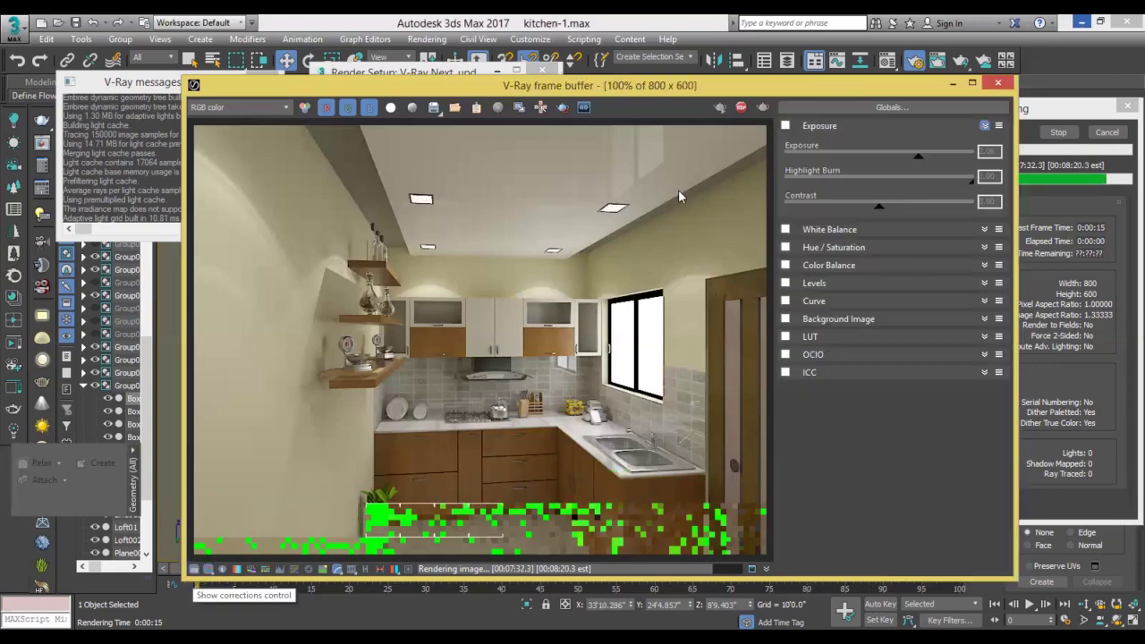